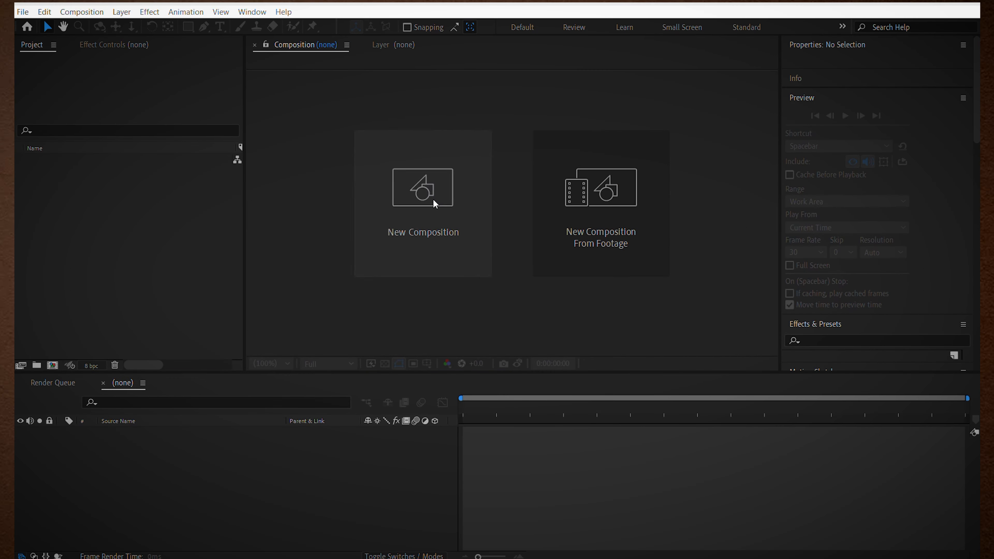
Create a new 3840 x 2160 px composition at 30 fps with a duration of 50 seconds
{"action": "left_click", "coordinate": [432, 198]}
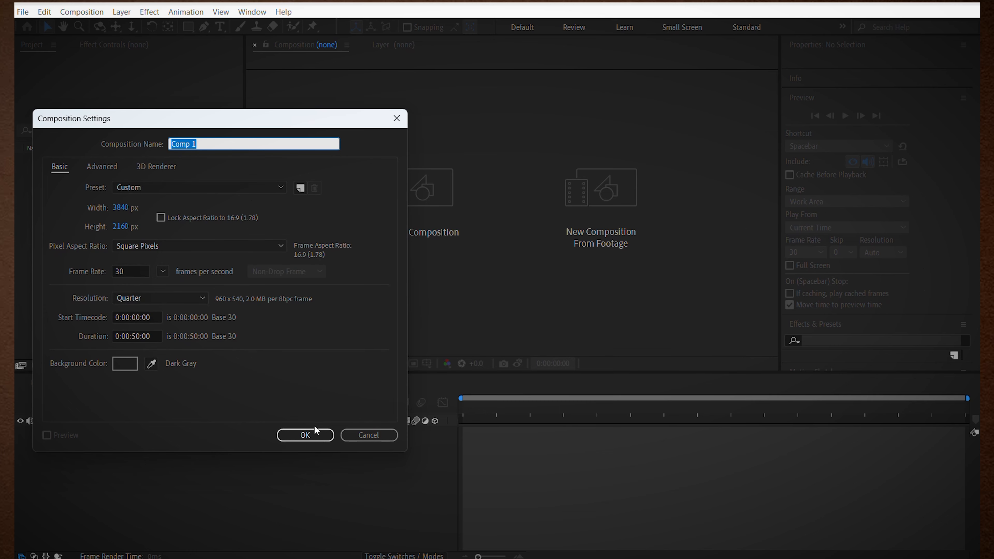
{"action": "left_click", "coordinate": [309, 434]}
Import all the images and the audio file from the assets folder as footage
{"action": "key", "text": "ctrl+i"}
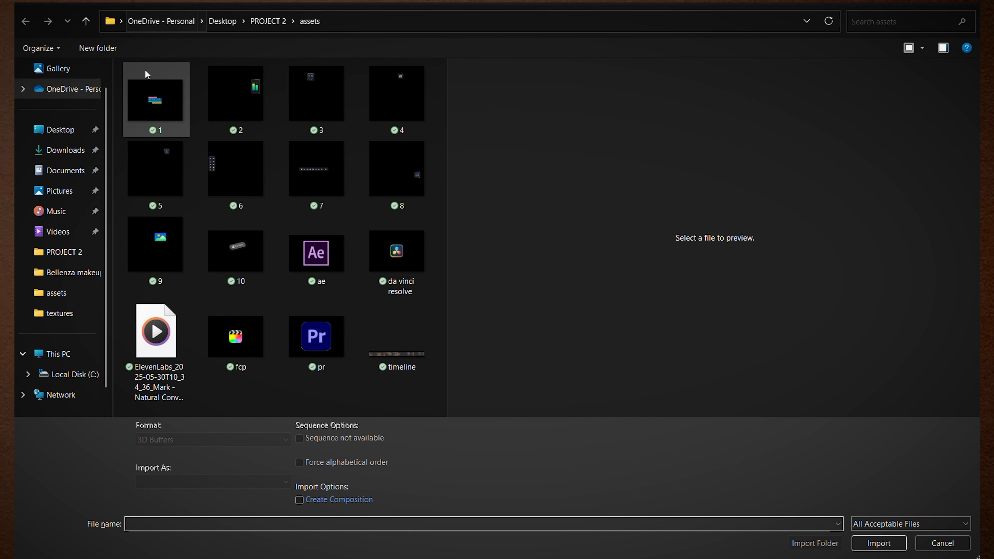
{"action": "left_click", "coordinate": [136, 108]}
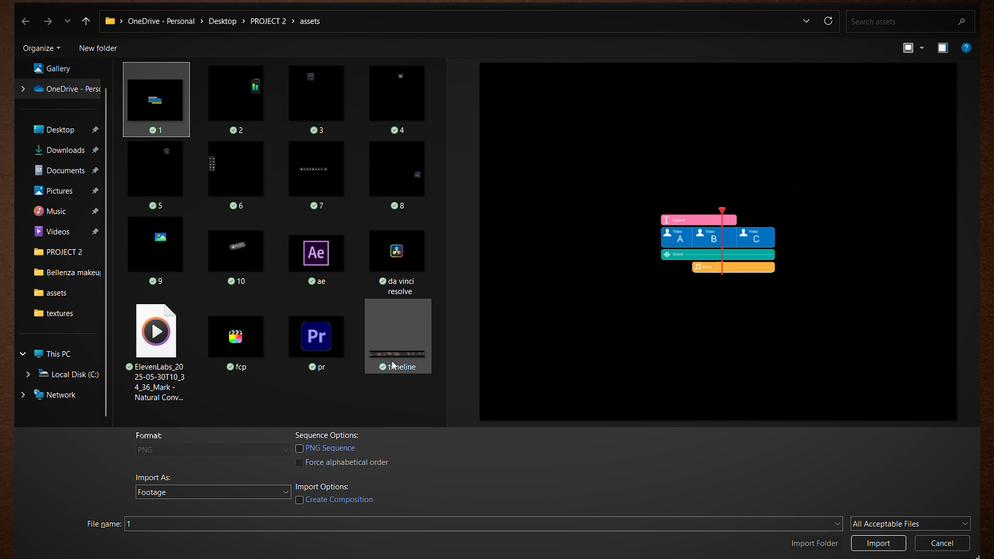
{"action": "left_click", "coordinate": [403, 366], "text": "shift"}
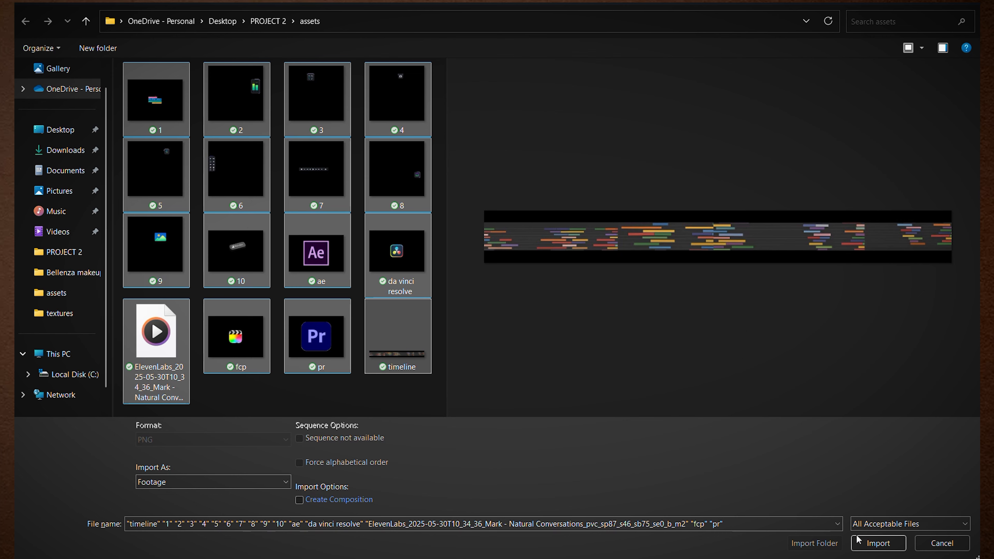
{"action": "left_click", "coordinate": [857, 541]}
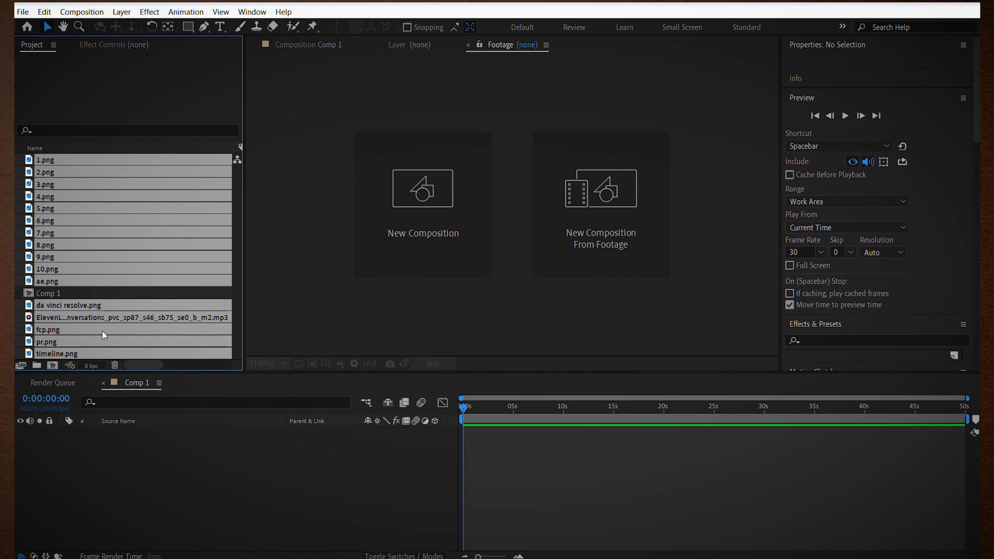
Place the ElevenLabs MP3 at the start of Comp 1 and end the work area at about 0:00:11:22, where the audio ends
{"action": "left_click", "coordinate": [114, 288]}
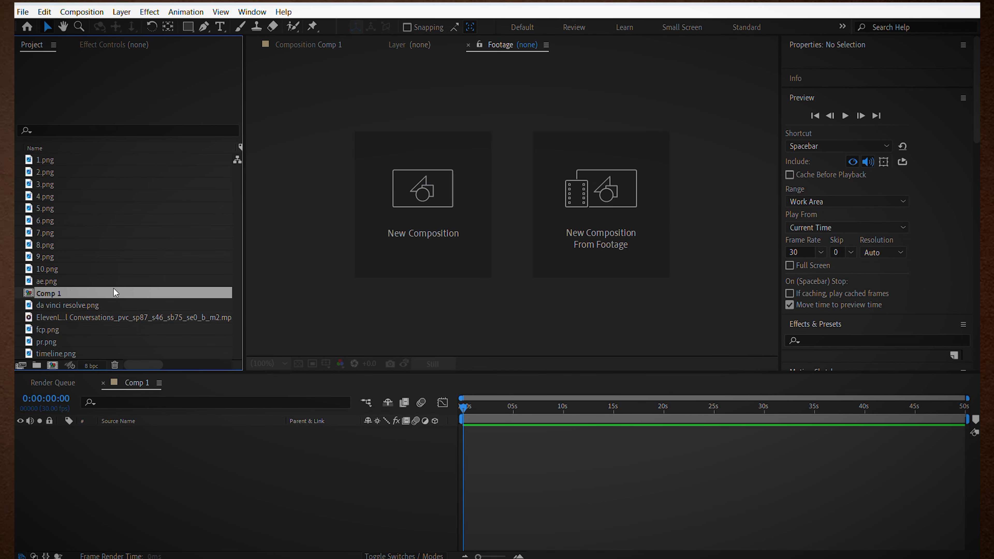
{"action": "left_click", "coordinate": [85, 318]}
{"action": "left_click_drag", "start_coordinate": [85, 317], "coordinate": [516, 434]}
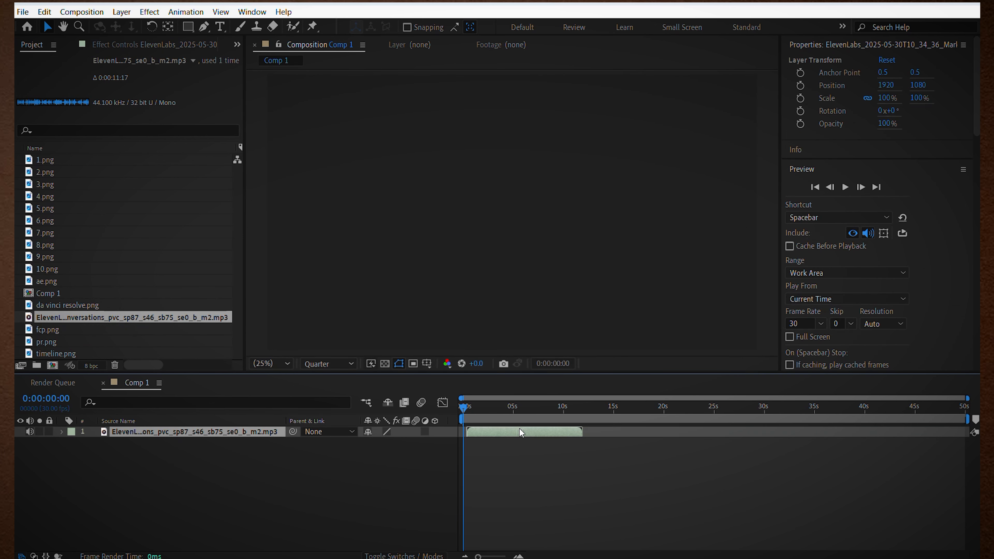
{"action": "left_click", "coordinate": [582, 407]}
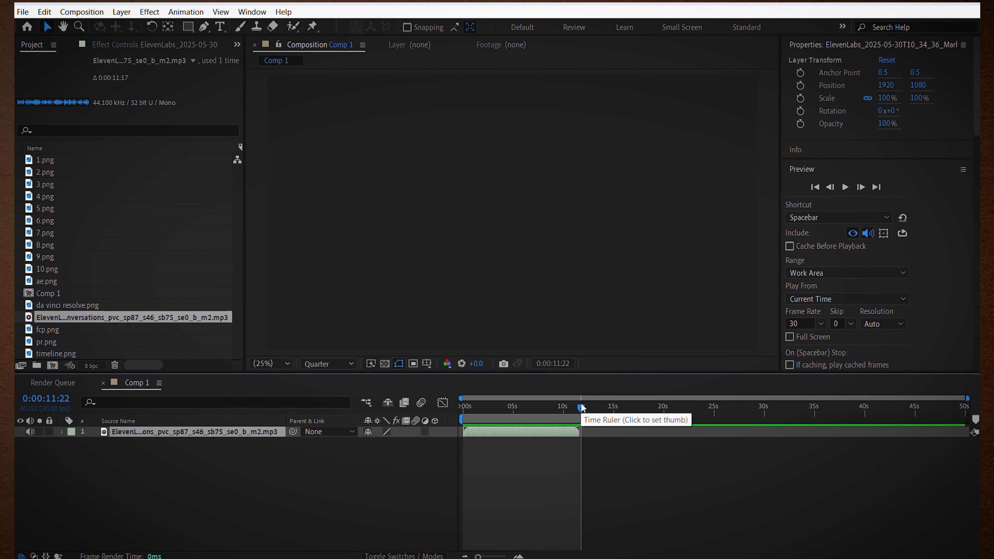
{"action": "left_click_drag", "start_coordinate": [582, 407], "coordinate": [463, 407]}
Add timeline.png above the audio layer in Comp 1 and scale it to 205%
{"action": "left_click_drag", "start_coordinate": [61, 354], "coordinate": [626, 218]}
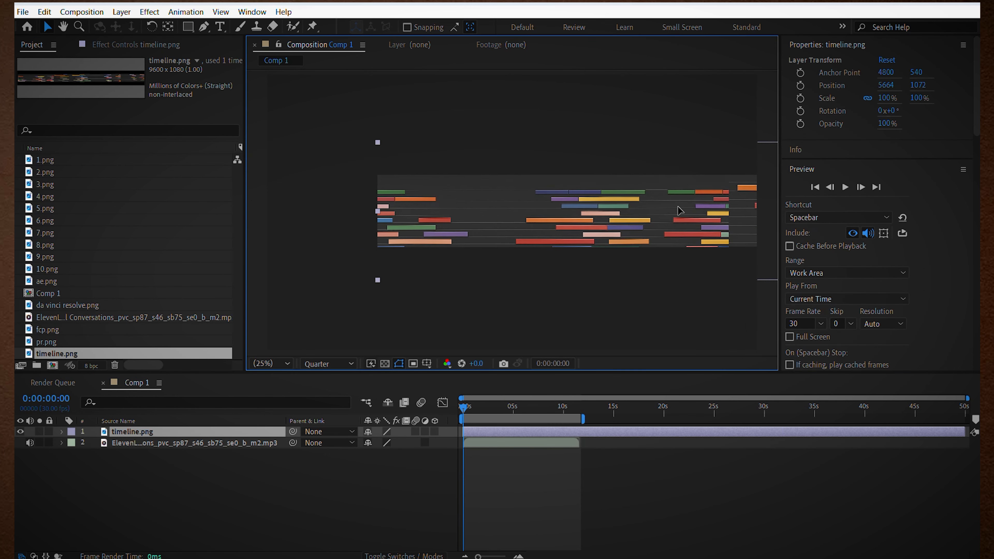
{"action": "left_click", "coordinate": [119, 431]}
{"action": "key", "text": "s"}
{"action": "left_click_drag", "start_coordinate": [379, 442], "coordinate": [433, 441]}
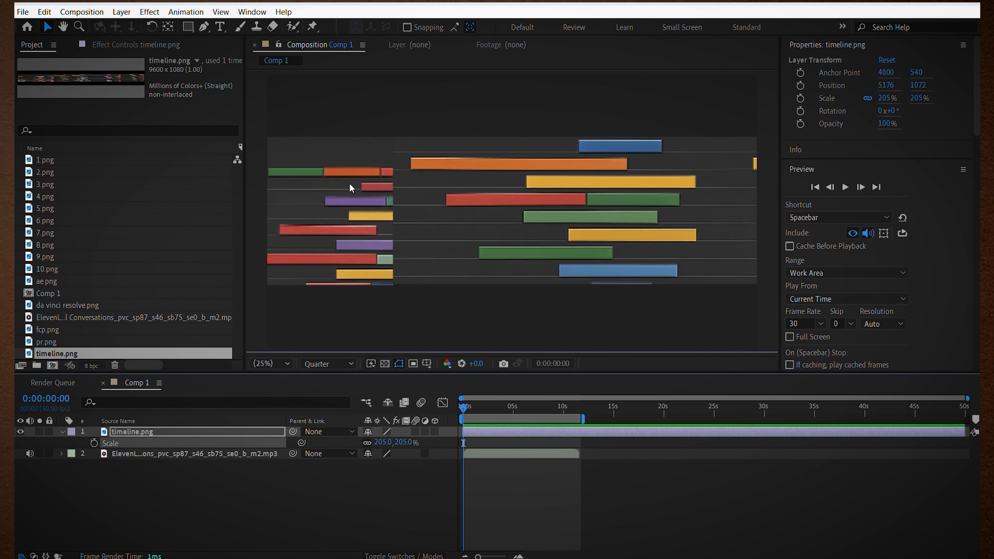
Enlarge timeline.png to 216% and move it to about 10356, 980 so its left end meets the frame's left edge
{"action": "left_click_drag", "start_coordinate": [349, 186], "coordinate": [719, 174]}
{"action": "left_click_drag", "start_coordinate": [459, 227], "coordinate": [633, 235]}
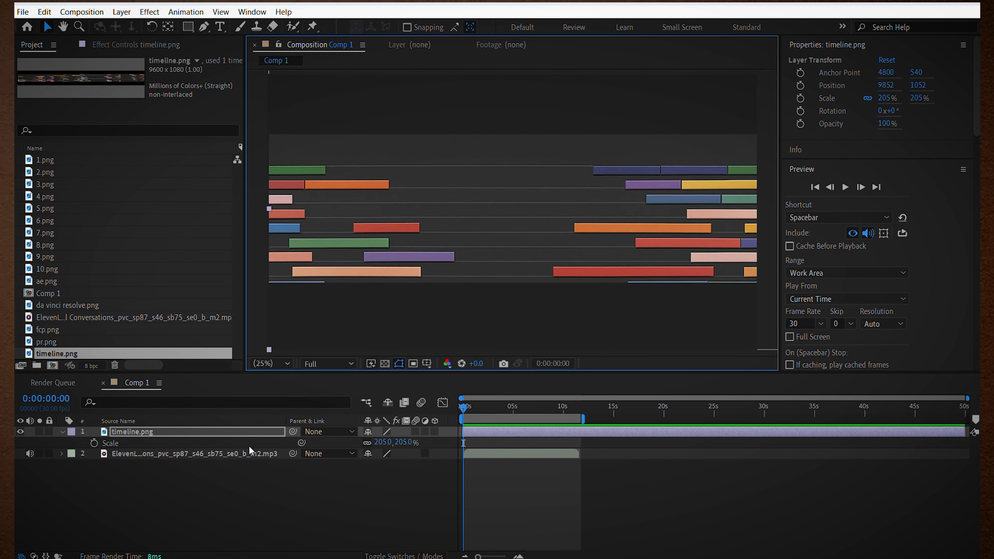
{"action": "left_click_drag", "start_coordinate": [382, 443], "coordinate": [388, 443]}
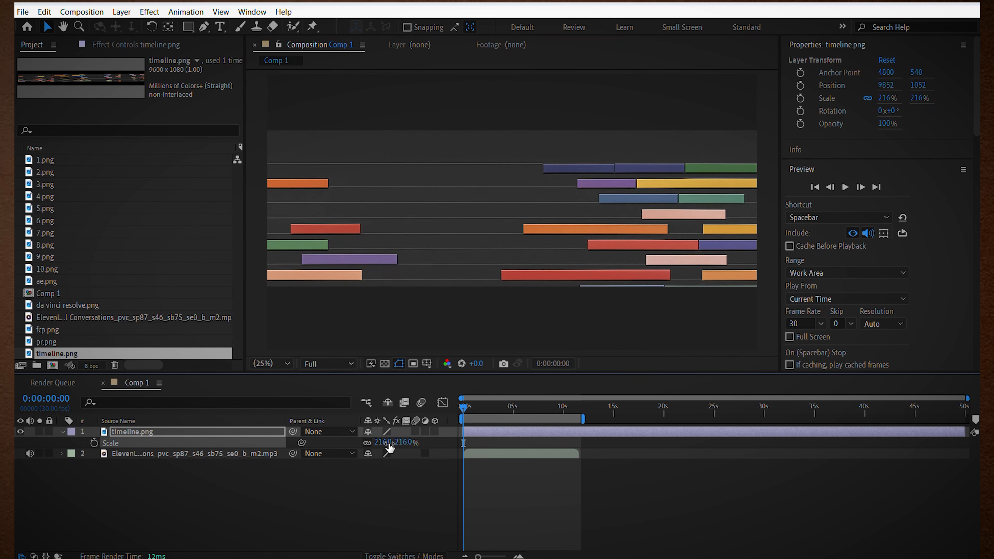
{"action": "left_click_drag", "start_coordinate": [350, 226], "coordinate": [415, 217]}
Make the timeline.png layer 3D and add a one-node camera with the 35mm preset and depth of field enabled
{"action": "right_click", "coordinate": [239, 516]}
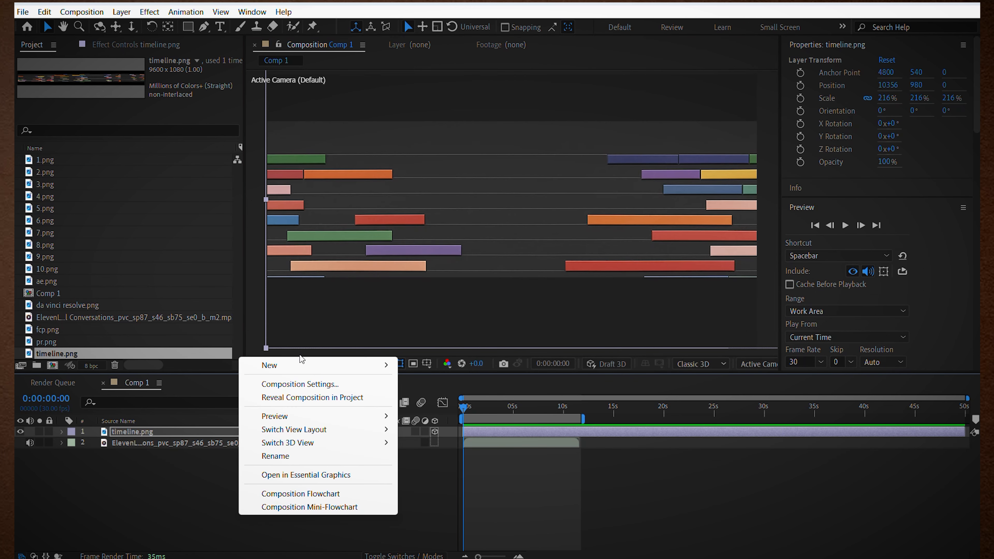
{"action": "mouse_move", "coordinate": [301, 365]}
{"action": "left_click", "coordinate": [420, 425]}
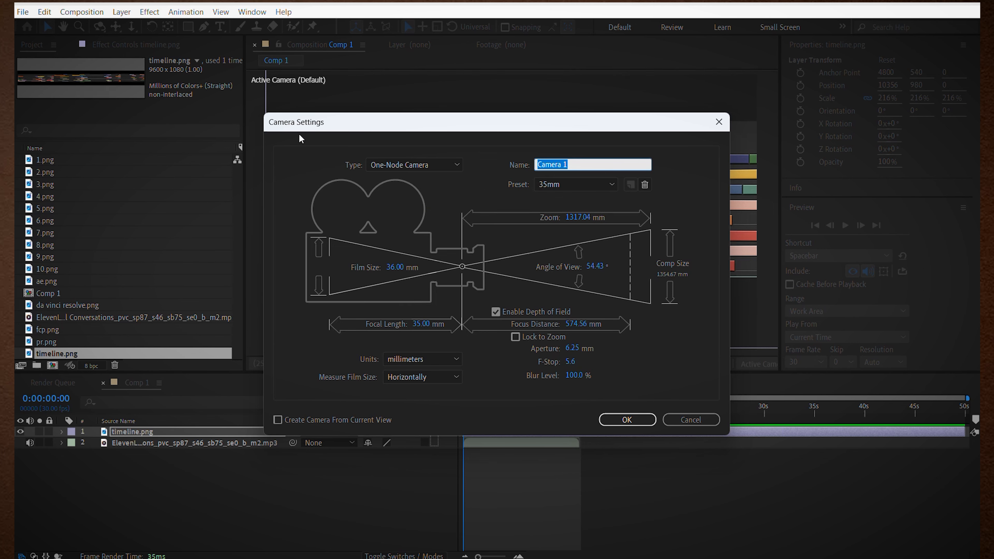
{"action": "left_click", "coordinate": [630, 421]}
Add a 3D null object and parent Camera 1 to it
{"action": "right_click", "coordinate": [228, 516]}
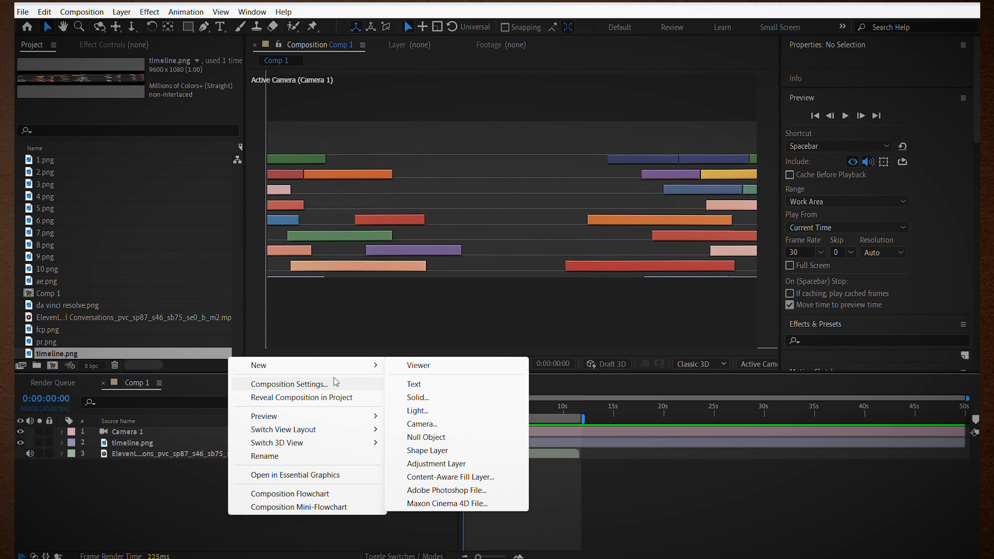
{"action": "left_click", "coordinate": [426, 437]}
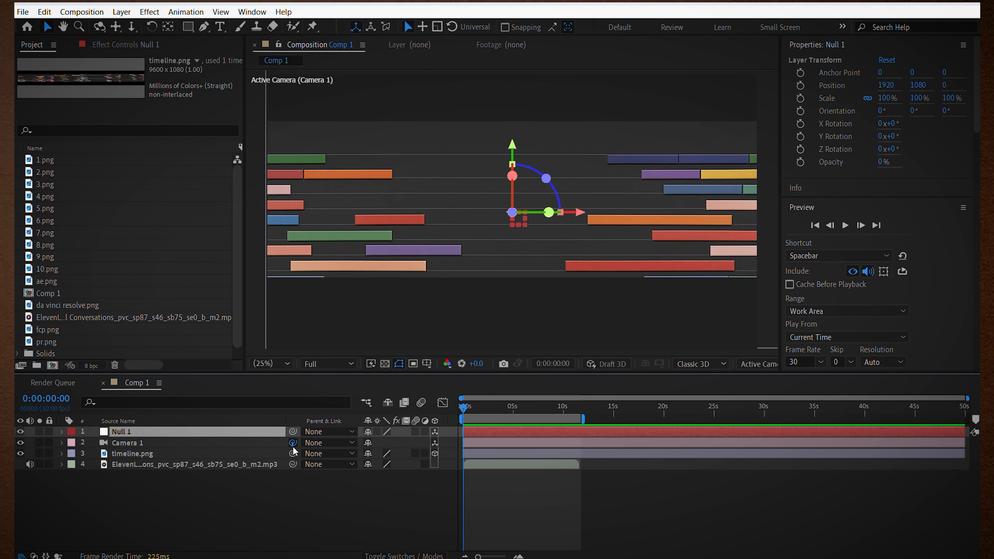
{"action": "left_click_drag", "start_coordinate": [269, 442], "coordinate": [129, 432]}
Set starting keyframes for Camera 1's Position and Orientation at 0:00:00:00
{"action": "left_click", "coordinate": [176, 443]}
{"action": "key", "text": "r"}
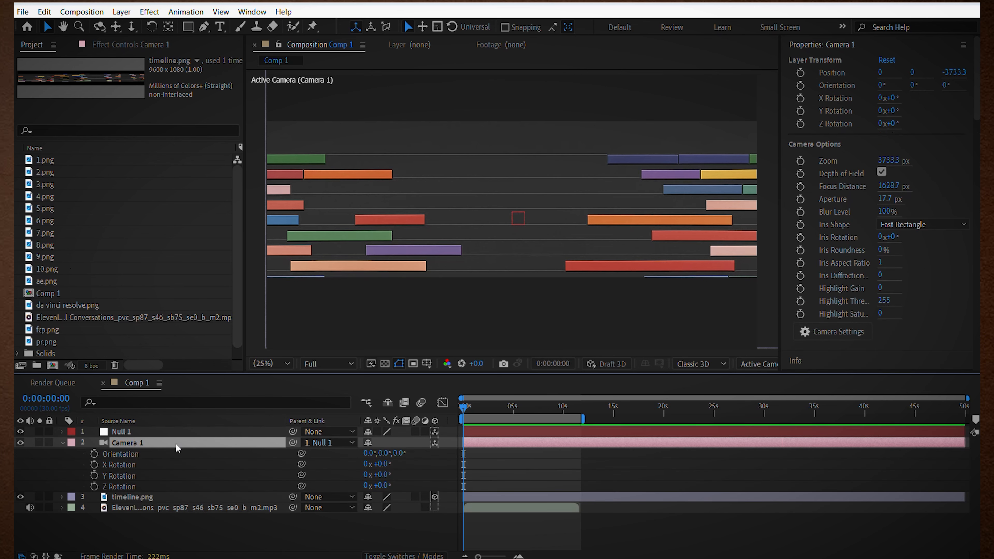
{"action": "key", "text": "shift+p"}
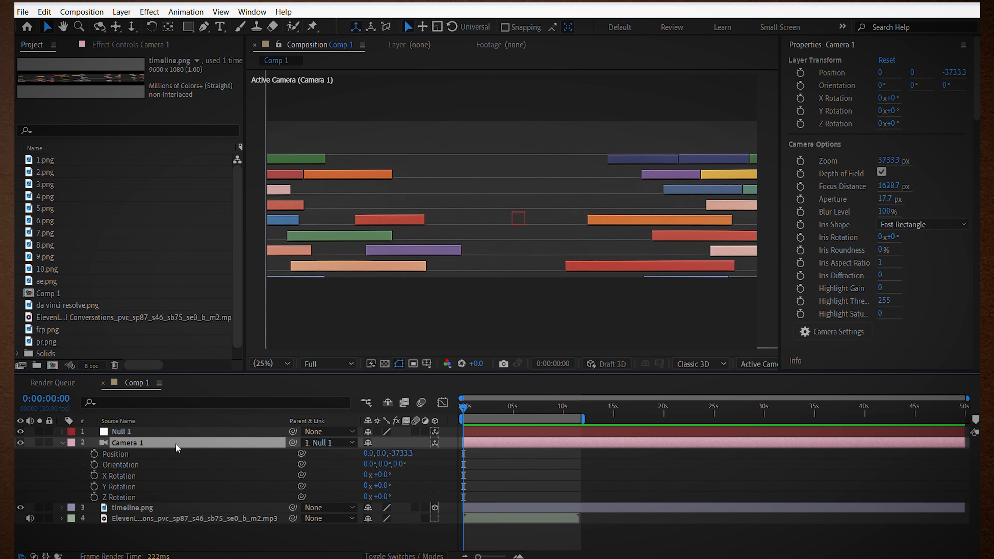
{"action": "left_click", "coordinate": [94, 454]}
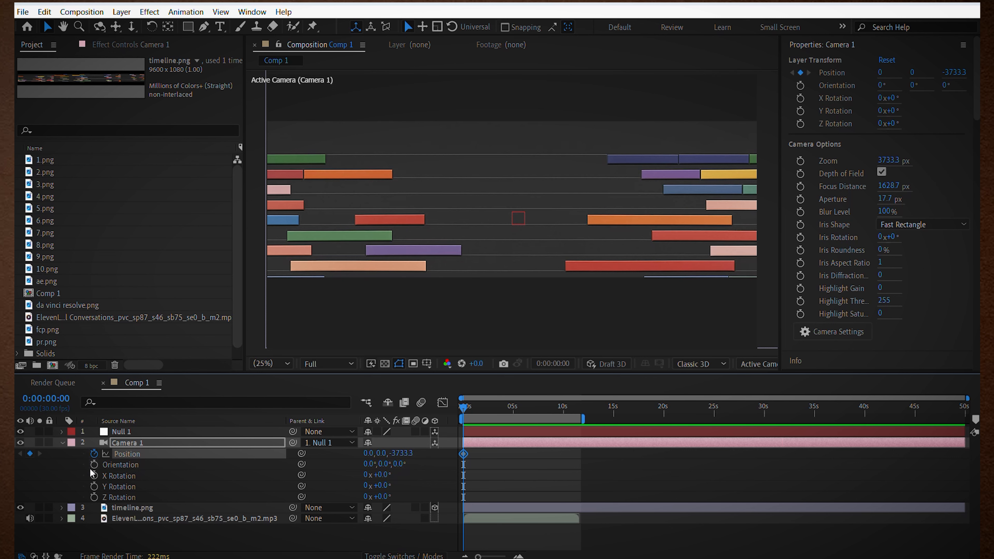
{"action": "left_click", "coordinate": [94, 464]}
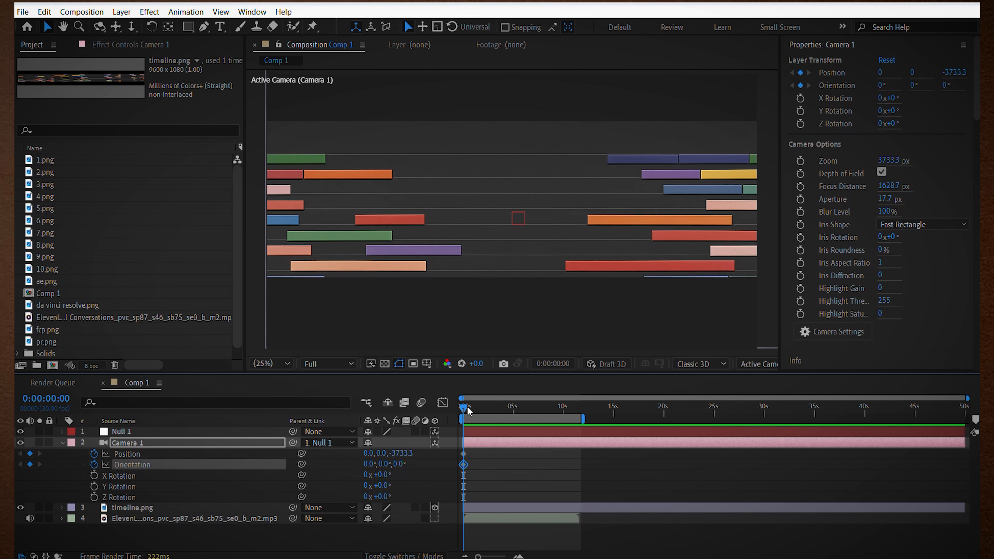
At 0:00:00:23, set Camera 1's Orientation to 0°, 90°, 90°
{"action": "left_click_drag", "start_coordinate": [466, 408], "coordinate": [471, 409]}
{"action": "mouse_move", "coordinate": [478, 556]}
{"action": "left_mouse_down"}
{"action": "mouse_move", "coordinate": [502, 557]}
{"action": "mouse_move", "coordinate": [492, 557]}
{"action": "left_mouse_up"}
{"action": "left_click_drag", "start_coordinate": [476, 409], "coordinate": [481, 410]}
{"action": "left_click", "coordinate": [300, 550]}
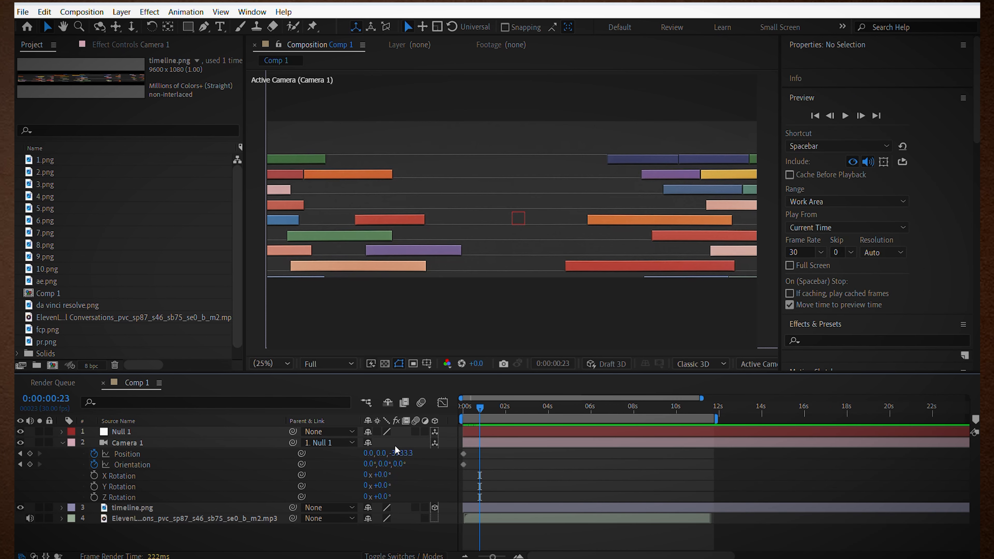
{"action": "left_click", "coordinate": [385, 465]}
{"action": "type", "text": "90"}
{"action": "key", "text": "Return"}
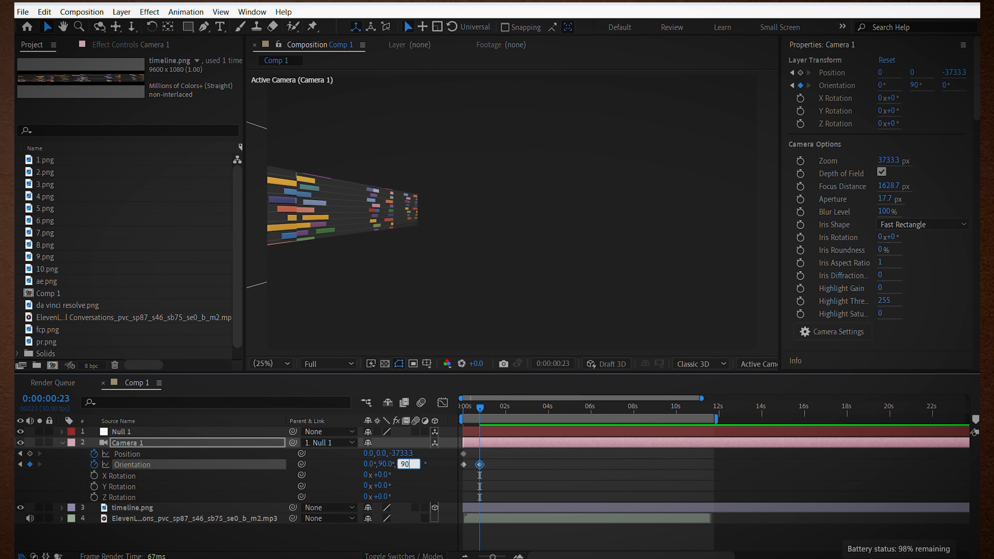
{"action": "type", "text": "90"}
{"action": "key", "text": "Return"}
Set Camera 1's Position at 0:00:00:23 to -2829, -15, -259.3, close above the start of the timeline strip
{"action": "left_click", "coordinate": [369, 454]}
{"action": "type", "text": "-2"}
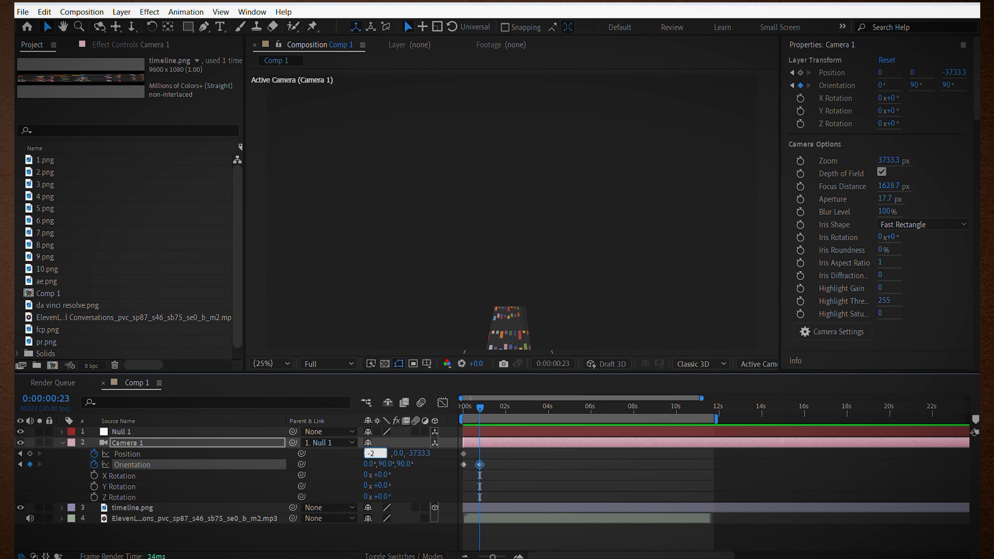
{"action": "type", "text": "944"}
{"action": "key", "text": "Tab"}
{"action": "type", "text": "-15"}
{"action": "key", "text": "Tab"}
{"action": "type", "text": "-4"}
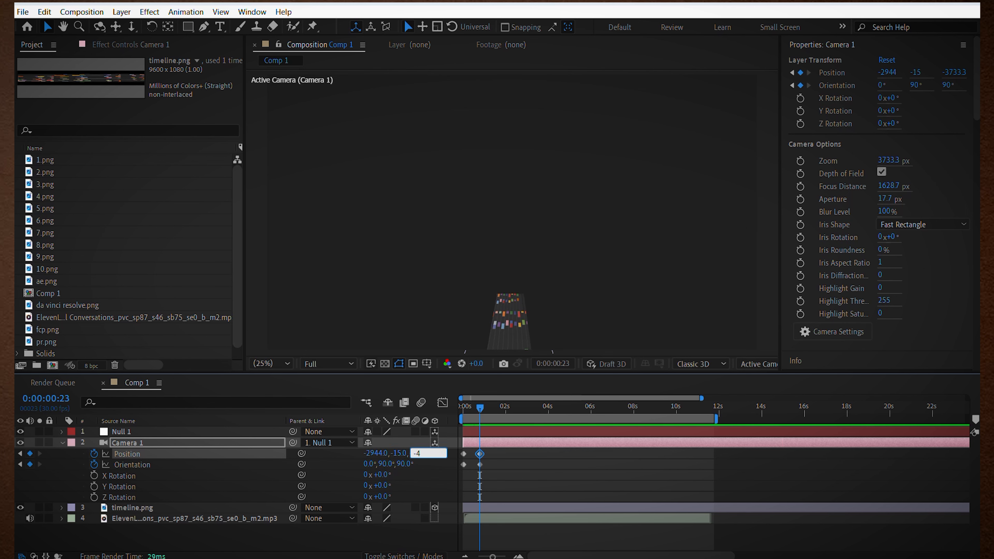
{"action": "type", "text": "43."}
{"action": "key", "text": "Return"}
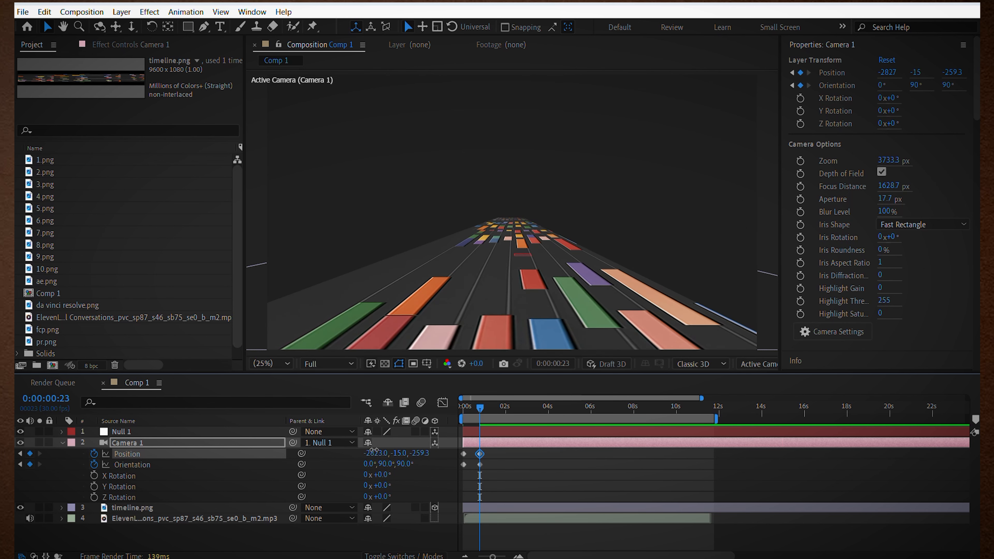
Apply Easy Ease to all of Camera 1's Position and Orientation keyframes
{"action": "left_click", "coordinate": [502, 454]}
{"action": "left_click_drag", "start_coordinate": [502, 454], "coordinate": [458, 478]}
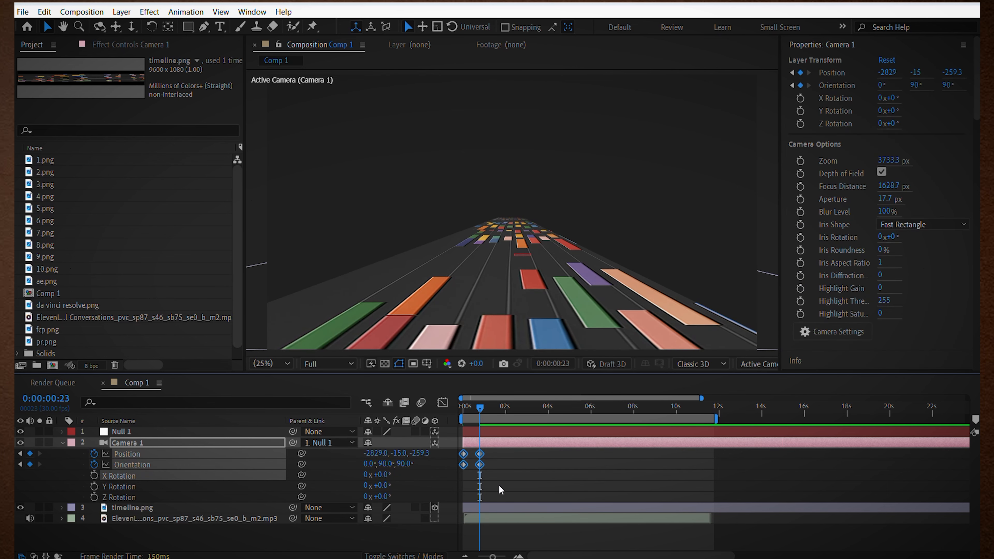
{"action": "key", "text": "F9"}
Reshape the speed graph of Camera 1's Position so the move peaks early and eases out slowly into the second keyframe
{"action": "left_click", "coordinate": [443, 403]}
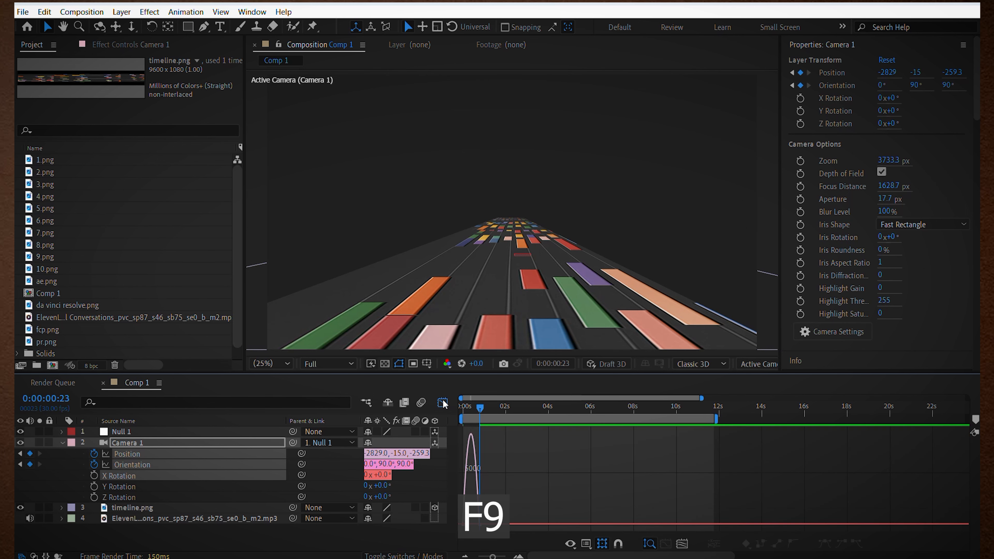
{"action": "left_click", "coordinate": [443, 403]}
{"action": "left_click", "coordinate": [452, 454]}
{"action": "left_click", "coordinate": [443, 402]}
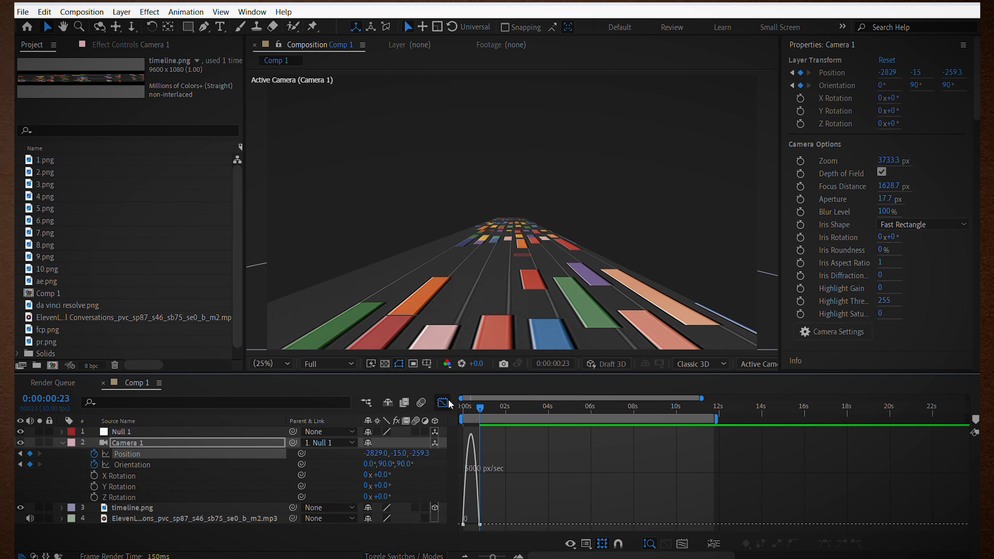
{"action": "left_click_drag", "start_coordinate": [493, 556], "coordinate": [458, 466]}
{"action": "left_click_drag", "start_coordinate": [495, 524], "coordinate": [475, 527]}
{"action": "left_click", "coordinate": [447, 405]}
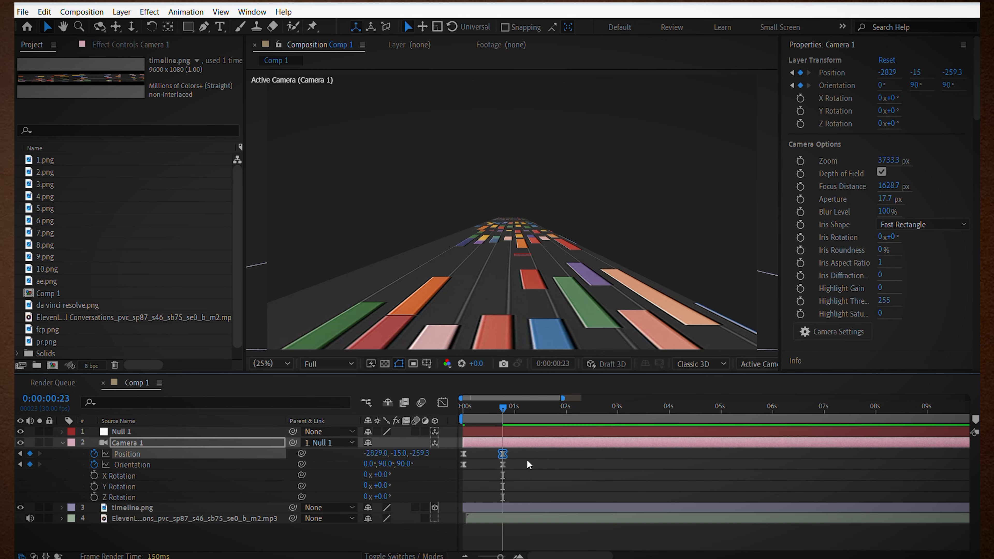
Give Camera 1's Orientation speed graph an early peak with a long ease-out, and preview the move from the start
{"action": "left_click_drag", "start_coordinate": [526, 470], "coordinate": [439, 465]}
{"action": "left_click", "coordinate": [442, 403]}
{"action": "left_click", "coordinate": [502, 524]}
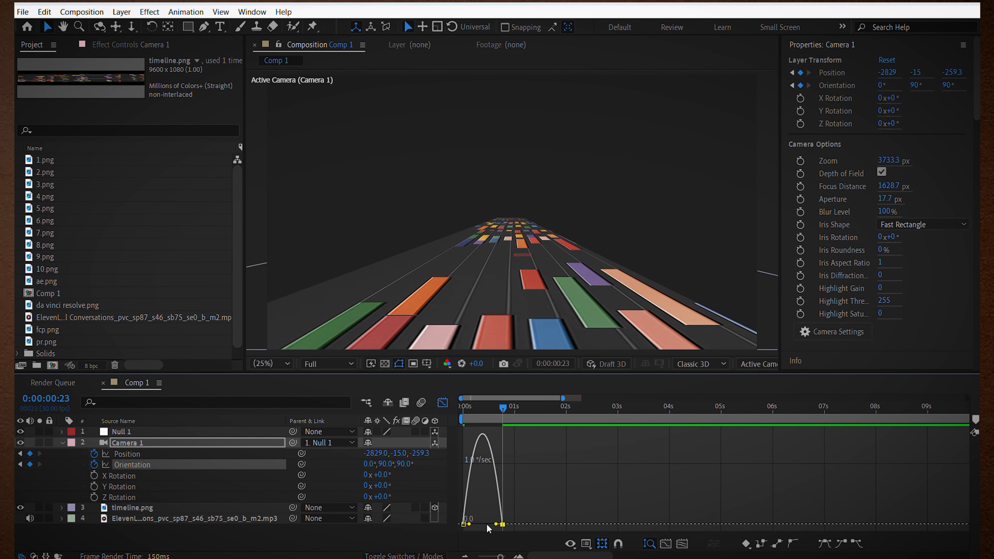
{"action": "key", "text": "Home"}
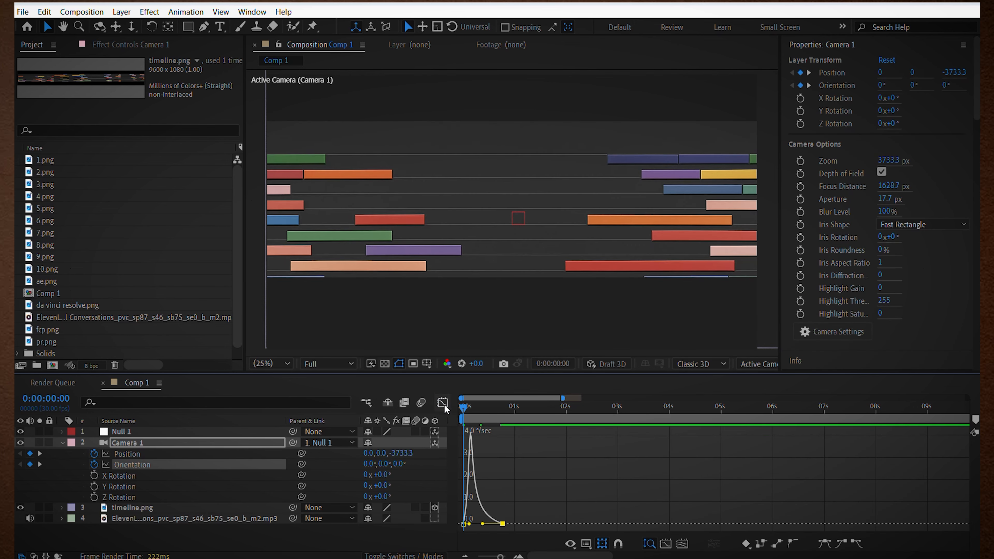
{"action": "left_click", "coordinate": [443, 403]}
{"action": "key", "text": "space"}
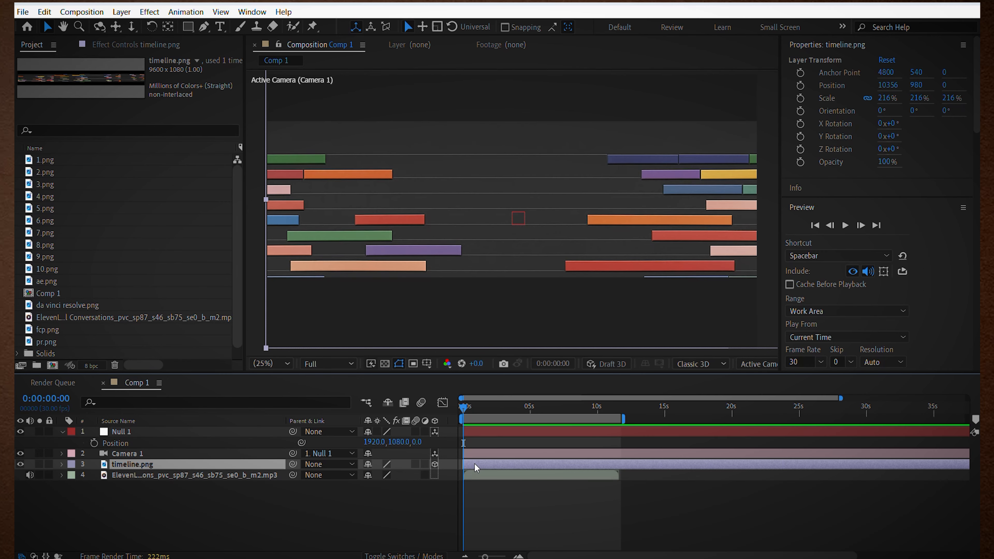
Duplicate the timeline.png layer and shift the copy right to an X position of about 30196 to extend the strip
{"action": "key", "text": "ctrl+d"}
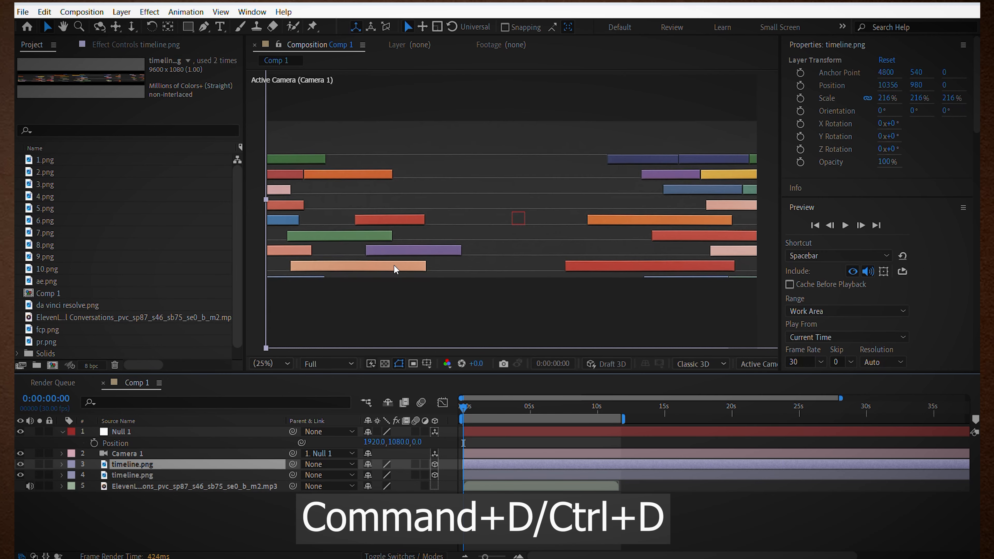
{"action": "scroll", "coordinate": [595, 300], "scroll_direction": "down", "scroll_amount": 6}
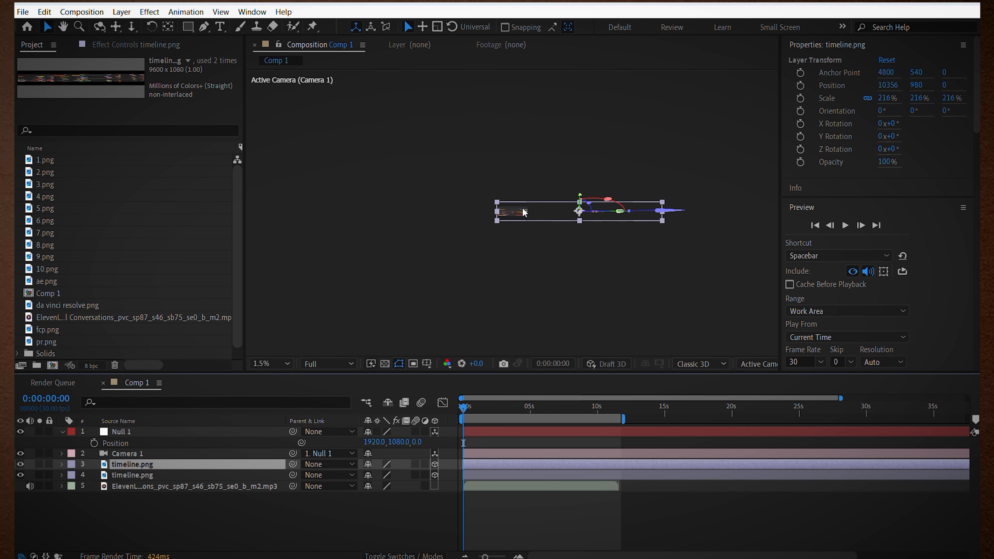
{"action": "key", "text": "shift+Right"}
{"action": "key", "text": "shift+Right"}
{"action": "key", "text": "shift+Right"}
{"action": "key", "text": "shift+Right"}
{"action": "key", "text": "shift+Right"}
{"action": "key", "text": "shift+Right"}
{"action": "key", "text": "shift+Right"}
{"action": "key", "text": "shift+Right"}
{"action": "key", "text": "shift+Right"}
{"action": "key", "text": "shift+Right"}
{"action": "key", "text": "shift+Right"}
{"action": "key", "text": "shift+Right"}
{"action": "key", "text": "shift+Right"}
{"action": "key", "text": "shift+Right"}
{"action": "key", "text": "shift+Right"}
{"action": "key", "text": "shift+Right"}
{"action": "key", "text": "shift+Right"}
{"action": "key", "text": "shift+Right"}
{"action": "key", "text": "shift+Right"}
{"action": "key", "text": "shift+Right"}
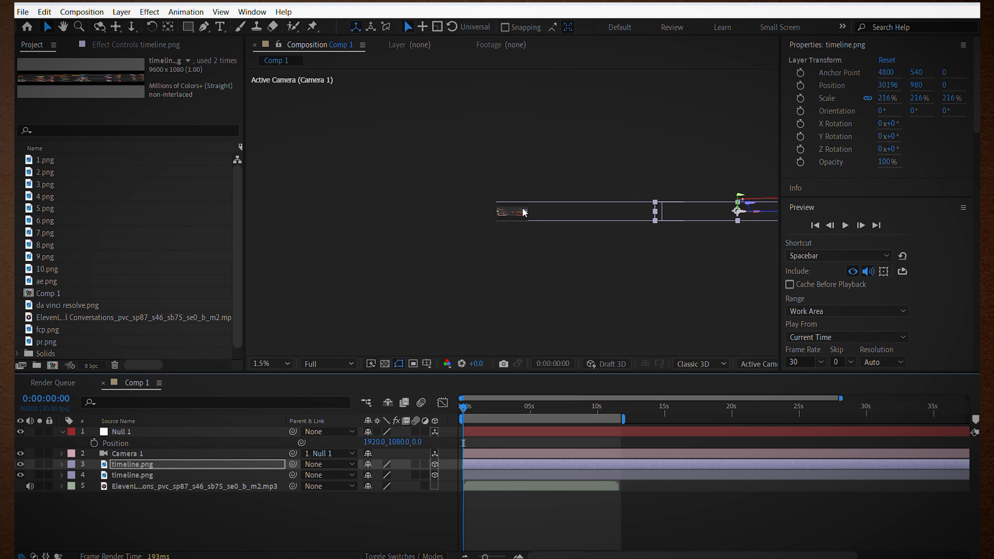
Fit the whole frame in the viewer and set a Position keyframe on Null 1 at 0:00:00:00
{"action": "left_click", "coordinate": [333, 329]}
{"action": "left_click", "coordinate": [278, 364]}
{"action": "left_click", "coordinate": [286, 152]}
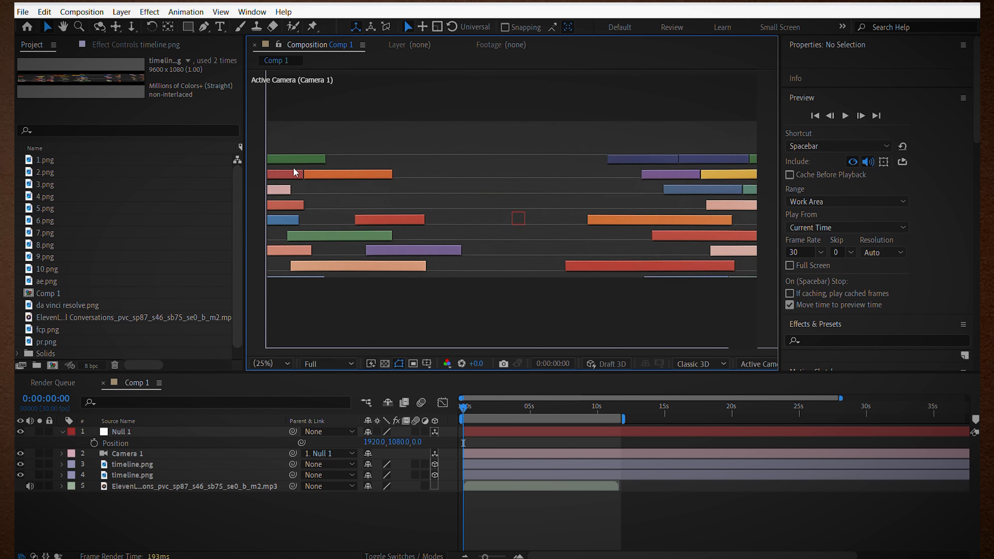
{"action": "left_click", "coordinate": [527, 512]}
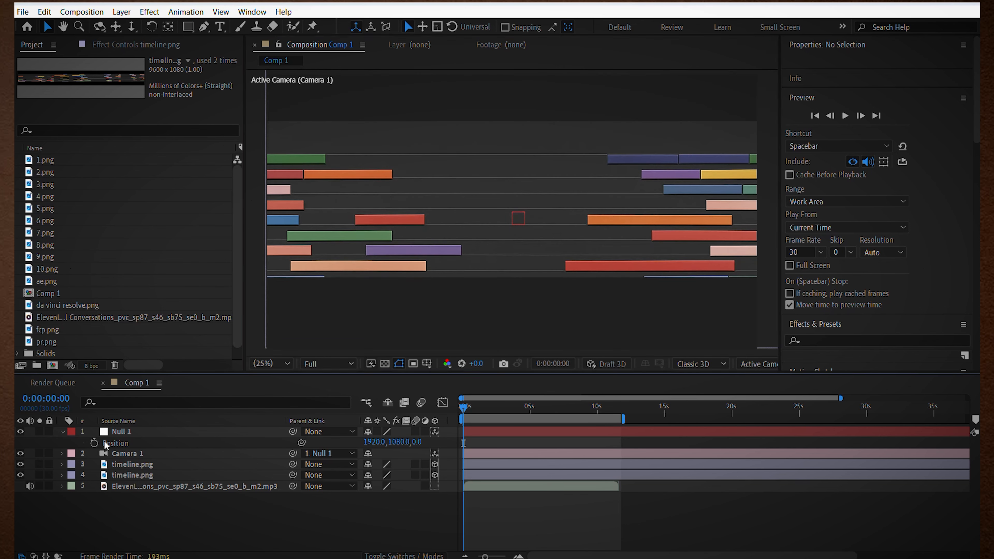
{"action": "left_click", "coordinate": [95, 443]}
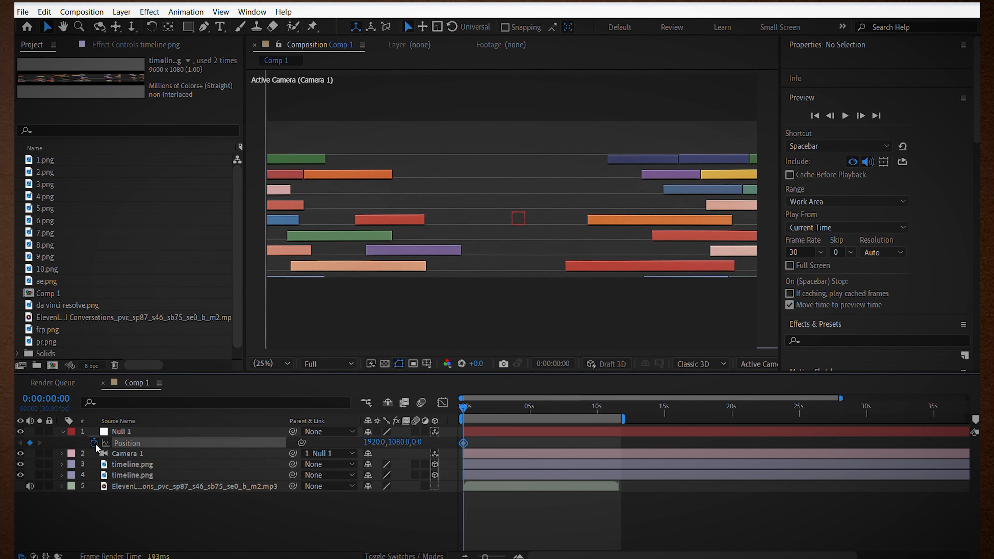
At 0:00:11:17, where the voice-over ends, set Null 1's X Position to 40000 as a second keyframe
{"action": "left_click_drag", "start_coordinate": [470, 408], "coordinate": [622, 402]}
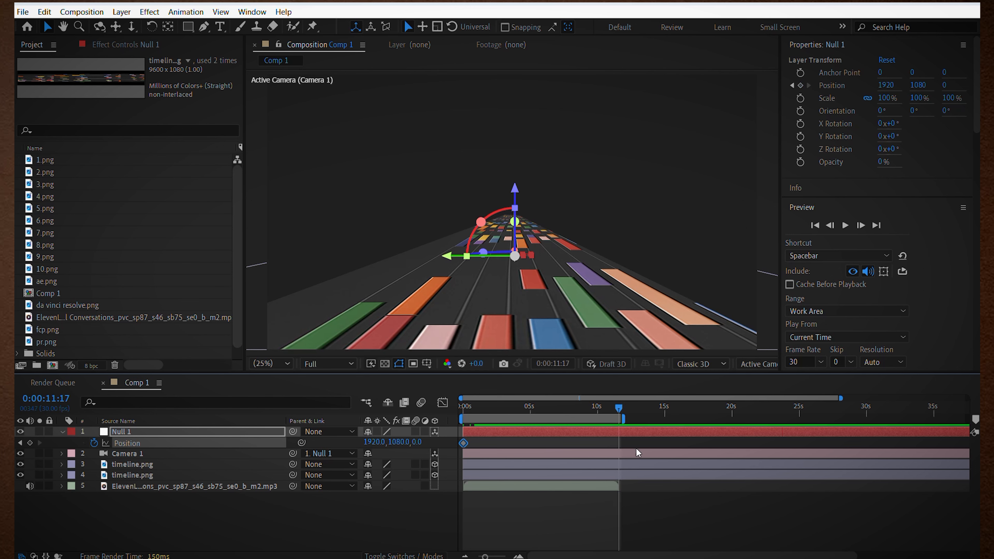
{"action": "left_click", "coordinate": [644, 511]}
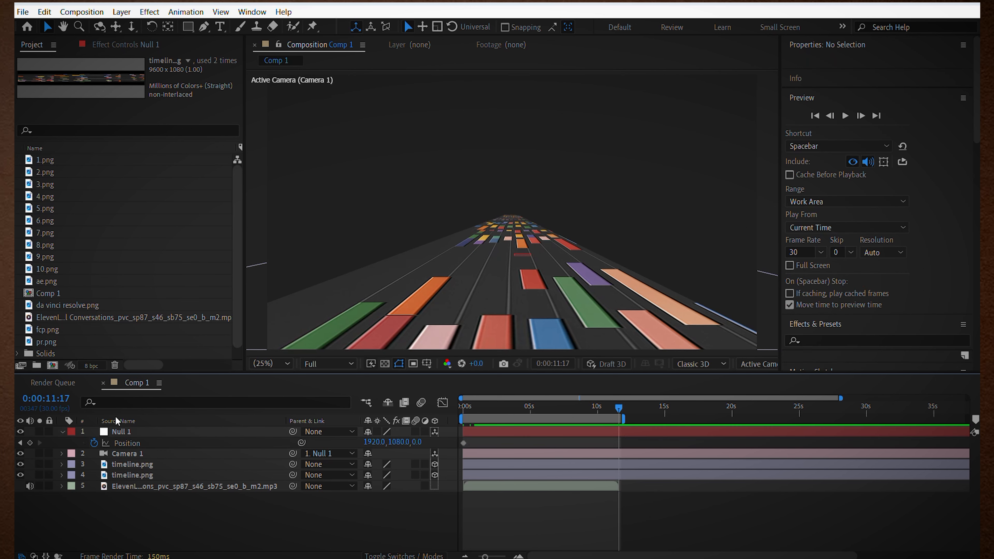
{"action": "mouse_move", "coordinate": [371, 442]}
{"action": "left_mouse_down"}
{"action": "mouse_move", "coordinate": [374, 392]}
{"action": "mouse_move", "coordinate": [332, 453]}
{"action": "mouse_move", "coordinate": [407, 444]}
{"action": "mouse_move", "coordinate": [379, 480]}
{"action": "mouse_move", "coordinate": [386, 444]}
{"action": "left_mouse_up"}
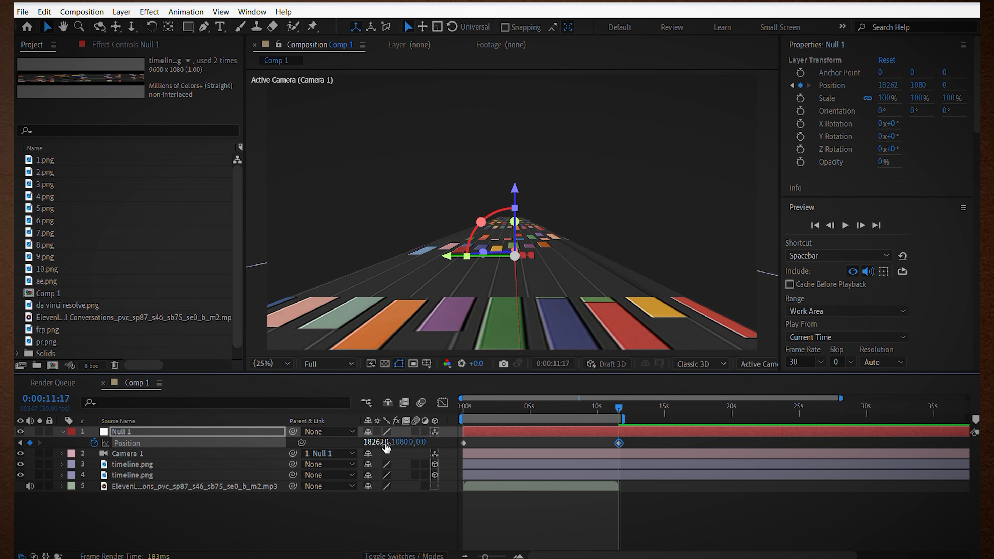
{"action": "left_click", "coordinate": [383, 443]}
{"action": "type", "text": "20,000"}
{"action": "key", "text": "Return"}
Add an intermediate Position keyframe to Null 1 at 0:00:09:26, keeping the interpolated value
{"action": "left_click_drag", "start_coordinate": [618, 408], "coordinate": [597, 408]}
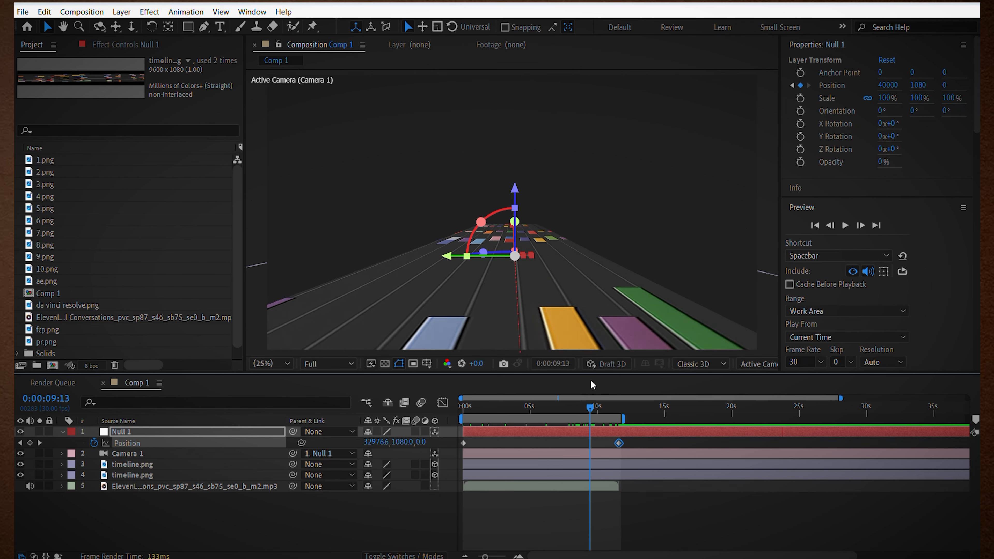
{"action": "key", "text": "Page_Up"}
{"action": "key", "text": "Page_Up"}
{"action": "key", "text": "Page_Up"}
{"action": "key", "text": "Page_Up"}
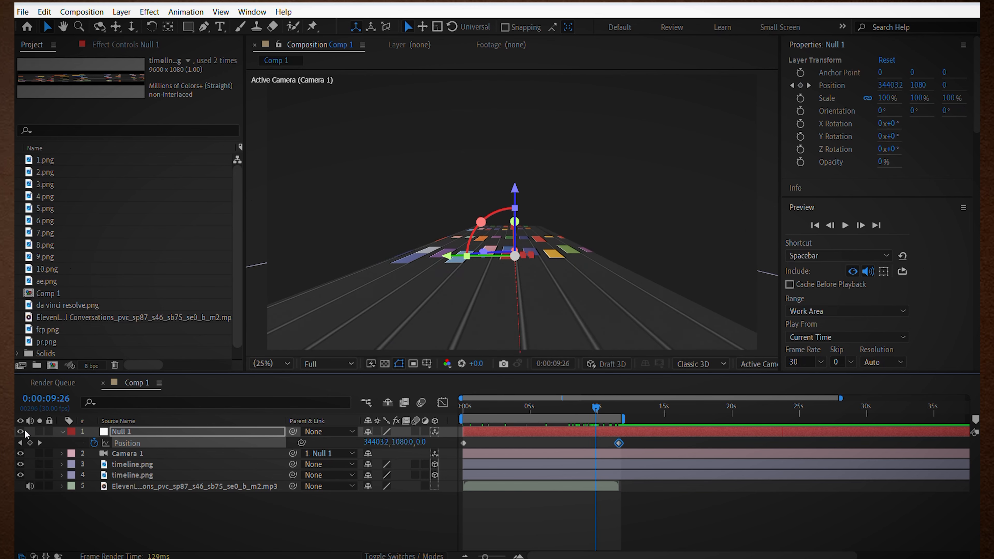
{"action": "left_click", "coordinate": [30, 443]}
Apply Easy Ease to all three Position keyframes of Null 1
{"action": "left_click_drag", "start_coordinate": [633, 442], "coordinate": [451, 452]}
{"action": "key", "text": "F9"}
{"action": "key", "text": "F9"}
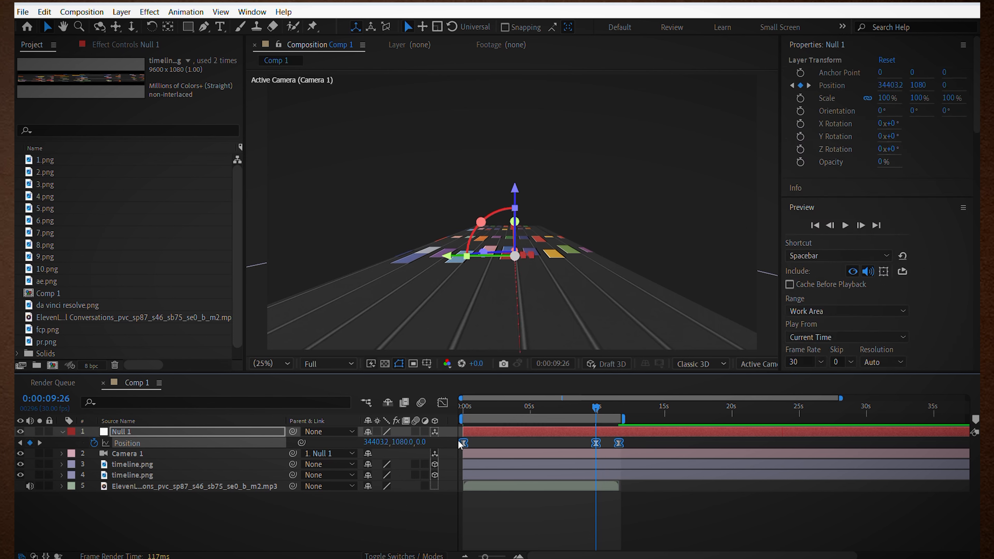
Make the keyframe velocity of Null 1's middle Position keyframe continuous, locking outgoing to incoming, and preview the move
{"action": "left_click", "coordinate": [443, 406]}
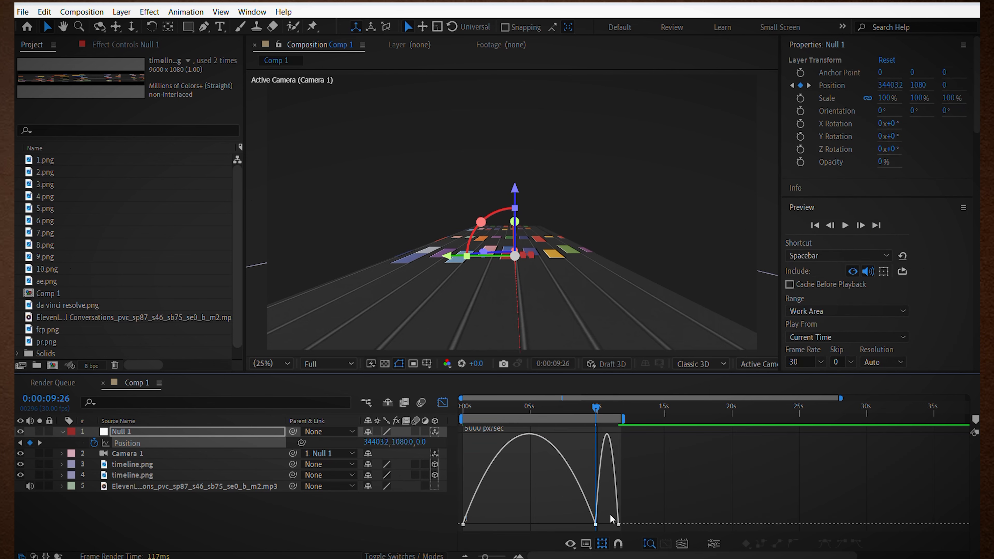
{"action": "left_click", "coordinate": [595, 524]}
{"action": "right_click", "coordinate": [597, 525]}
{"action": "left_click", "coordinate": [626, 505]}
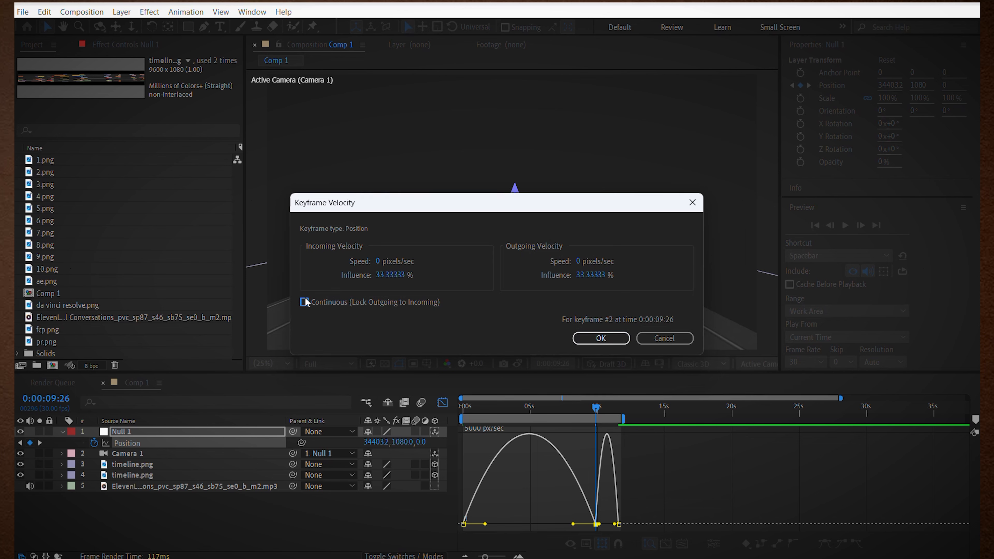
{"action": "left_click", "coordinate": [305, 302]}
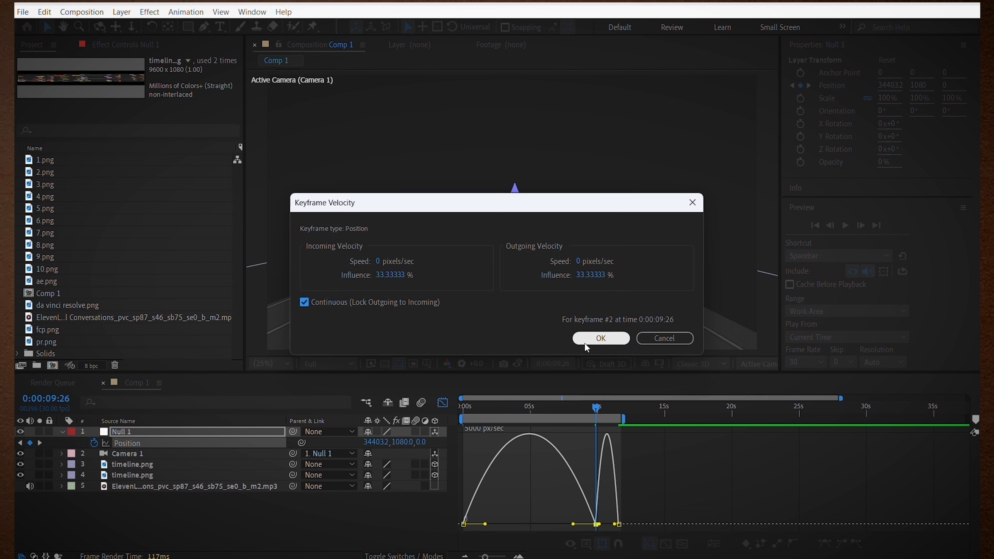
{"action": "left_click", "coordinate": [585, 343]}
{"action": "left_click_drag", "start_coordinate": [596, 407], "coordinate": [565, 405]}
{"action": "key", "text": "space"}
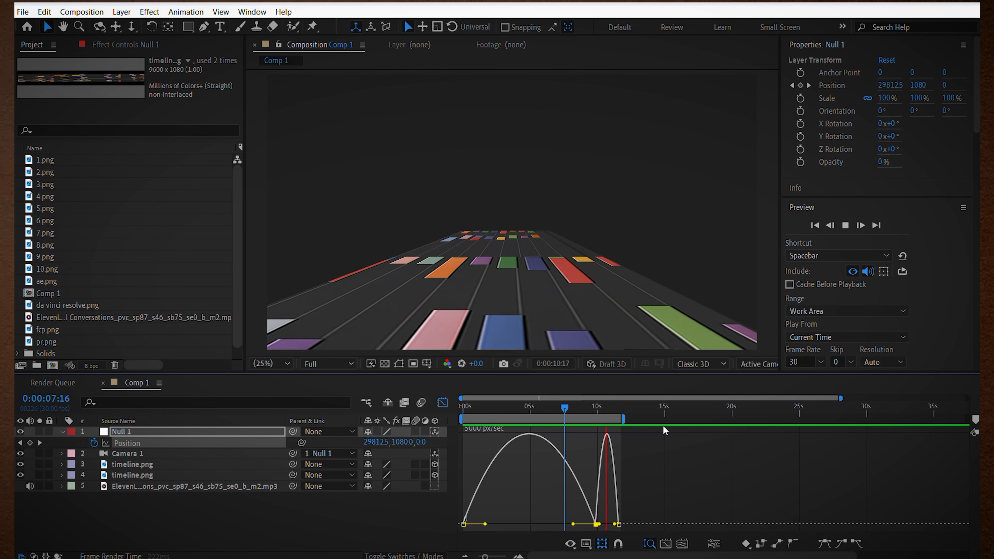
{"action": "key", "text": "space"}
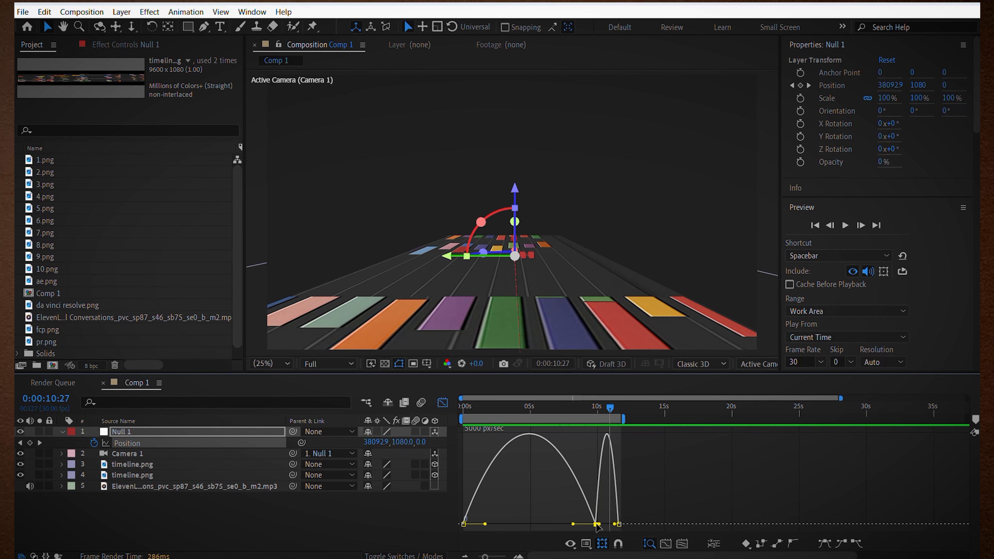
Raise the middle keyframe's speed so both humps merge into one curve, and shift that keyframe earlier to about 5 seconds
{"action": "left_click_drag", "start_coordinate": [597, 525], "coordinate": [598, 436]}
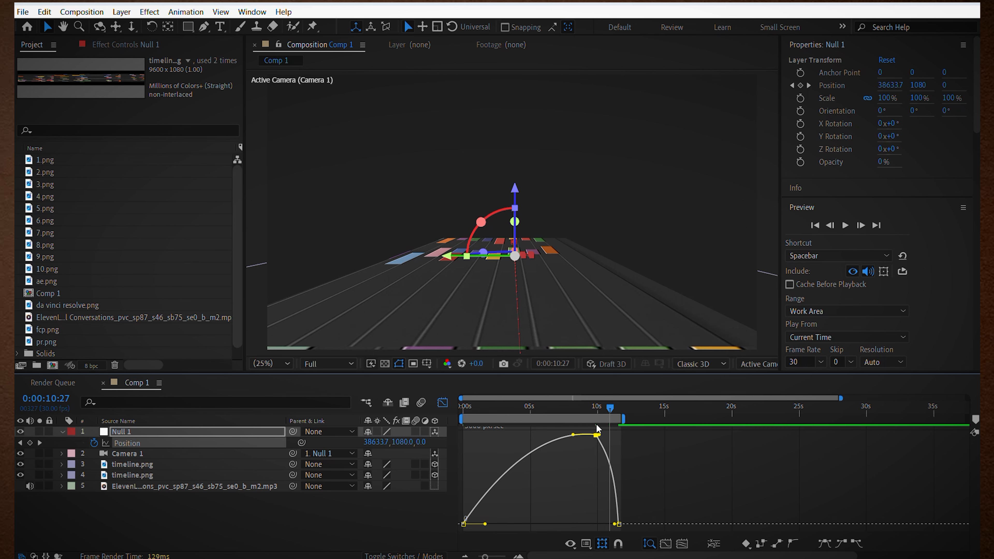
{"action": "key", "text": "space"}
{"action": "key", "text": "shift+F3"}
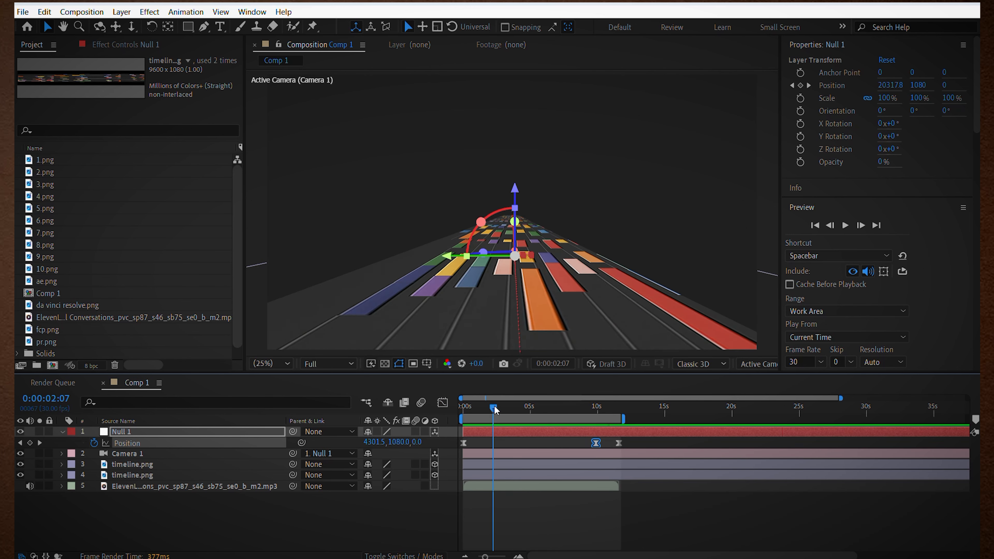
{"action": "left_click_drag", "start_coordinate": [596, 445], "coordinate": [549, 448]}
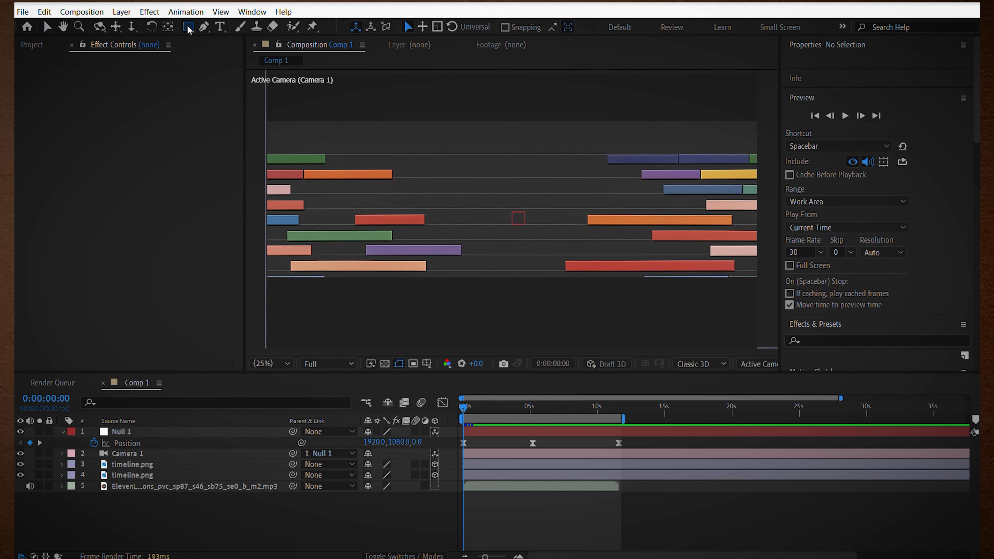
Create a full-frame rectangle shape layer and place it below both timeline.png layers as the background
{"action": "double_click", "coordinate": [188, 27]}
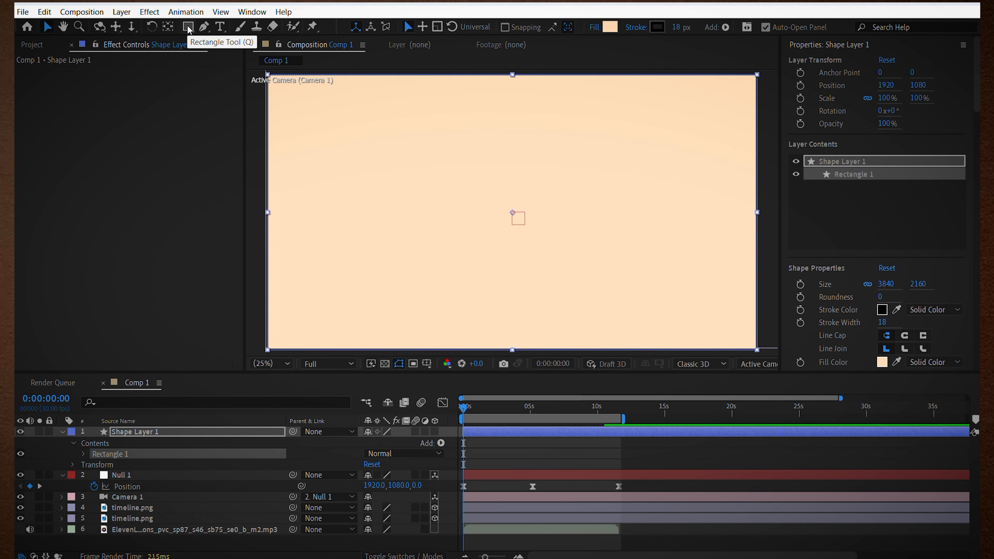
{"action": "left_click", "coordinate": [62, 432]}
{"action": "left_click_drag", "start_coordinate": [150, 433], "coordinate": [156, 490]}
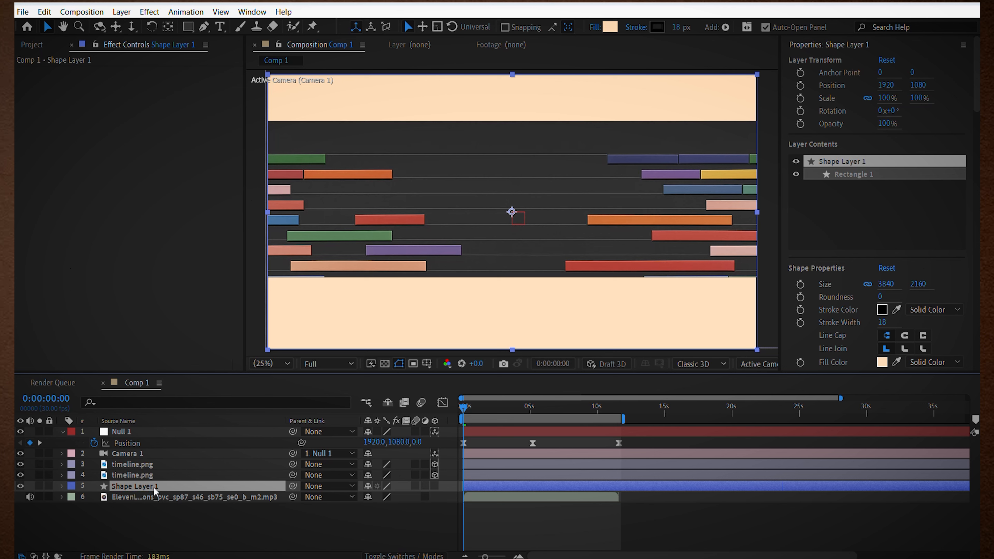
Apply the Gradient Ramp effect to the background Shape Layer 1
{"action": "key", "text": "ctrl+space"}
{"action": "type", "text": "gr"}
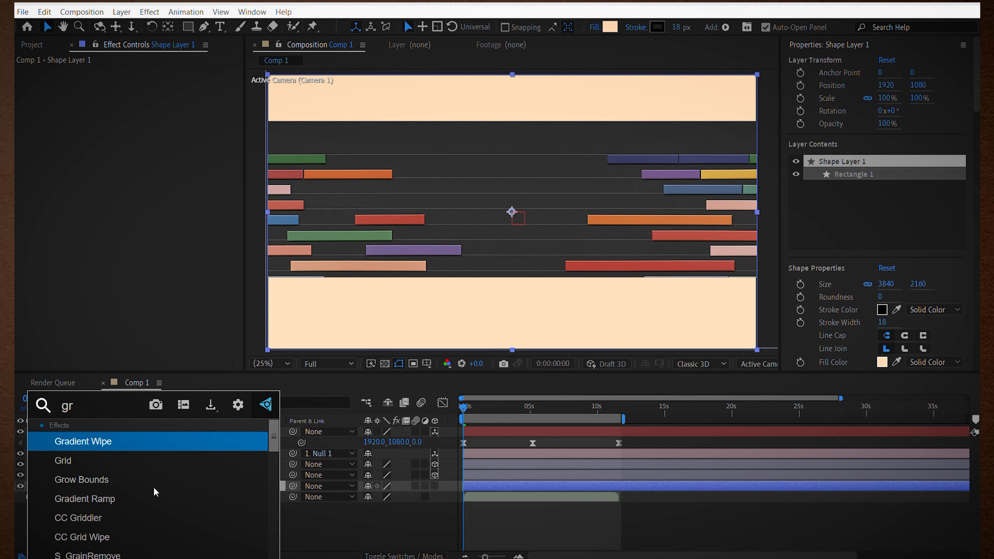
{"action": "type", "text": "ad"}
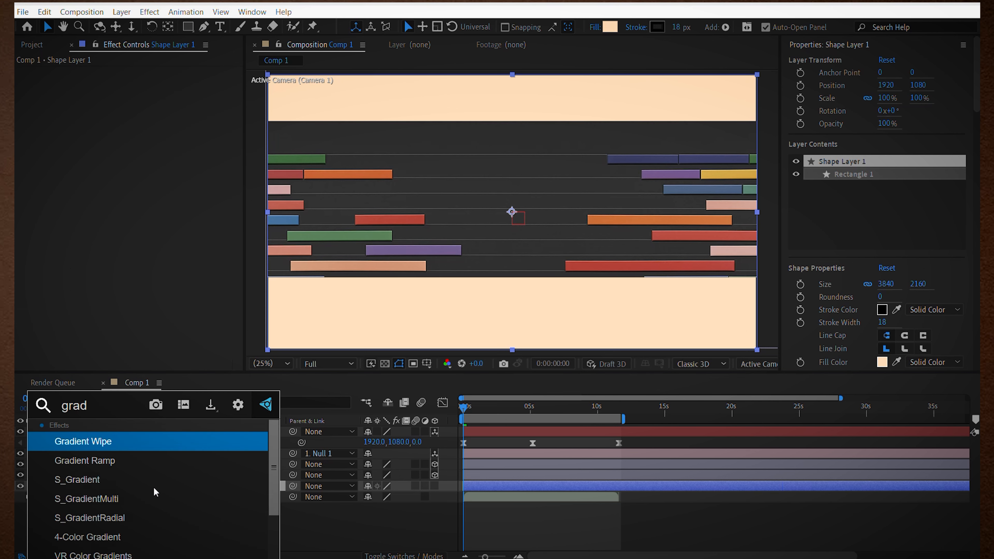
{"action": "left_click", "coordinate": [145, 461]}
Set the ramp's end color to brown 675240, start the ramp at the frame's upper-left corner, and preview the background
{"action": "left_click", "coordinate": [144, 115]}
{"action": "left_click", "coordinate": [222, 437]}
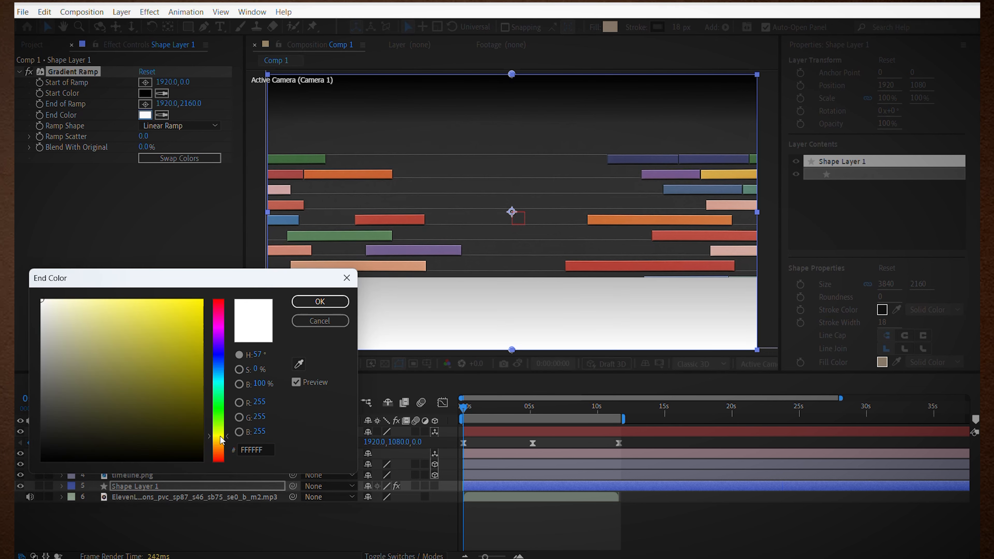
{"action": "left_click", "coordinate": [216, 453]}
{"action": "left_click_drag", "start_coordinate": [113, 399], "coordinate": [99, 395]}
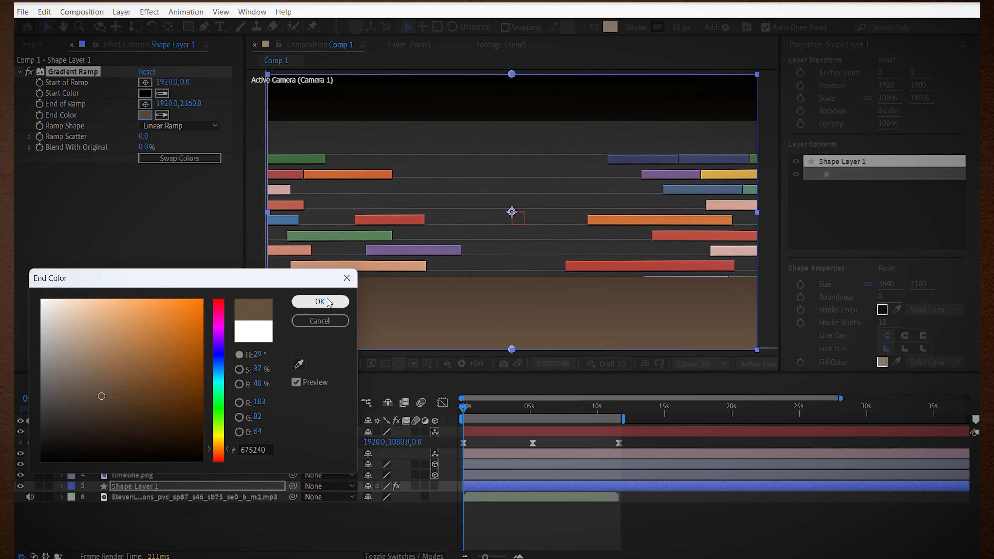
{"action": "left_click", "coordinate": [319, 301]}
{"action": "left_click_drag", "start_coordinate": [512, 75], "coordinate": [268, 76]}
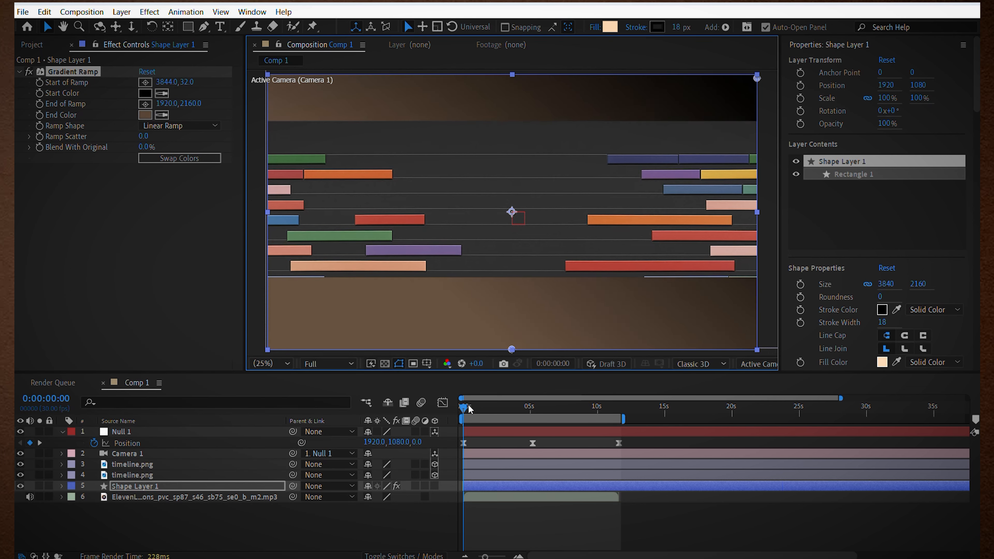
{"action": "key", "text": "space"}
Apply the Tritone effect to both timeline.png layers and return to the start of the composition
{"action": "left_click", "coordinate": [168, 464]}
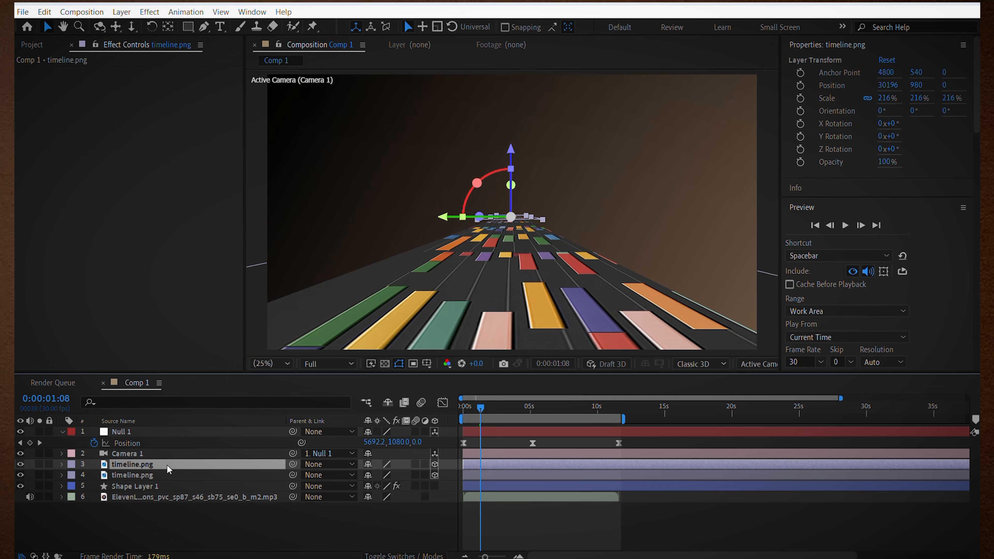
{"action": "key", "text": "ctrl+space"}
{"action": "type", "text": "trit"}
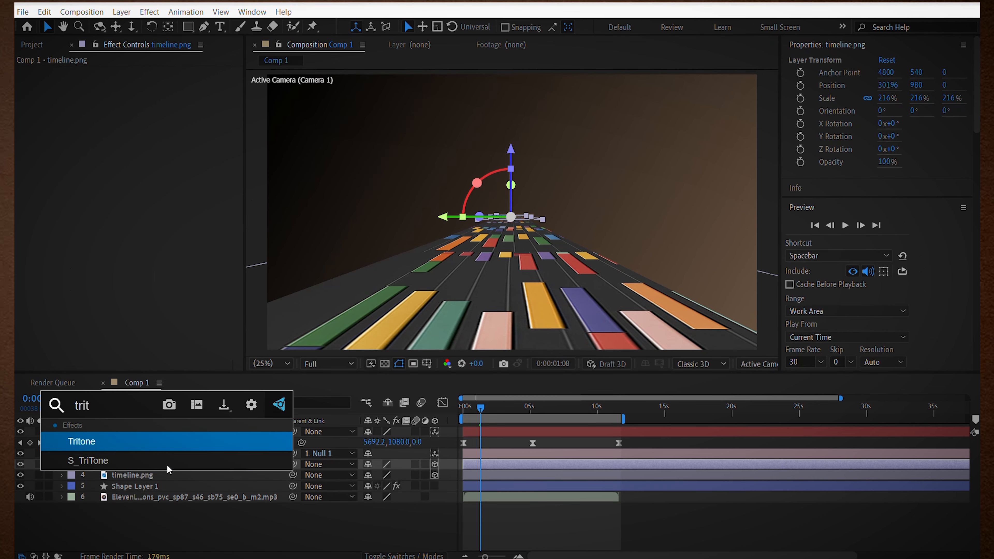
{"action": "left_click", "coordinate": [168, 461]}
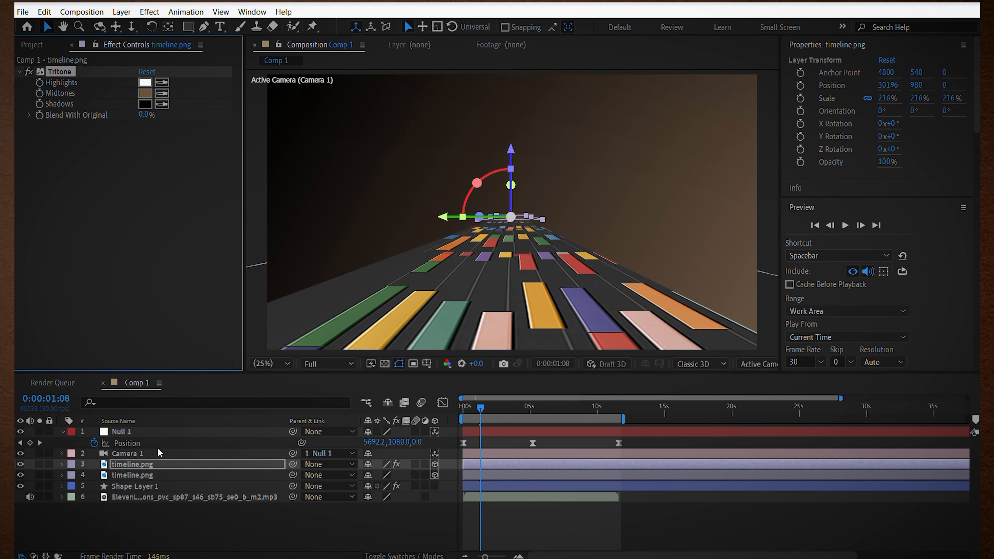
{"action": "left_click", "coordinate": [157, 474]}
{"action": "key", "text": "ctrl+space"}
{"action": "type", "text": "tr"}
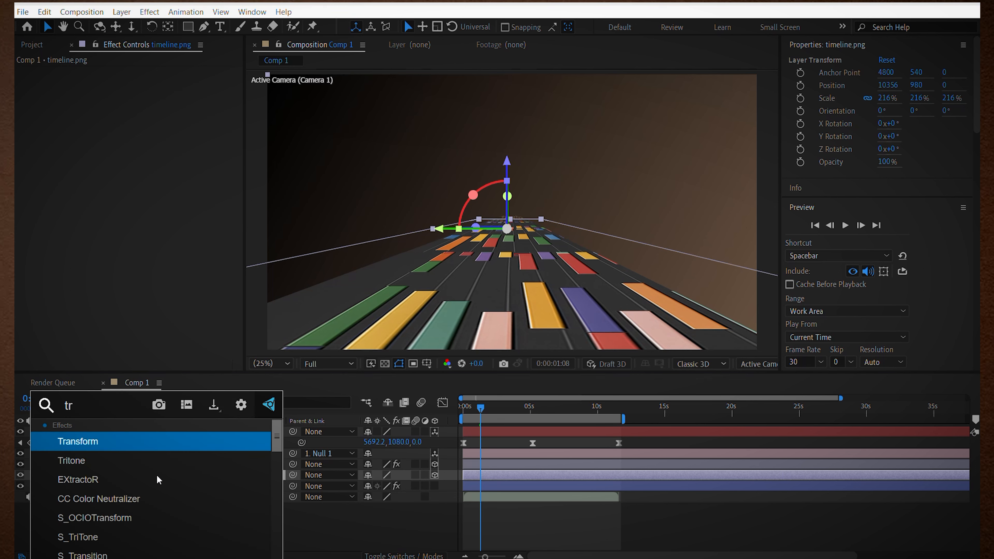
{"action": "left_click", "coordinate": [149, 459]}
{"action": "left_click", "coordinate": [235, 523]}
{"action": "key", "text": "Home"}
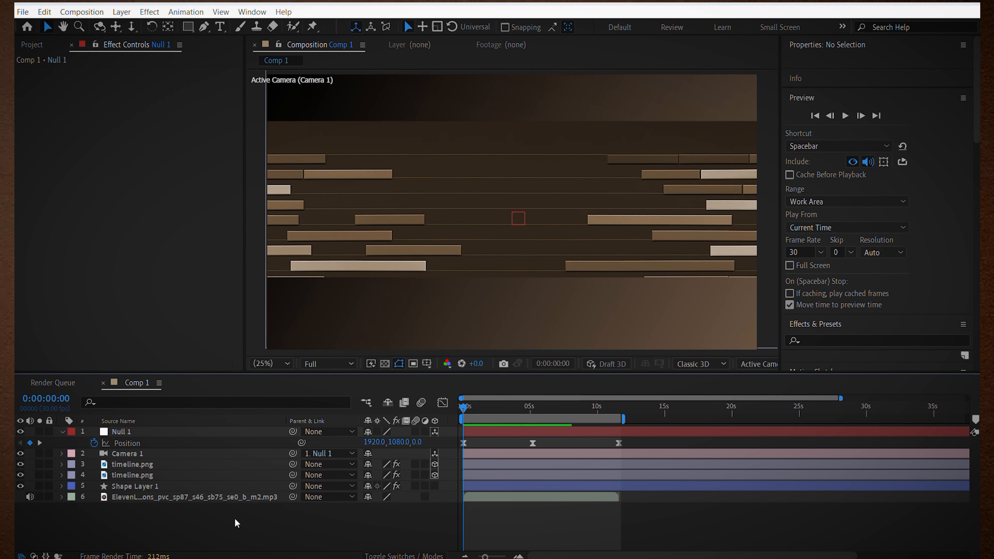
Create a 3840 x 2160, 30 fps composition lasting 50 seconds and place 1.png near its center
{"action": "key", "text": "ctrl+n"}
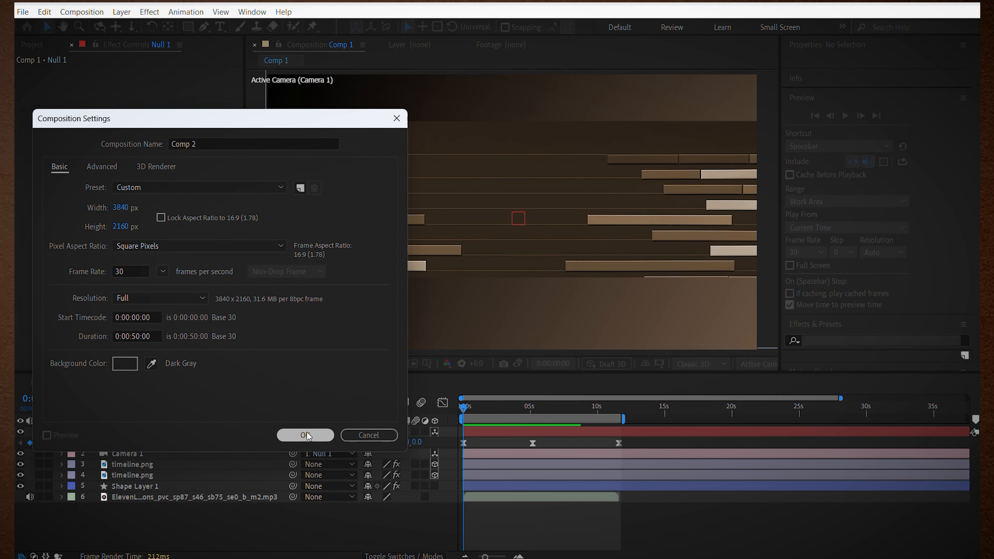
{"action": "left_click", "coordinate": [305, 435]}
{"action": "left_click_drag", "start_coordinate": [65, 160], "coordinate": [495, 219]}
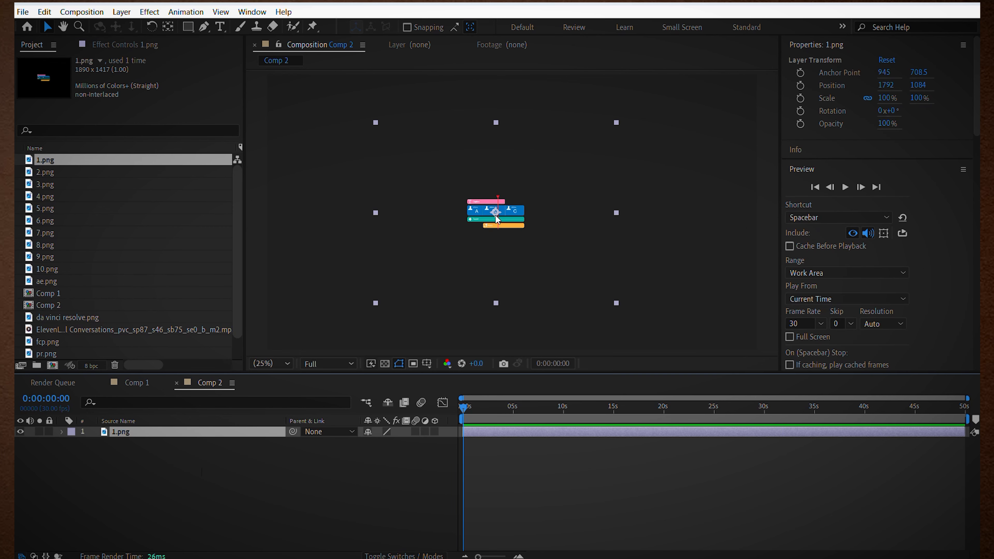
Scale 1.png to 104% and nudge it right to an X position of 1812
{"action": "key", "text": "s"}
{"action": "left_click_drag", "start_coordinate": [379, 442], "coordinate": [382, 443]}
{"action": "key", "text": "Right"}
{"action": "key", "text": "Right"}
{"action": "key", "text": "Right"}
{"action": "key", "text": "Right"}
{"action": "key", "text": "Right"}
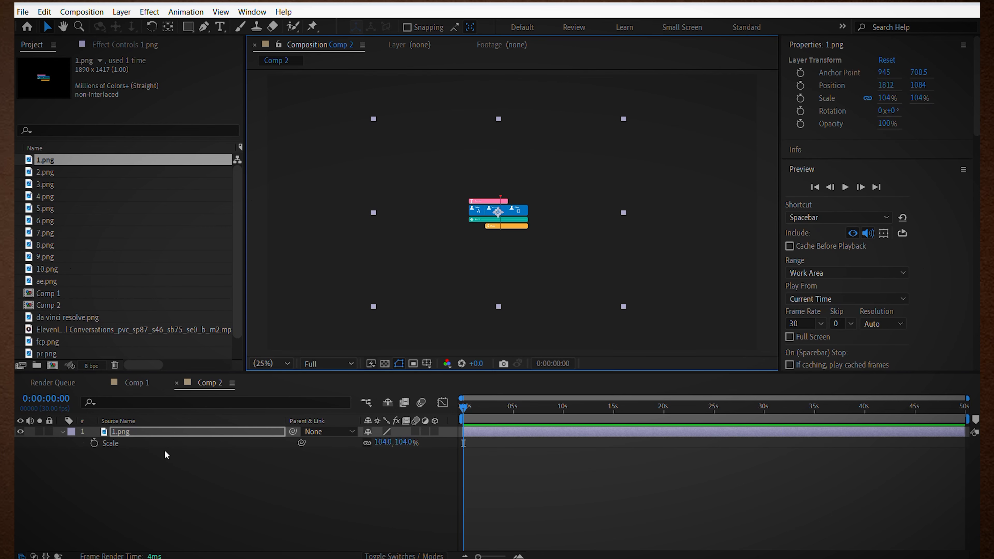
Apply the Tritone effect to the 1.png layer in Comp 2
{"action": "left_click", "coordinate": [166, 435]}
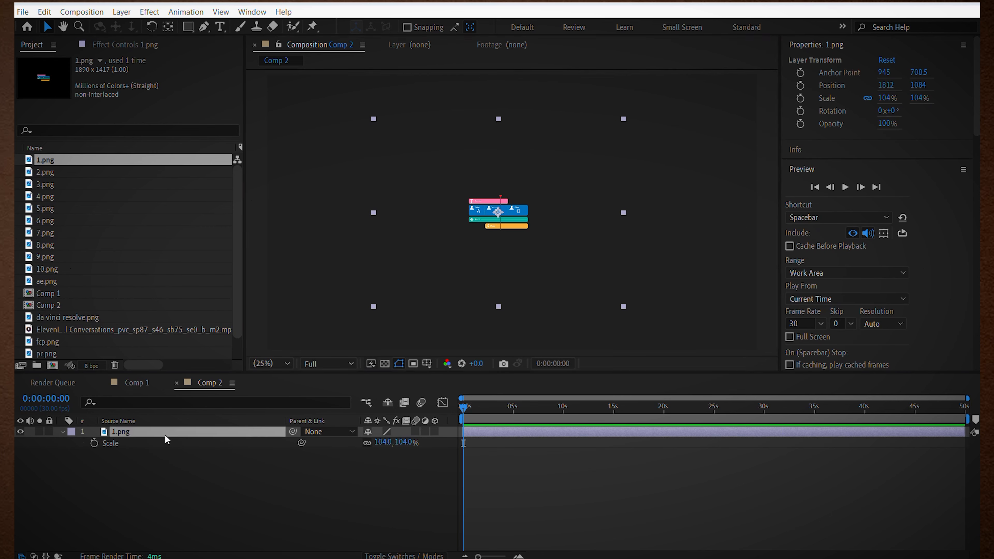
{"action": "key", "text": "ctrl+space"}
{"action": "type", "text": "tr"}
{"action": "left_click", "coordinate": [165, 435]}
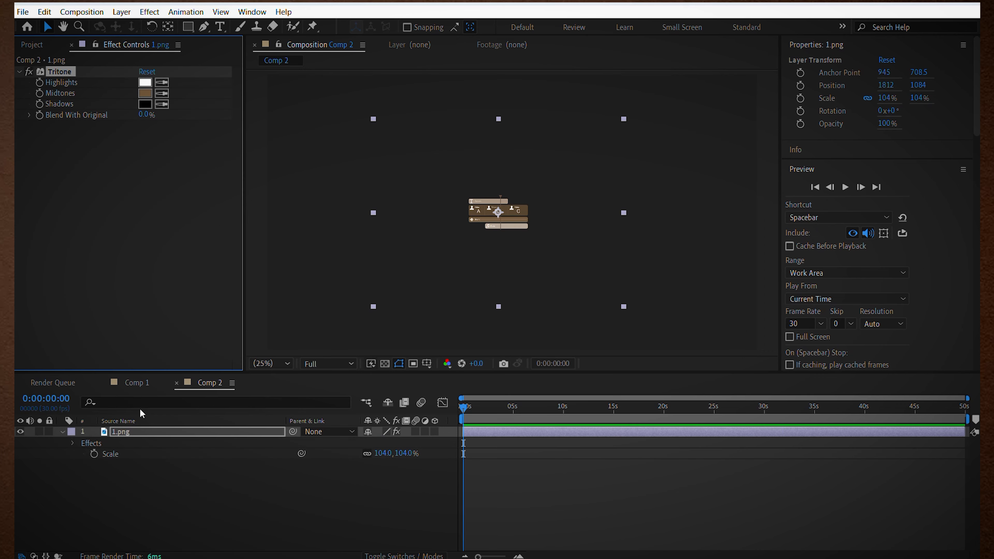
Add Comp 2 to Comp 1 directly above the timeline.png layers, starting near the beginning, and preview it
{"action": "left_click", "coordinate": [137, 383]}
{"action": "left_click", "coordinate": [32, 44]}
{"action": "left_click_drag", "start_coordinate": [70, 305], "coordinate": [119, 458]}
{"action": "left_click_drag", "start_coordinate": [523, 462], "coordinate": [492, 460]}
{"action": "key", "text": "space"}
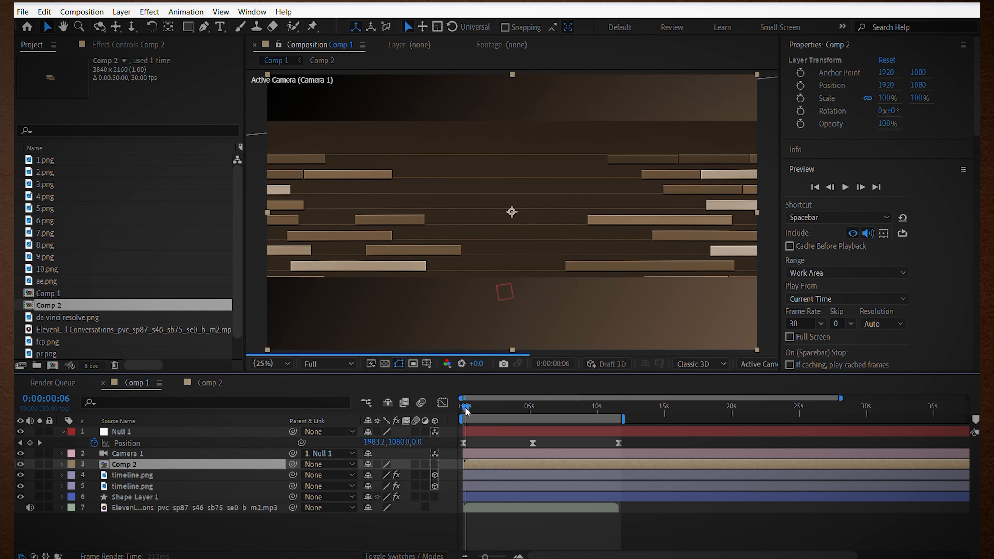
Make the Comp 2 layer 3D and set its orientation to 0°, 90°, 90°
{"action": "left_click", "coordinate": [435, 464]}
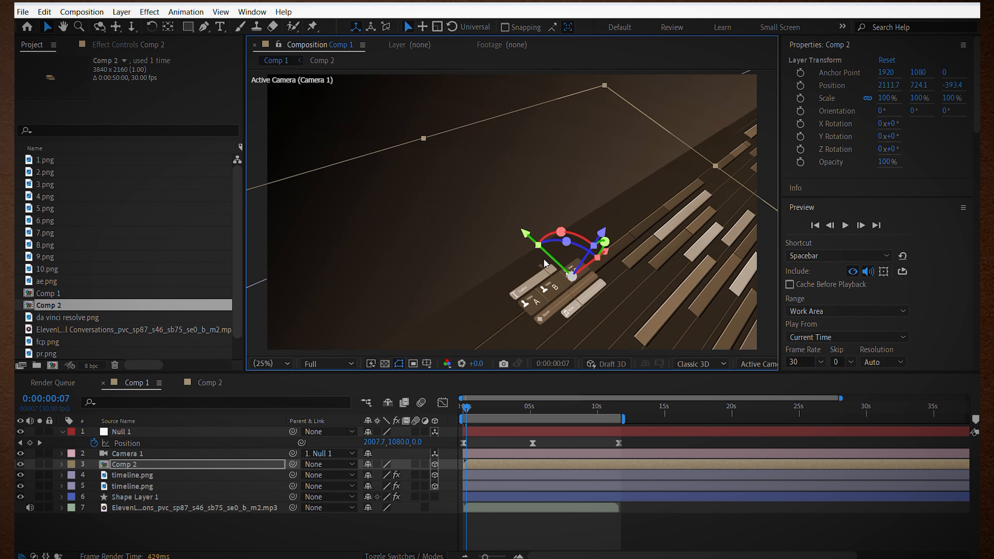
{"action": "key", "text": "r"}
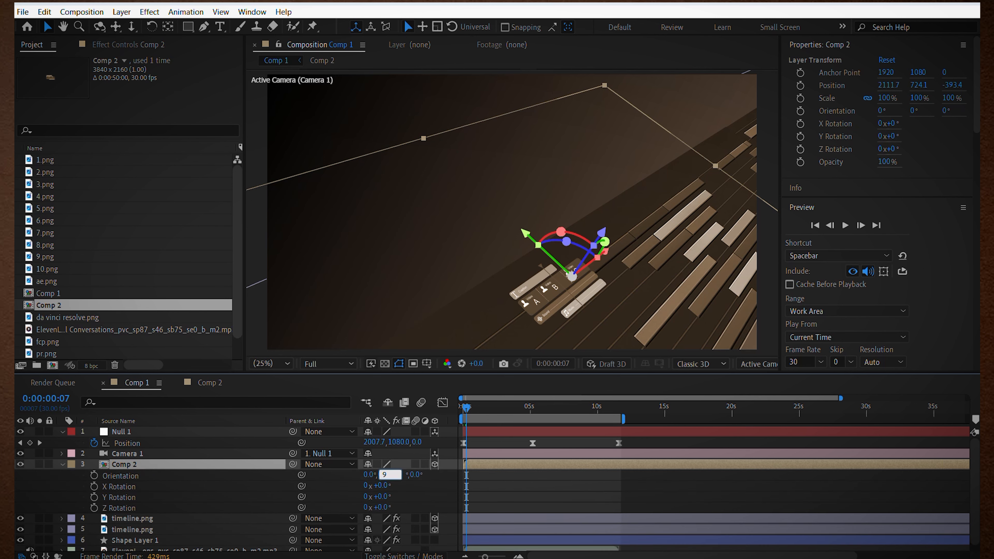
{"action": "key", "text": "Return"}
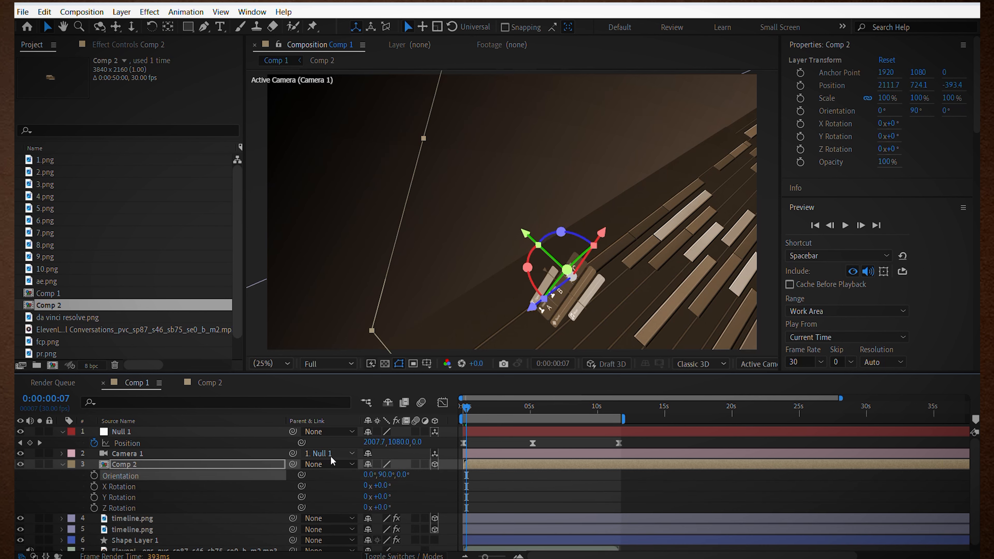
{"action": "left_click", "coordinate": [403, 474]}
{"action": "type", "text": "90"}
{"action": "key", "text": "Return"}
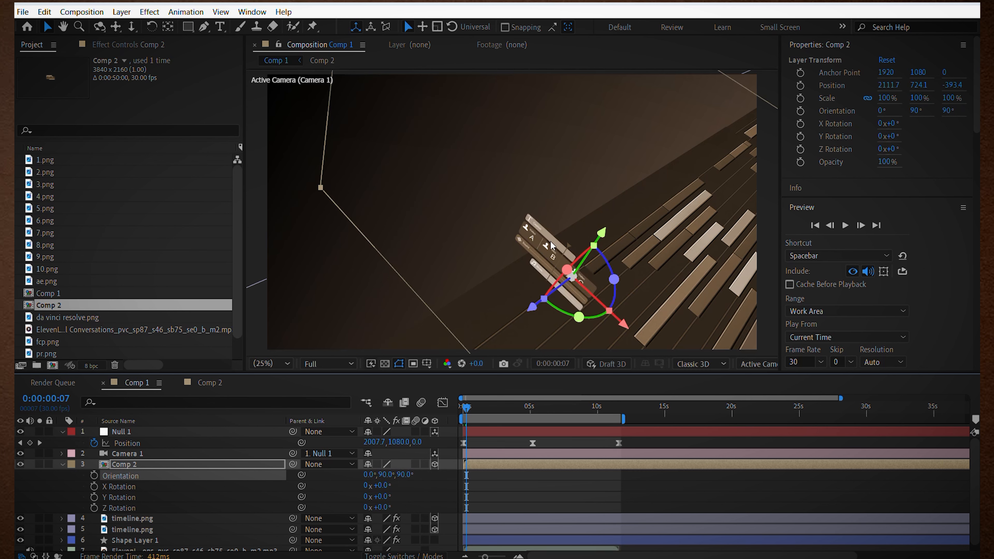
Raise Comp 2 above the timeline graphic, scale it to 128% and orient it to 63.3°, 34.2°, 0°
{"action": "left_click_drag", "start_coordinate": [502, 174], "coordinate": [489, 150]}
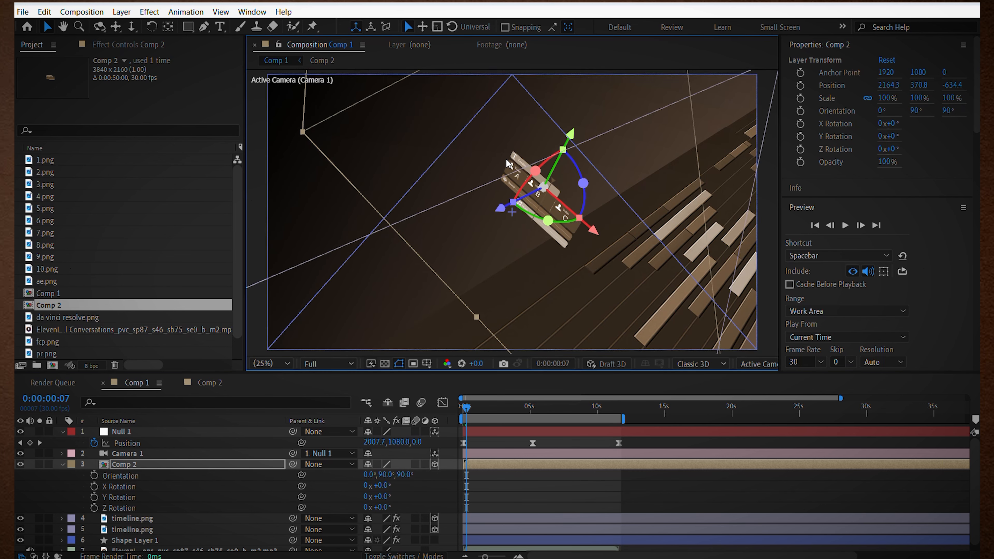
{"action": "mouse_move", "coordinate": [584, 201]}
{"action": "left_mouse_down"}
{"action": "mouse_move", "coordinate": [584, 180]}
{"action": "mouse_move", "coordinate": [567, 198]}
{"action": "left_mouse_up"}
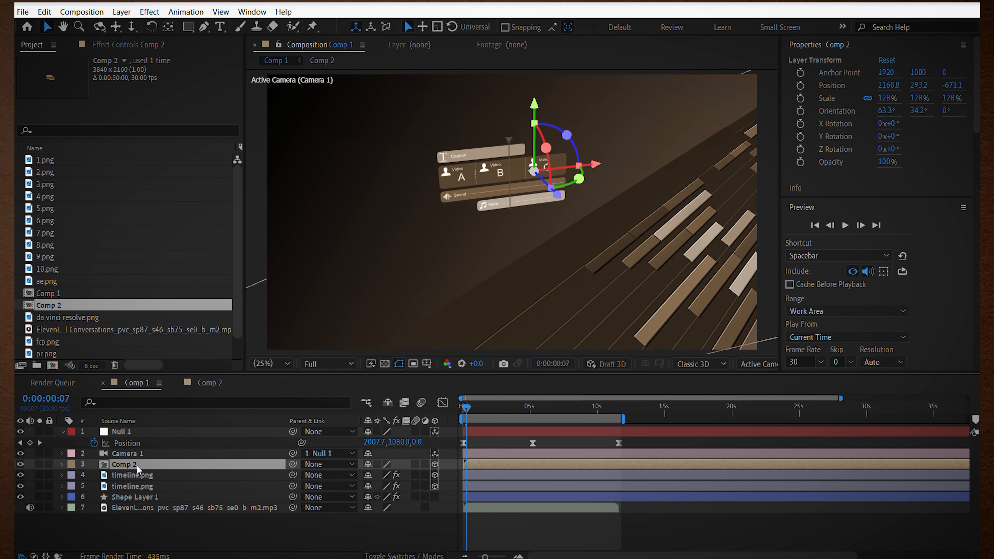
Duplicate the Comp 2 layer repeatedly until its copies occupy layers 3 to 16 of Comp 1
{"action": "key", "text": "ctrl+d"}
{"action": "key", "text": "ctrl+d"}
{"action": "key", "text": "ctrl+d"}
{"action": "key", "text": "ctrl+d"}
{"action": "key", "text": "ctrl+d"}
{"action": "key", "text": "ctrl+d"}
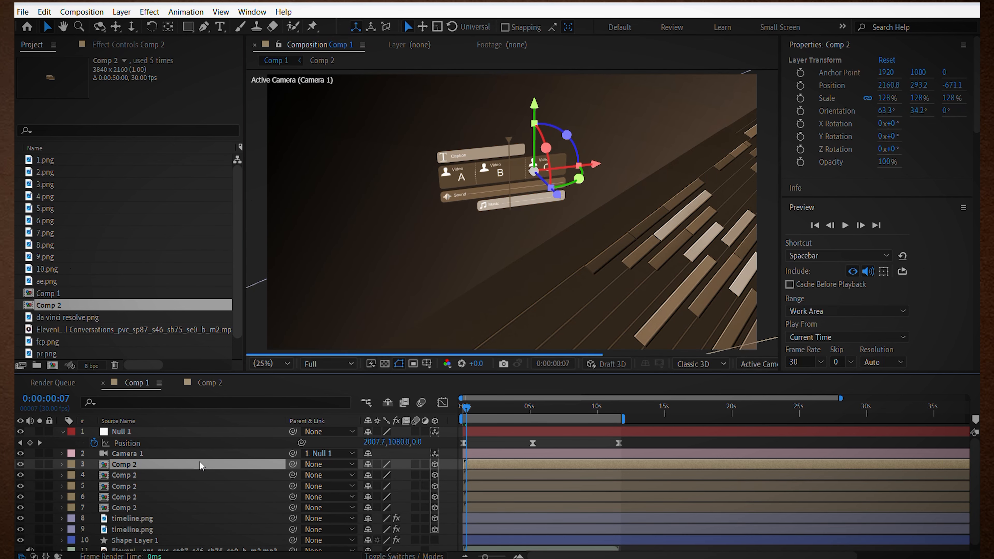
{"action": "key", "text": "ctrl+d"}
{"action": "key", "text": "ctrl+d"}
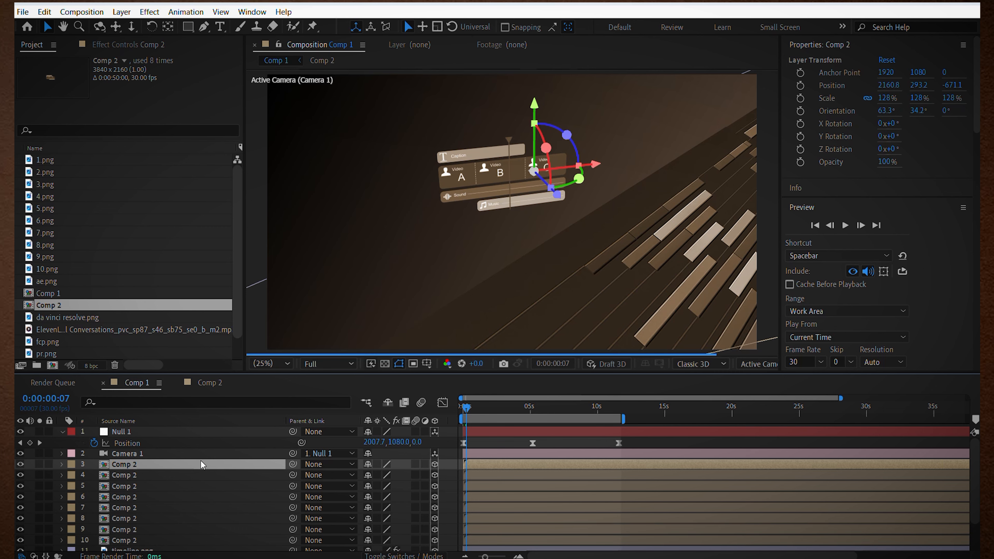
{"action": "scroll", "coordinate": [160, 522], "scroll_direction": "down", "scroll_amount": 1}
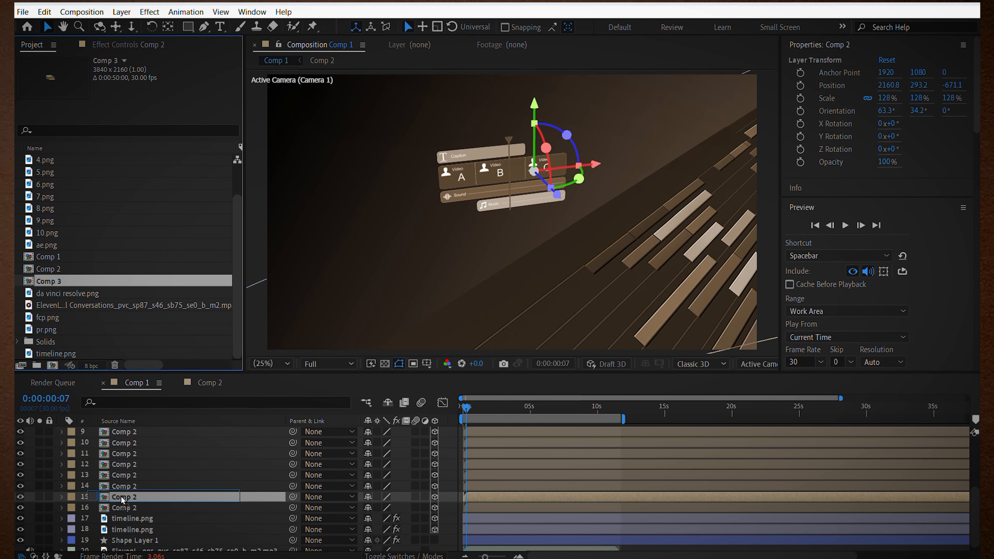
Replace the Comp 2 layer at row 15 with Comp 3 and the one above it with a further duplicated composition, Comp 4
{"action": "left_click_drag", "start_coordinate": [127, 499], "coordinate": [127, 500]}
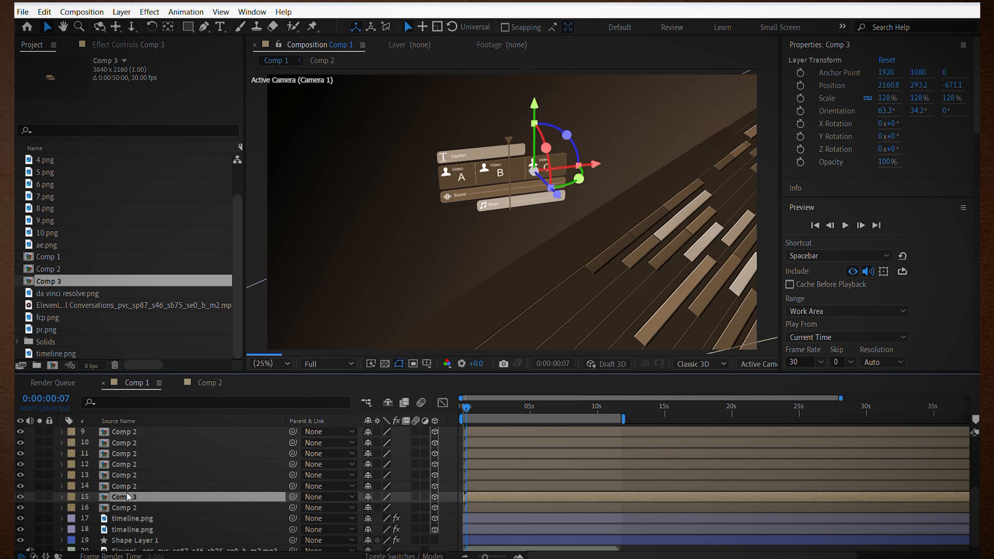
{"action": "left_click", "coordinate": [127, 489]}
{"action": "key", "text": "alt"}
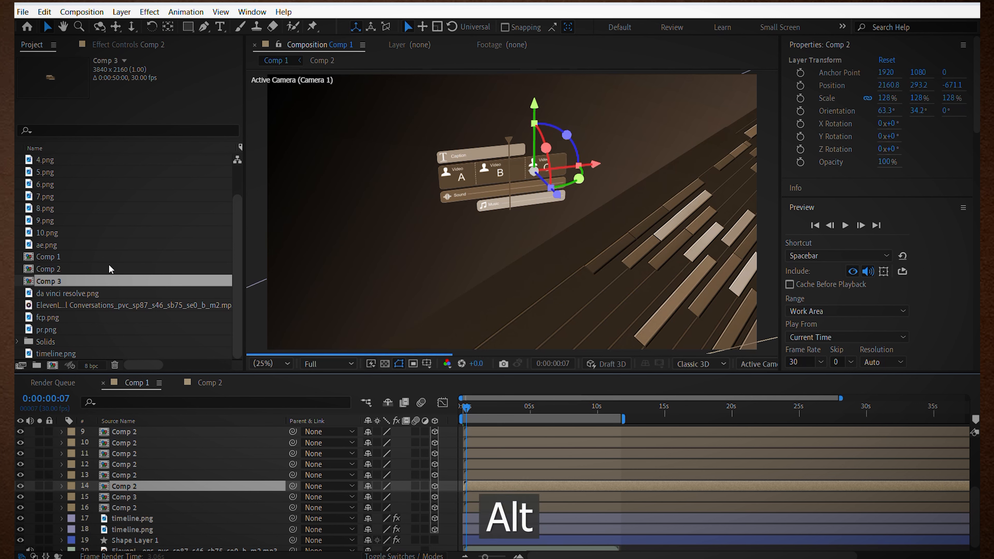
{"action": "key", "text": "ctrl+d"}
{"action": "left_click", "coordinate": [148, 476]}
{"action": "left_click_drag", "start_coordinate": [96, 282], "coordinate": [147, 486]}
Keep duplicating the composition in the project and replace the Comp 2 layers in rows 13 to 4 with the new copies
{"action": "left_click", "coordinate": [148, 464]}
{"action": "left_click", "coordinate": [153, 486]}
{"action": "left_click", "coordinate": [172, 476]}
{"action": "key", "text": "ctrl+d"}
{"action": "left_click", "coordinate": [172, 464]}
{"action": "scroll", "coordinate": [179, 452], "scroll_direction": "up", "scroll_amount": 2}
{"action": "left_click", "coordinate": [173, 507]}
{"action": "key", "text": "ctrl+d"}
{"action": "left_click", "coordinate": [167, 497]}
{"action": "left_click", "coordinate": [149, 486]}
{"action": "left_click", "coordinate": [147, 475]}
{"action": "key", "text": "ctrl+d"}
{"action": "left_click_drag", "start_coordinate": [90, 281], "coordinate": [147, 475]}
{"action": "key", "text": "ctrl+d"}
{"action": "scroll", "coordinate": [159, 502], "scroll_direction": "down", "scroll_amount": 5}
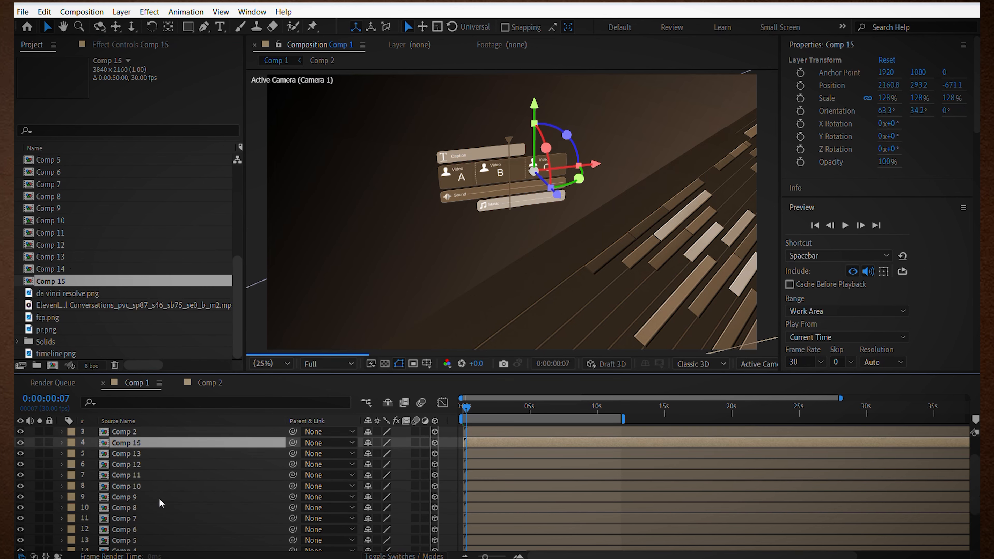
Set the Comp 3 layer's X position to 15000 and go to 0:00:01:00
{"action": "left_click", "coordinate": [149, 498]}
{"action": "key", "text": "p"}
{"action": "key", "text": "shift+s"}
{"action": "left_click", "coordinate": [374, 508]}
{"action": "type", "text": "15000"}
{"action": "key", "text": "Return"}
{"action": "left_click", "coordinate": [476, 408]}
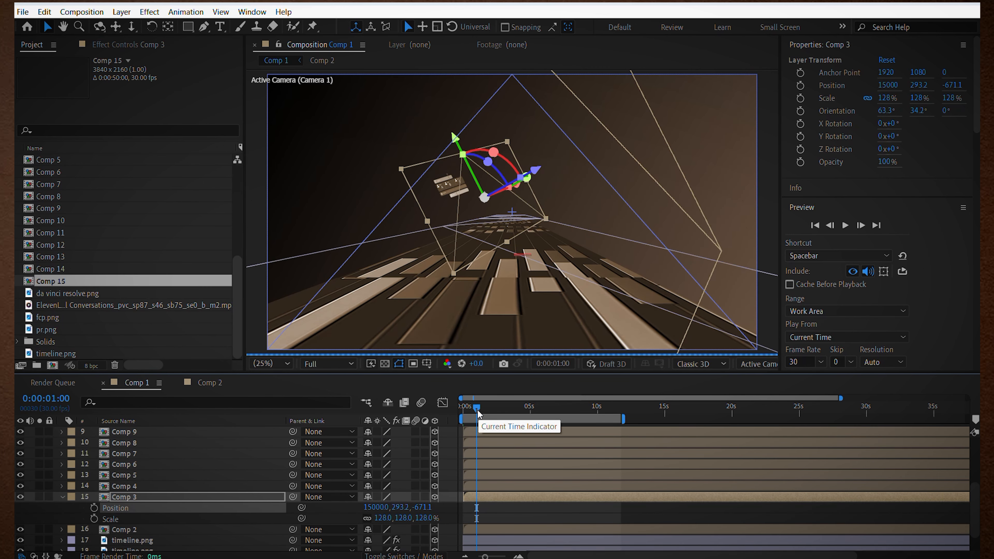
Place Comp 3 to the right of the timeline graphic, scale it to 359% and rotate it to 129.7°, 70.2°, 318.9°
{"action": "left_click_drag", "start_coordinate": [528, 197], "coordinate": [661, 219]}
{"action": "left_click_drag", "start_coordinate": [381, 517], "coordinate": [481, 333]}
{"action": "mouse_move", "coordinate": [620, 211]}
{"action": "left_mouse_down"}
{"action": "mouse_move", "coordinate": [607, 201]}
{"action": "mouse_move", "coordinate": [618, 196]}
{"action": "left_mouse_up"}
{"action": "left_click_drag", "start_coordinate": [631, 160], "coordinate": [647, 174]}
{"action": "left_click", "coordinate": [127, 501]}
{"action": "left_click_drag", "start_coordinate": [382, 518], "coordinate": [421, 517]}
{"action": "left_click_drag", "start_coordinate": [623, 237], "coordinate": [639, 249]}
{"action": "left_click_drag", "start_coordinate": [653, 223], "coordinate": [616, 214]}
{"action": "left_click", "coordinate": [192, 497]}
{"action": "left_click_drag", "start_coordinate": [381, 517], "coordinate": [419, 518]}
Preview the fly-over from the start and return to 0:00:00:23
{"action": "left_click_drag", "start_coordinate": [474, 408], "coordinate": [461, 408]}
{"action": "key", "text": "space"}
{"action": "key", "text": "space"}
{"action": "left_click", "coordinate": [474, 409]}
{"action": "left_click", "coordinate": [62, 497]}
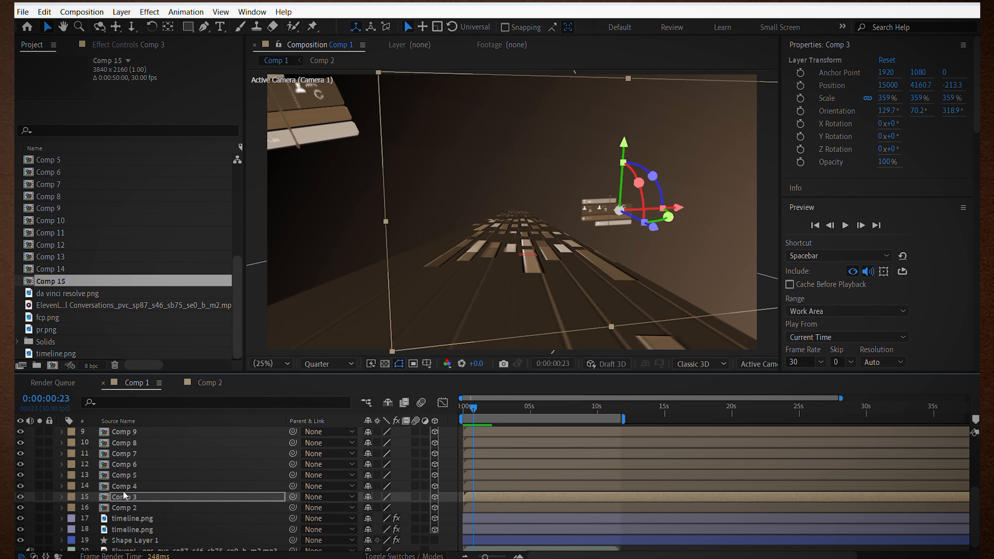
Set the Comp 4 layer's X position to 35000
{"action": "left_click", "coordinate": [125, 487]}
{"action": "key", "text": "p"}
{"action": "key", "text": "shift+s"}
{"action": "type", "text": "35000"}
{"action": "key", "text": "Return"}
Place Comp 4 to the left of the timeline graphic, scale it to 421% and rotate it to 63.3°, 71.6°, 20°
{"action": "left_click_drag", "start_coordinate": [507, 204], "coordinate": [467, 196]}
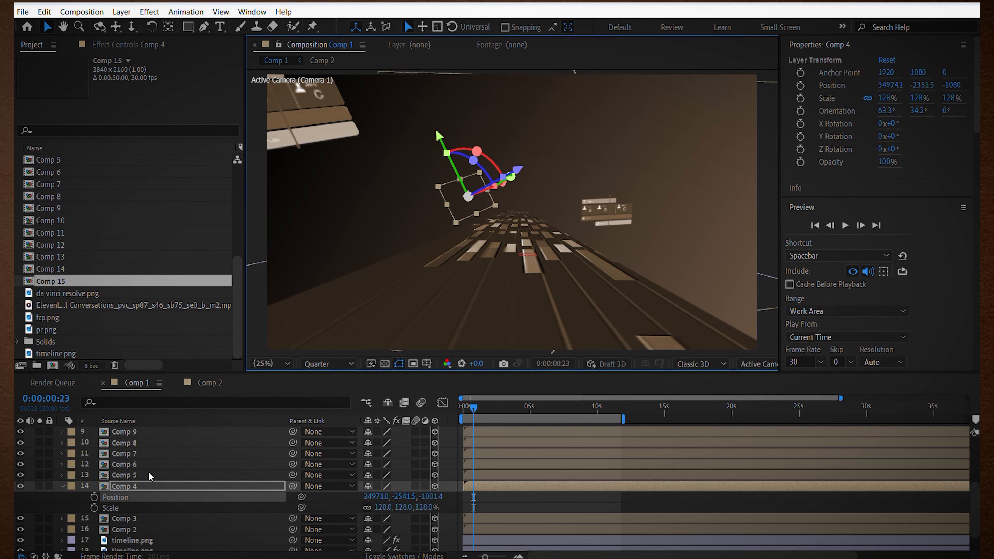
{"action": "left_click", "coordinate": [149, 485]}
{"action": "left_click_drag", "start_coordinate": [381, 507], "coordinate": [470, 505]}
{"action": "left_click_drag", "start_coordinate": [495, 196], "coordinate": [470, 181]}
{"action": "left_click_drag", "start_coordinate": [381, 507], "coordinate": [407, 508]}
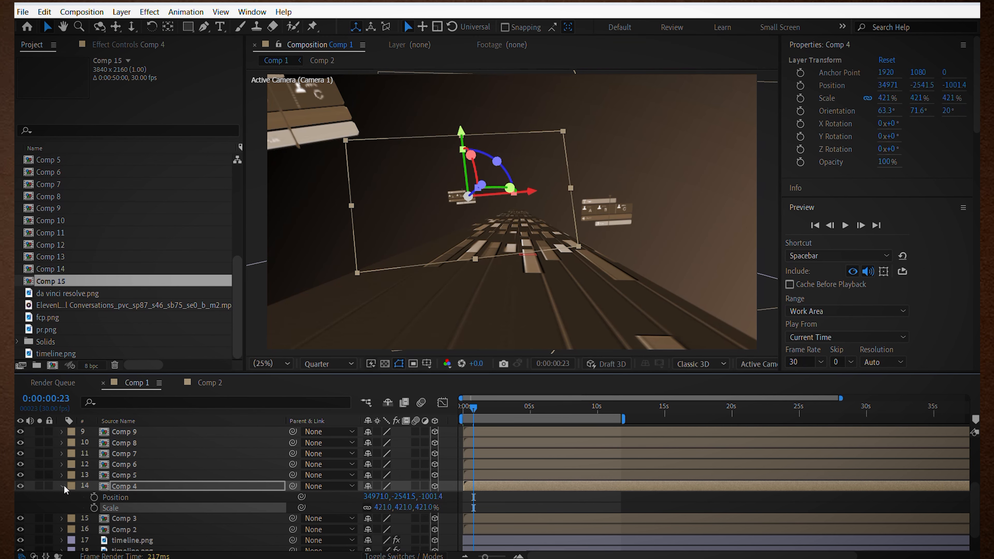
{"action": "left_click", "coordinate": [63, 486]}
Set the Comp 5 layer's X position to 20000
{"action": "left_click", "coordinate": [121, 477]}
{"action": "key", "text": "p"}
{"action": "key", "text": "shift+s"}
{"action": "left_click", "coordinate": [375, 485]}
{"action": "type", "text": "20000"}
{"action": "key", "text": "Return"}
Place Comp 5 to the right of the timeline graphic, scale it to 240% and rotate it to face the camera
{"action": "left_click_drag", "start_coordinate": [495, 200], "coordinate": [560, 204]}
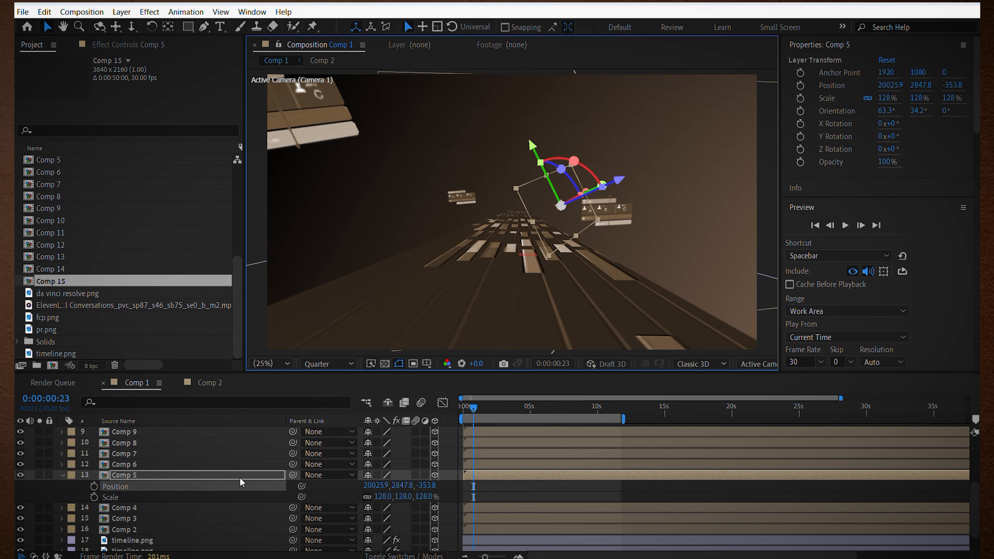
{"action": "left_click_drag", "start_coordinate": [381, 496], "coordinate": [428, 497]}
{"action": "left_click_drag", "start_coordinate": [611, 186], "coordinate": [591, 196]}
{"action": "mouse_move", "coordinate": [587, 171]}
{"action": "left_mouse_down"}
{"action": "mouse_move", "coordinate": [604, 207]}
{"action": "mouse_move", "coordinate": [593, 176]}
{"action": "left_mouse_up"}
{"action": "left_click", "coordinate": [63, 475]}
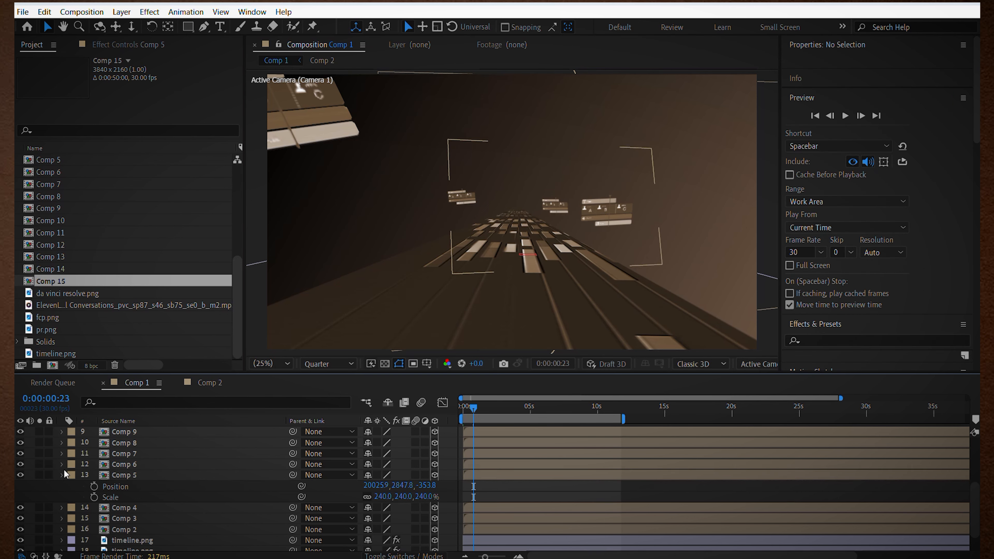
Set the Comp 6 layer's X position to 35000
{"action": "left_click", "coordinate": [121, 464]}
{"action": "key", "text": "p"}
{"action": "key", "text": "shift+s"}
{"action": "left_click", "coordinate": [374, 474]}
{"action": "type", "text": "35000"}
{"action": "key", "text": "Return"}
Scale Comp 6 to 170% and rotate it toward the camera
{"action": "left_click_drag", "start_coordinate": [382, 486], "coordinate": [415, 486]}
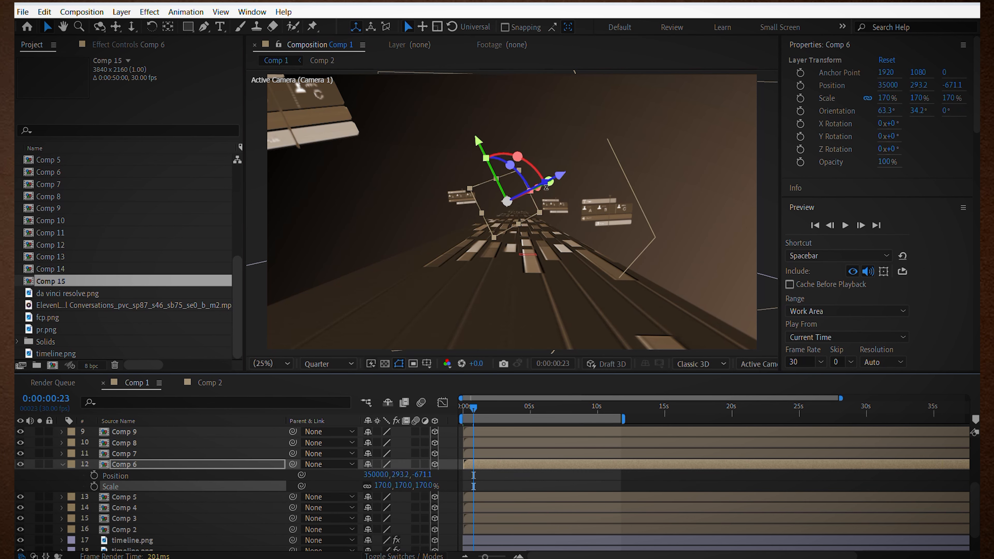
{"action": "left_click_drag", "start_coordinate": [546, 184], "coordinate": [538, 196]}
{"action": "left_click", "coordinate": [505, 474]}
{"action": "left_click", "coordinate": [63, 464]}
Set the Comp 7 layer's X position to 40000 at 0:00:04:00
{"action": "left_click", "coordinate": [121, 454]}
{"action": "key", "text": "p"}
{"action": "key", "text": "shift+s"}
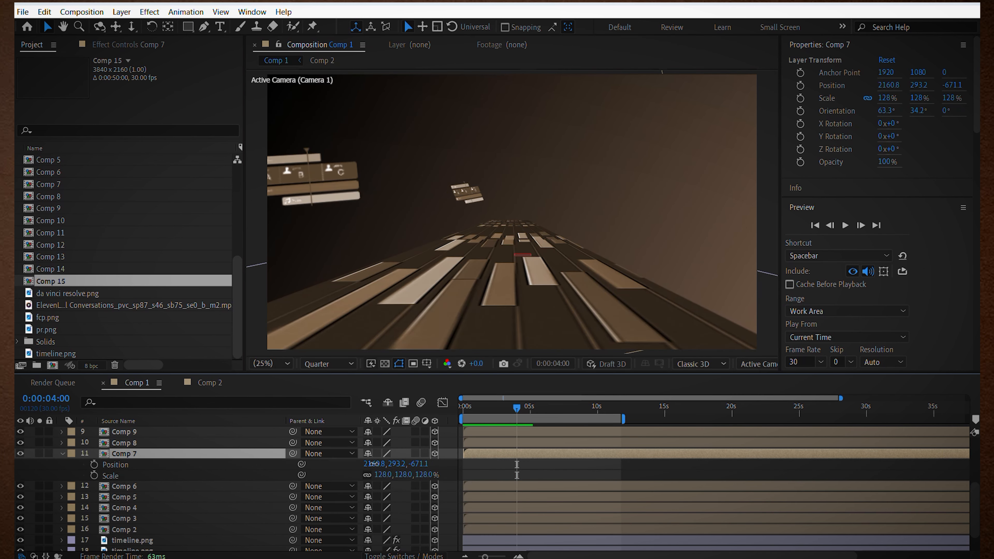
{"action": "left_click", "coordinate": [374, 464]}
{"action": "type", "text": "40000"}
{"action": "key", "text": "Return"}
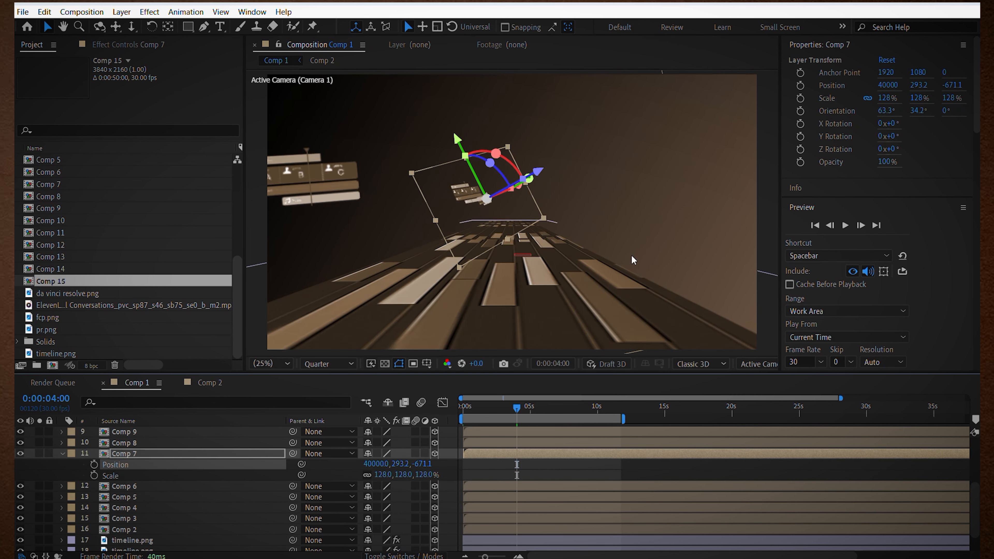
Place Comp 7 to the right of the timeline graphic, scale it to 252% and rotate it to about 280°, 61°, 169°
{"action": "left_click_drag", "start_coordinate": [488, 198], "coordinate": [603, 212]}
{"action": "left_click_drag", "start_coordinate": [382, 475], "coordinate": [430, 474]}
{"action": "left_click_drag", "start_coordinate": [602, 178], "coordinate": [613, 210]}
{"action": "mouse_move", "coordinate": [636, 208]}
{"action": "left_mouse_down"}
{"action": "mouse_move", "coordinate": [646, 205]}
{"action": "mouse_move", "coordinate": [638, 193]}
{"action": "left_mouse_up"}
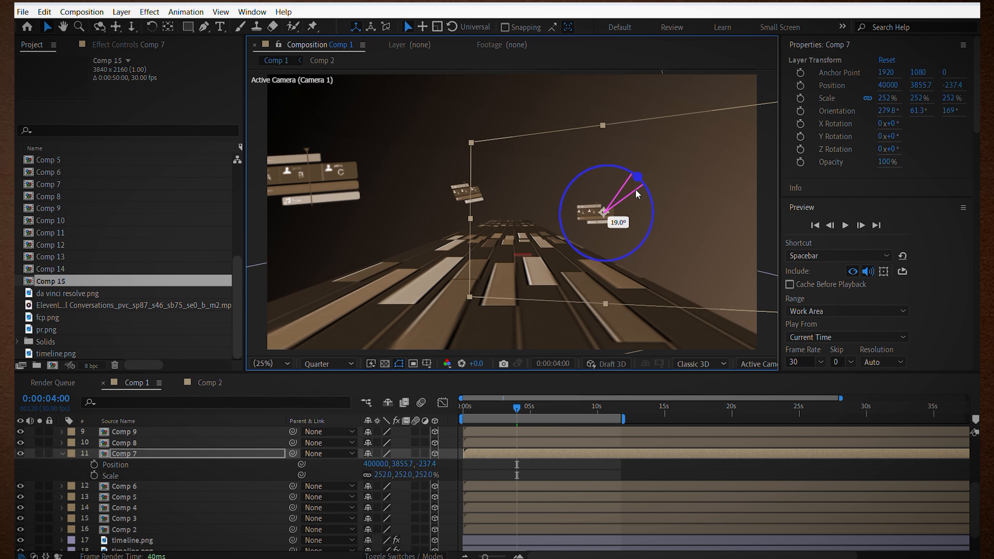
{"action": "left_click", "coordinate": [62, 453]}
Set the Comp 8 layer's X position to 20000
{"action": "left_click", "coordinate": [157, 444]}
{"action": "key", "text": "p"}
{"action": "key", "text": "shift+s"}
{"action": "left_click", "coordinate": [374, 453]}
{"action": "type", "text": "200"}
{"action": "type", "text": "00"}
{"action": "key", "text": "Return"}
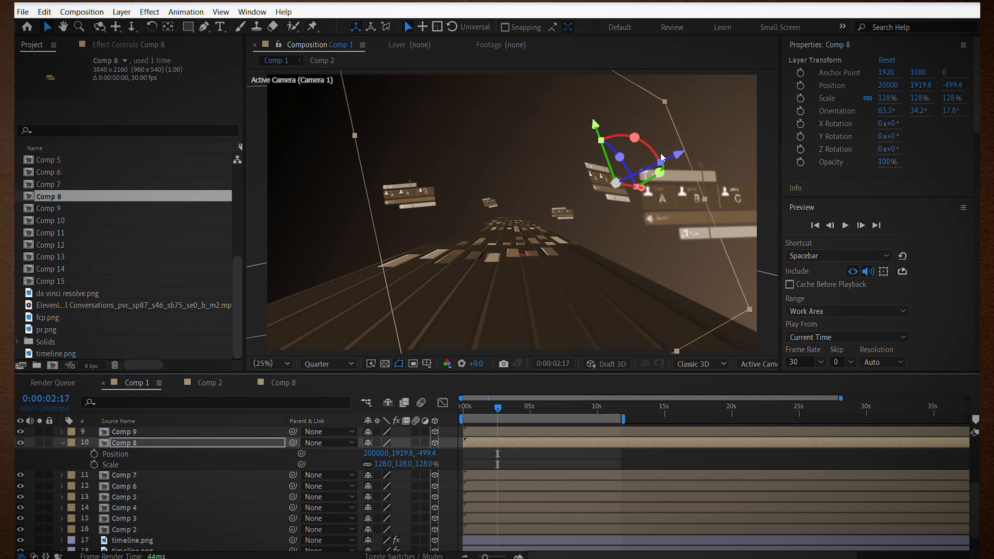
Rotate Comp 8 toward the camera, shift it along the X axis and check the result in a preview
{"action": "left_click_drag", "start_coordinate": [659, 172], "coordinate": [628, 181]}
{"action": "left_click_drag", "start_coordinate": [642, 148], "coordinate": [623, 182]}
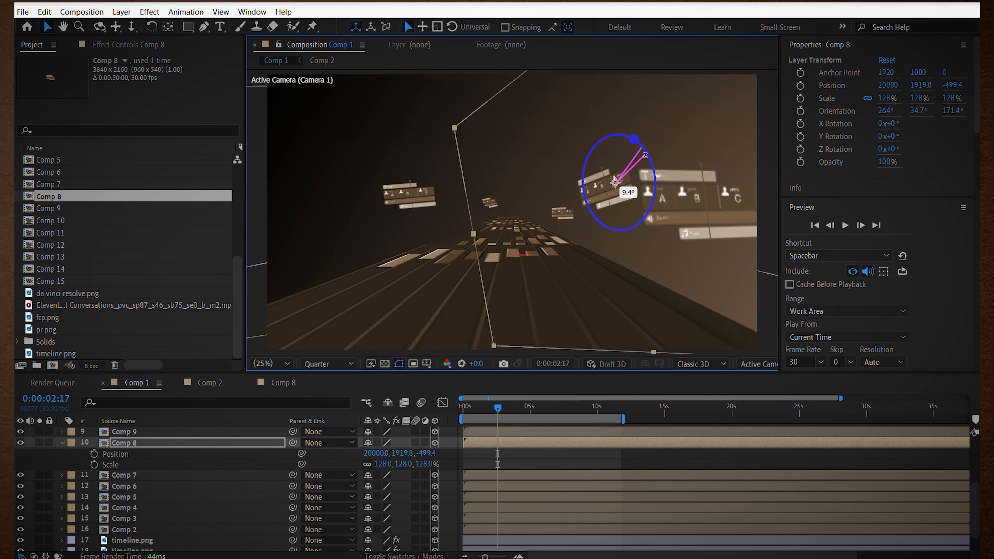
{"action": "left_click_drag", "start_coordinate": [375, 453], "coordinate": [692, 326]}
{"action": "key", "text": "space"}
{"action": "left_click_drag", "start_coordinate": [497, 408], "coordinate": [471, 408]}
{"action": "left_click", "coordinate": [62, 443]}
Move Comp 9 to about 5244, 296, -339 beside the timeline graphic and set its Z orientation to 11°
{"action": "scroll", "coordinate": [150, 454], "scroll_direction": "up", "scroll_amount": 1}
{"action": "left_click", "coordinate": [150, 465]}
{"action": "key", "text": "p"}
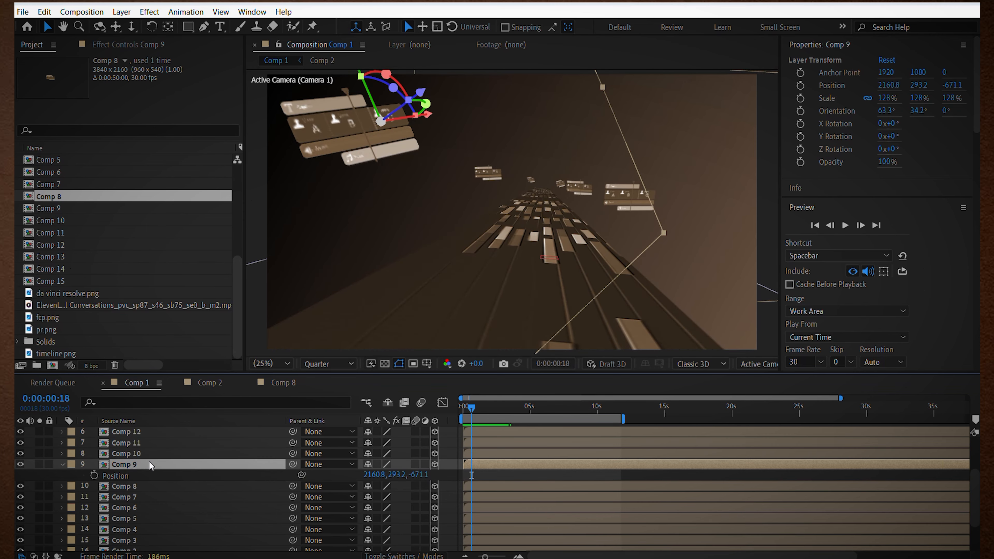
{"action": "key", "text": "shift+s"}
{"action": "left_click_drag", "start_coordinate": [374, 474], "coordinate": [594, 431]}
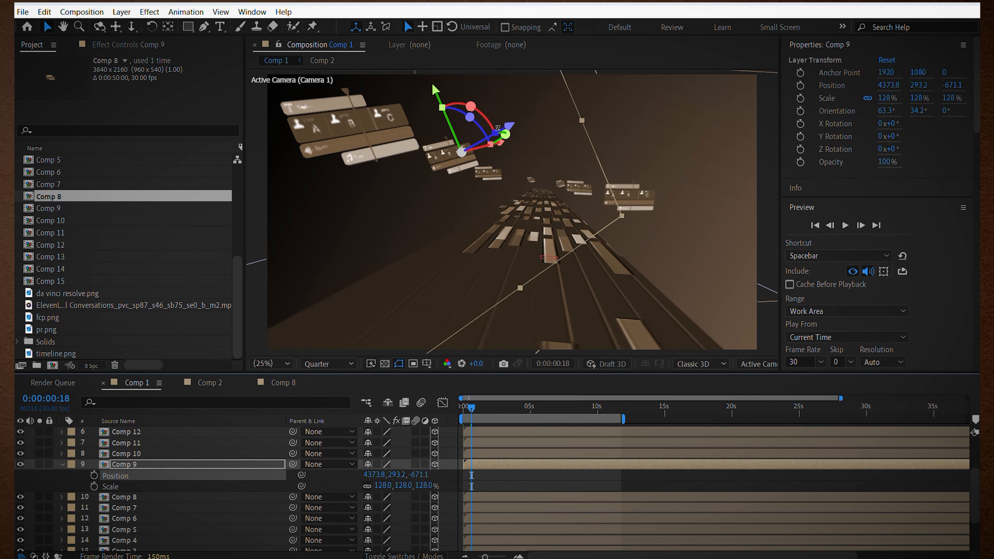
{"action": "left_click_drag", "start_coordinate": [471, 118], "coordinate": [459, 193]}
Play the animation from the beginning, then go to 0:00:05:21
{"action": "left_click_drag", "start_coordinate": [471, 408], "coordinate": [462, 408]}
{"action": "key", "text": "space"}
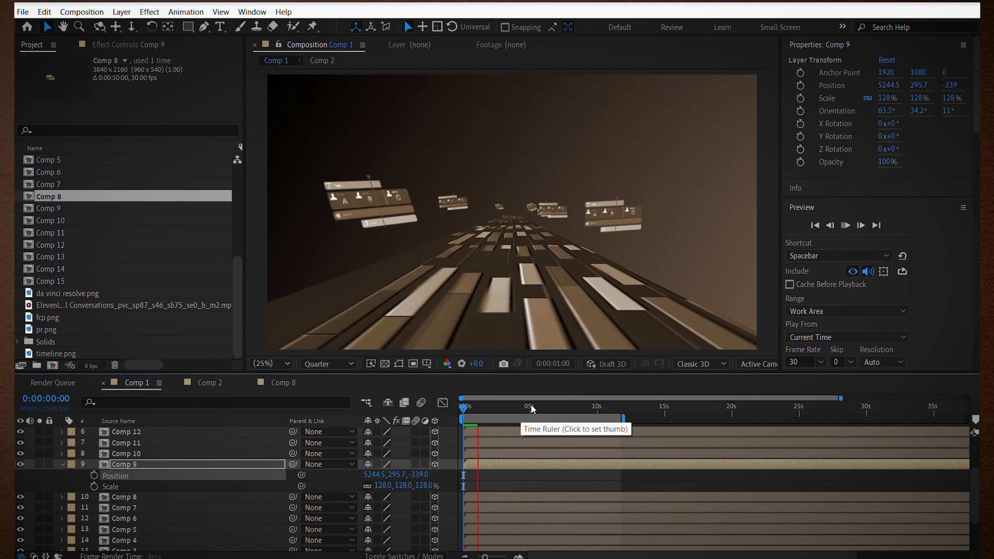
{"action": "left_click", "coordinate": [539, 407]}
{"action": "left_click", "coordinate": [63, 464]}
Set the Comp 10 layer's X position to 40000
{"action": "left_click", "coordinate": [131, 455]}
{"action": "key", "text": "p"}
{"action": "key", "text": "shift+s"}
{"action": "left_click", "coordinate": [367, 464]}
{"action": "type", "text": "4000"}
{"action": "key", "text": "Return"}
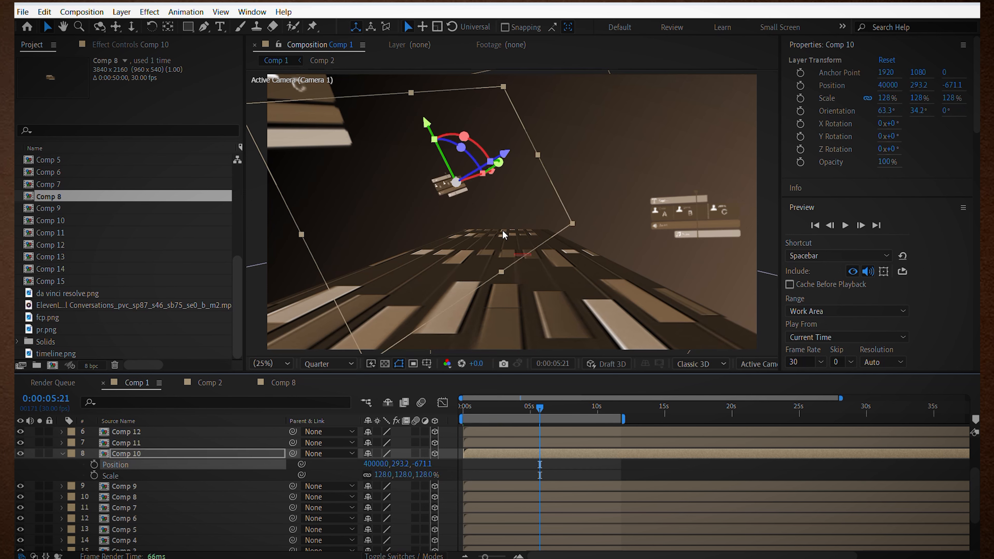
Place Comp 10 to the left of the timeline graphic, enlarge it and rotate it toward the camera
{"action": "left_click_drag", "start_coordinate": [464, 155], "coordinate": [448, 186]}
{"action": "left_click_drag", "start_coordinate": [382, 474], "coordinate": [442, 475]}
{"action": "left_click_drag", "start_coordinate": [492, 170], "coordinate": [464, 175]}
{"action": "left_click_drag", "start_coordinate": [448, 186], "coordinate": [410, 189]}
{"action": "left_click", "coordinate": [63, 454]}
Set the Comp 11 layer's X position to 10000, then lower and rotate it beside the timeline graphic
{"action": "scroll", "coordinate": [133, 509], "scroll_direction": "up", "scroll_amount": 3}
{"action": "left_click", "coordinate": [133, 507]}
{"action": "key", "text": "p"}
{"action": "key", "text": "shift+s"}
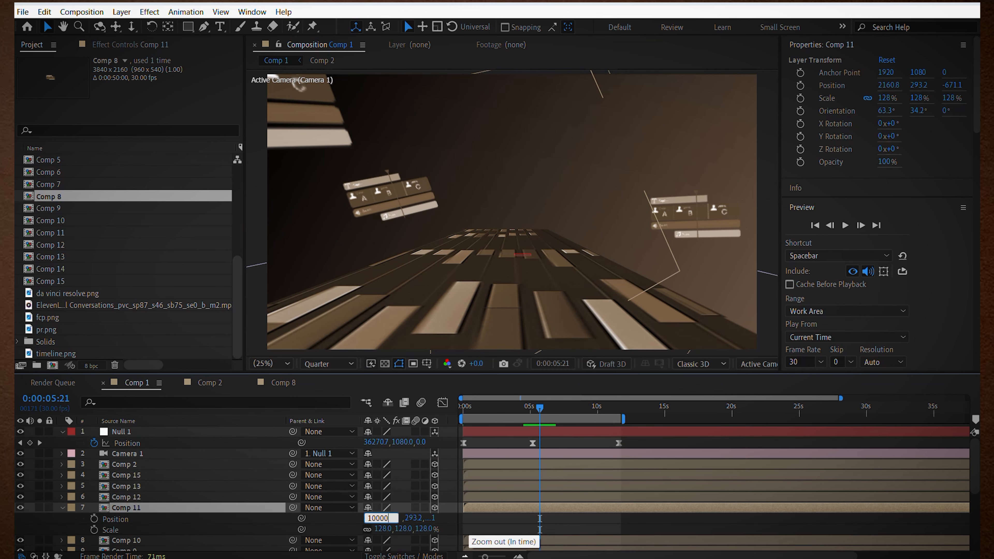
{"action": "key", "text": "Return"}
{"action": "left_click_drag", "start_coordinate": [540, 408], "coordinate": [475, 407]}
{"action": "left_click_drag", "start_coordinate": [548, 80], "coordinate": [599, 184]}
{"action": "mouse_move", "coordinate": [686, 233]}
{"action": "left_mouse_down"}
{"action": "mouse_move", "coordinate": [763, 216]}
{"action": "mouse_move", "coordinate": [733, 226]}
{"action": "mouse_move", "coordinate": [716, 218]}
{"action": "mouse_move", "coordinate": [695, 231]}
{"action": "left_mouse_up"}
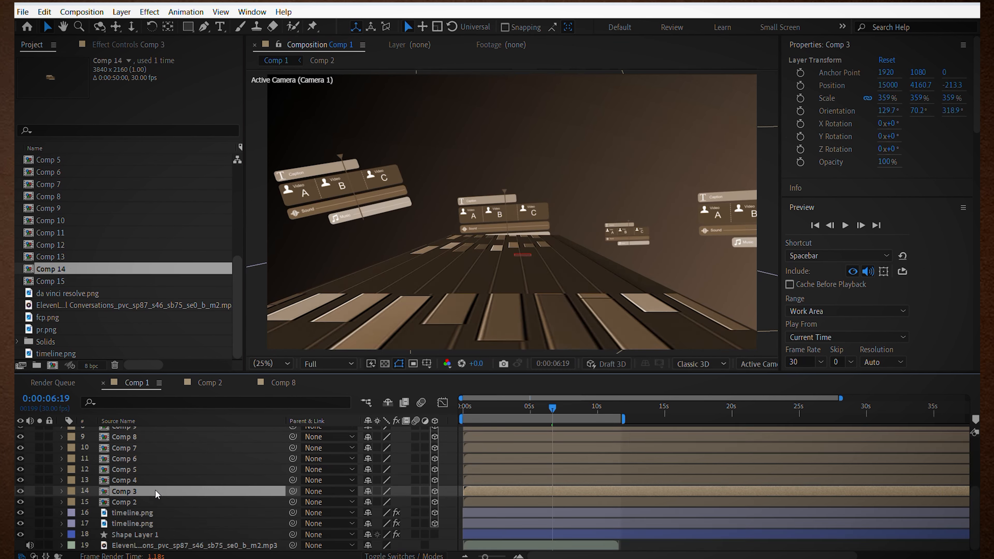
Open Comp 3 and replace its 1.png layer with 2.png
{"action": "double_click", "coordinate": [155, 492]}
{"action": "scroll", "coordinate": [63, 208], "scroll_direction": "up", "scroll_amount": 5}
{"action": "left_click", "coordinate": [51, 173]}
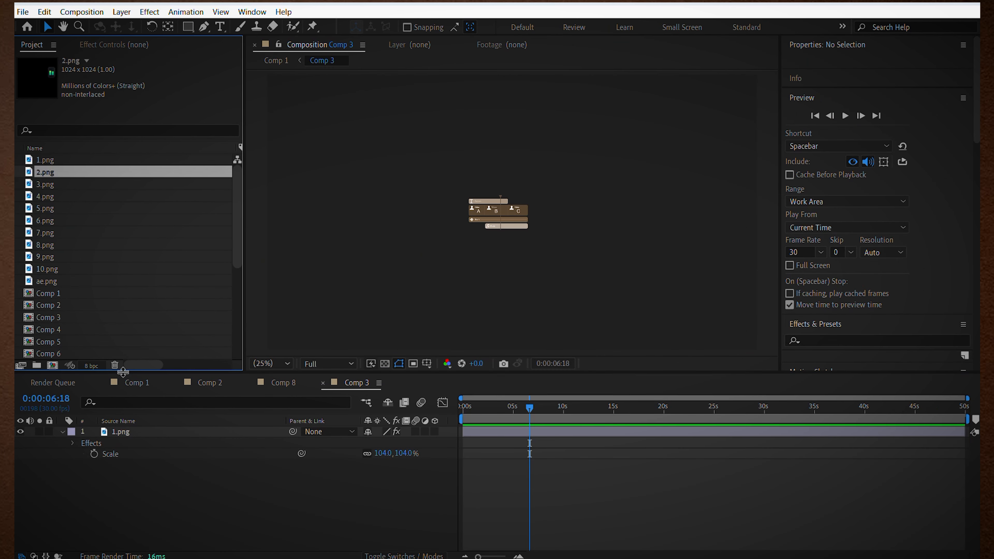
{"action": "left_click", "coordinate": [153, 431]}
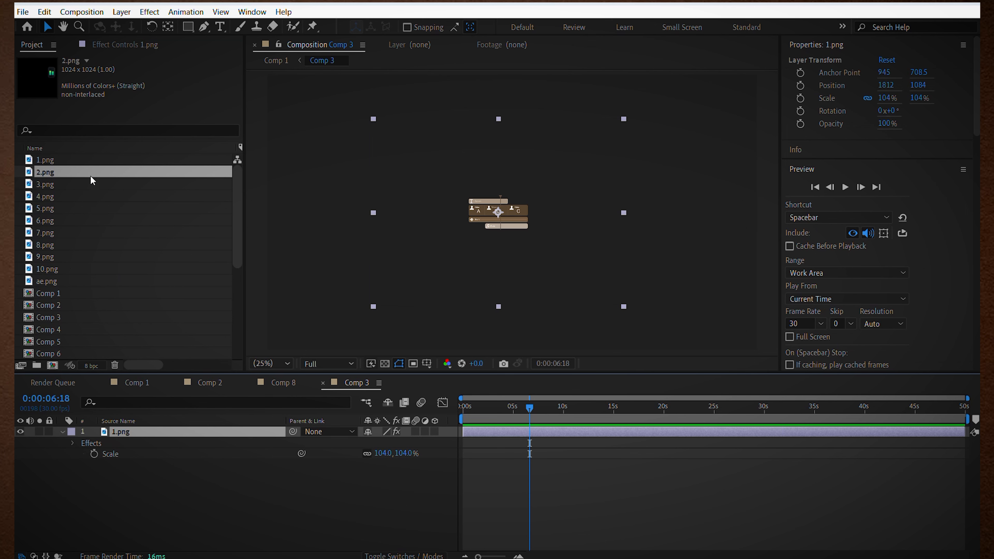
{"action": "left_click_drag", "start_coordinate": [91, 177], "coordinate": [150, 383]}
{"action": "left_click_drag", "start_coordinate": [161, 439], "coordinate": [164, 441]}
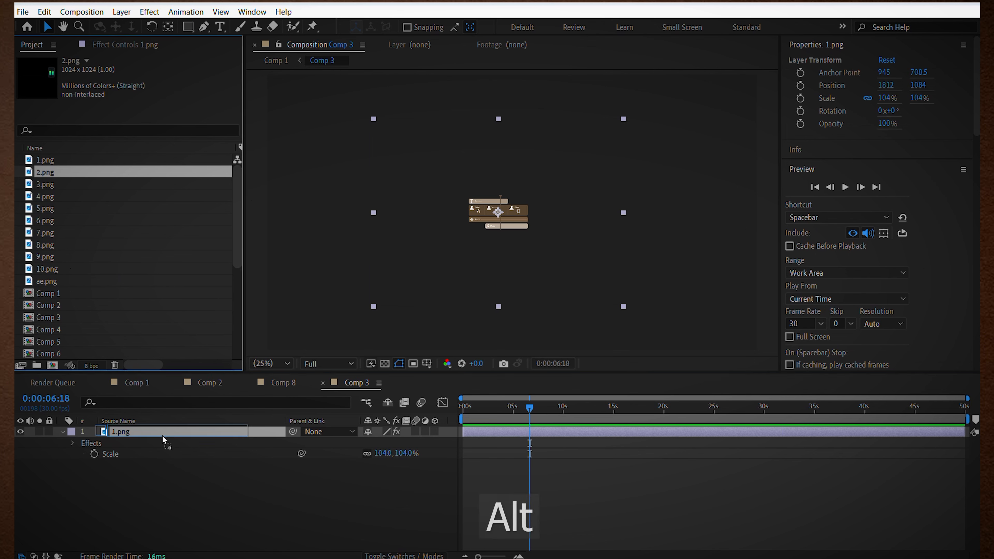
Scale 2.png in Comp 3 to 200% and move it to position 1196, 1312
{"action": "left_click_drag", "start_coordinate": [375, 443], "coordinate": [421, 444]}
{"action": "left_click_drag", "start_coordinate": [569, 202], "coordinate": [492, 213]}
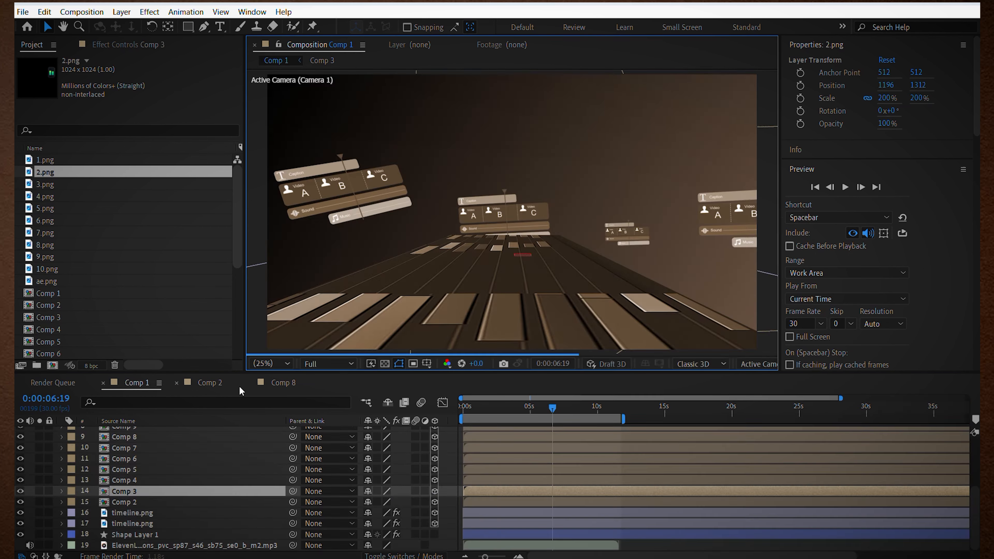
Replace the 1.png layer in another clip composition with a different numbered image
{"action": "left_click_drag", "start_coordinate": [45, 256], "coordinate": [160, 440]}
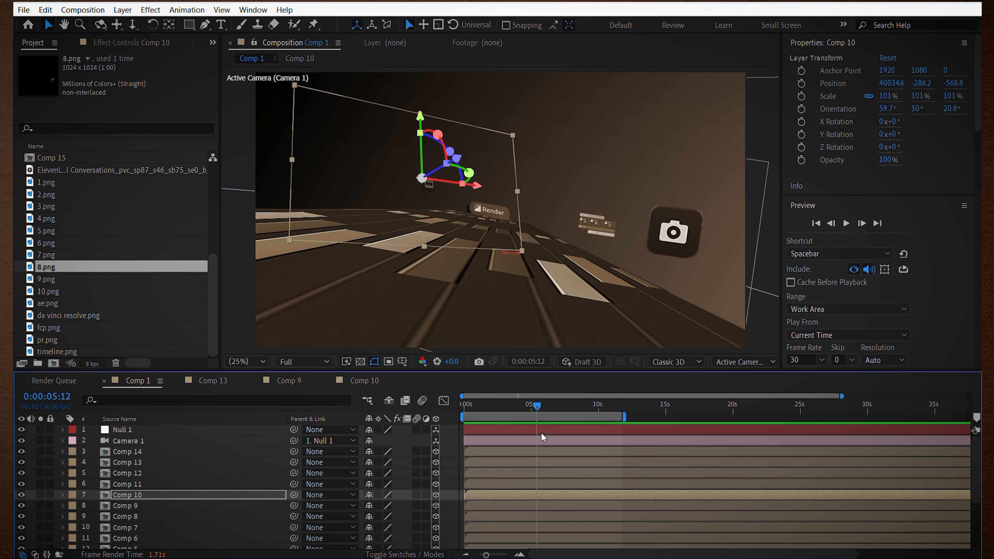
Create a 3840 x 2160, 30 fps, 50-second composition and add ae.png, da vinci resolve.png, fcp.png and pr.png to it
{"action": "key", "text": "ctrl+n"}
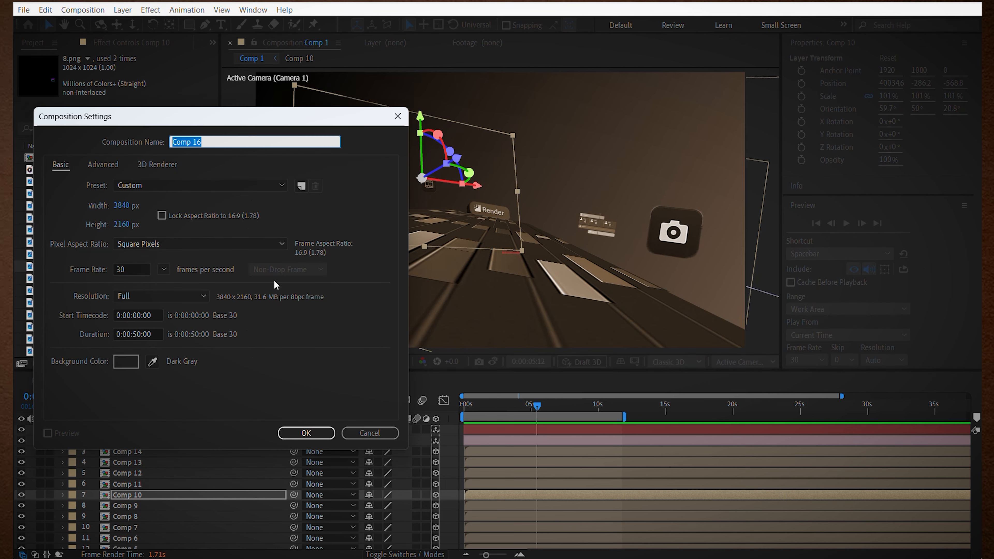
{"action": "left_click", "coordinate": [303, 433]}
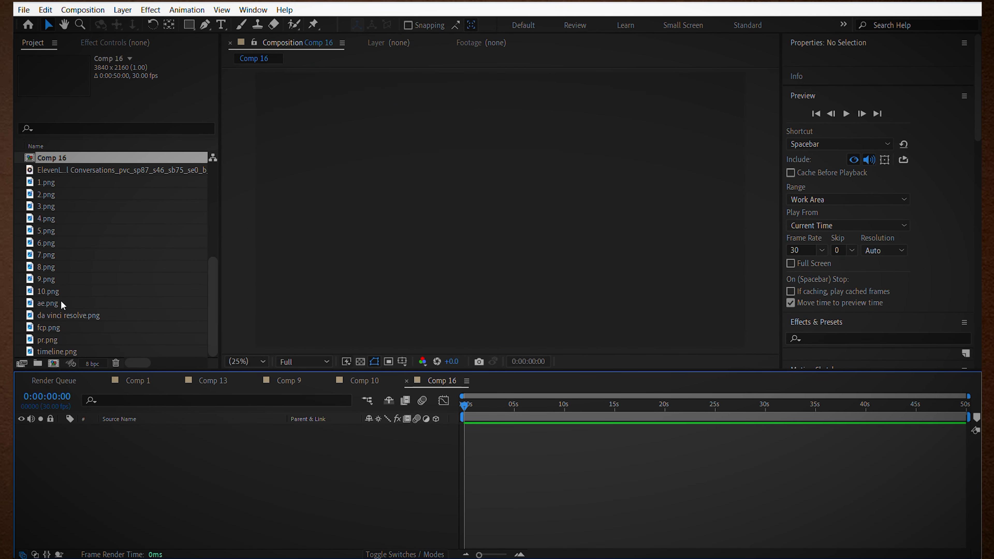
{"action": "left_click", "coordinate": [48, 303]}
{"action": "left_click", "coordinate": [61, 338], "text": "shift"}
{"action": "left_click_drag", "start_coordinate": [61, 338], "coordinate": [385, 233]}
Add the voice-over audio below the logo layers, trim its start to 0:00:04:00 and shift it to the composition start
{"action": "left_click_drag", "start_coordinate": [114, 169], "coordinate": [503, 482]}
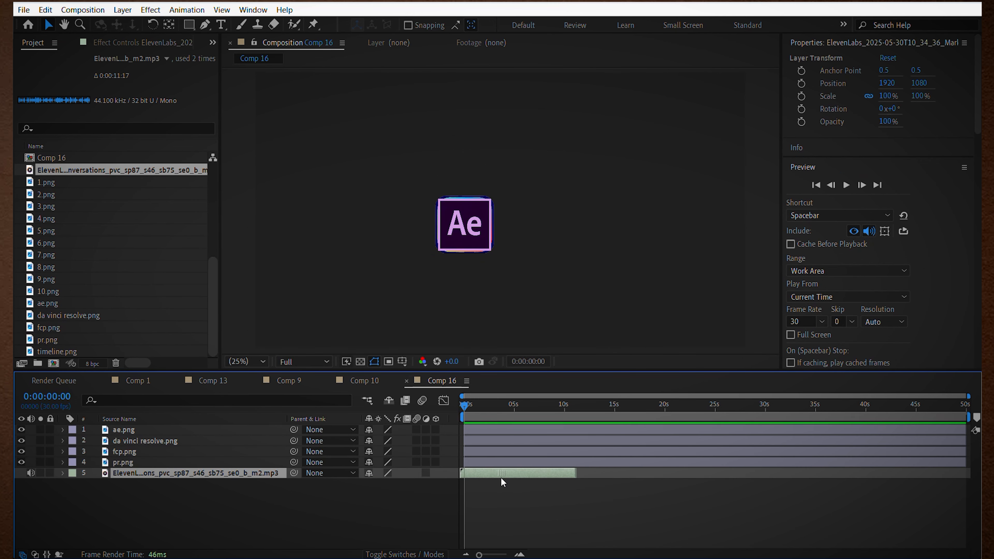
{"action": "left_click", "coordinate": [504, 403]}
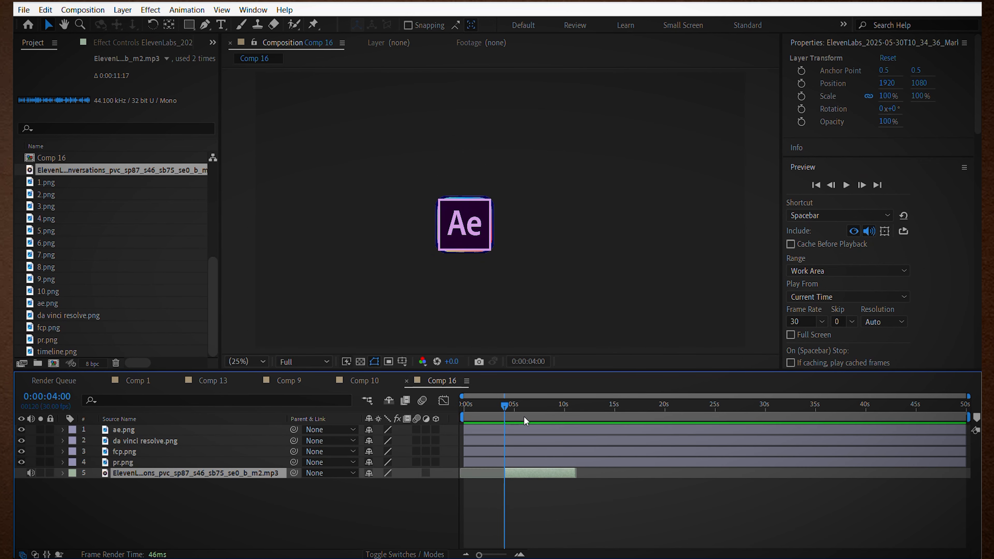
{"action": "left_click_drag", "start_coordinate": [541, 470], "coordinate": [501, 471]}
Show the Title/Action Safe overlay, leave only the pr.png logo visible and move it to position 1924, 1072
{"action": "left_click", "coordinate": [403, 362]}
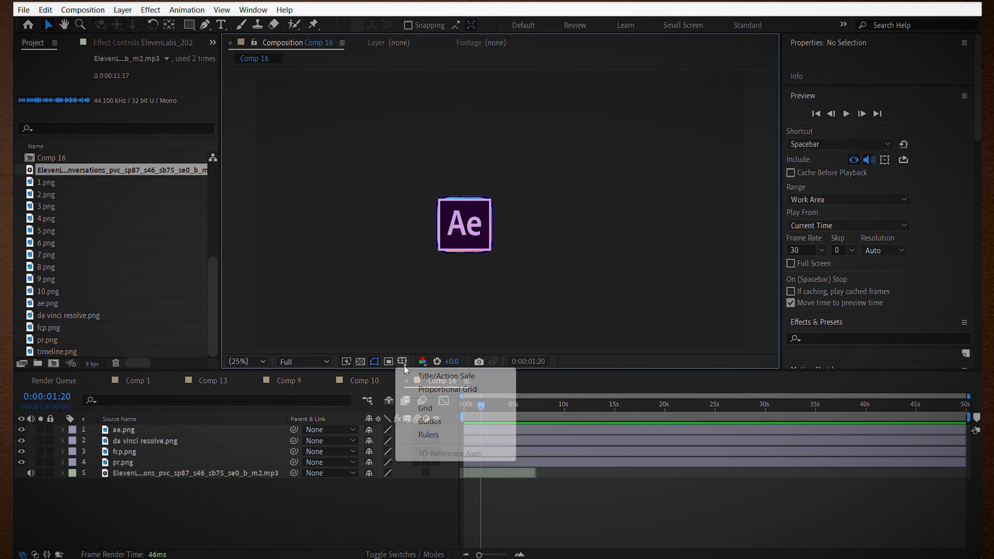
{"action": "left_click", "coordinate": [429, 377]}
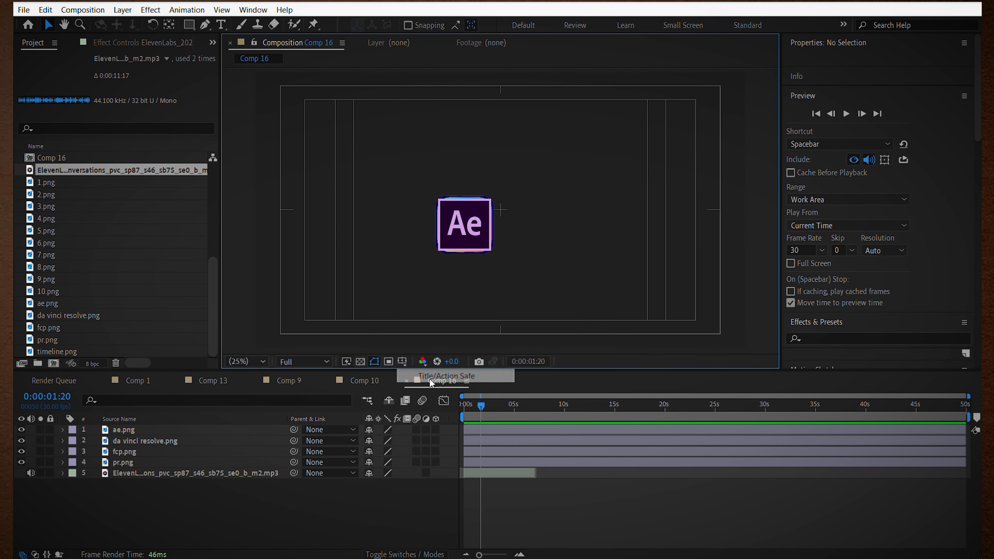
{"action": "left_click", "coordinate": [463, 252]}
{"action": "left_click", "coordinate": [149, 462], "text": "shift"}
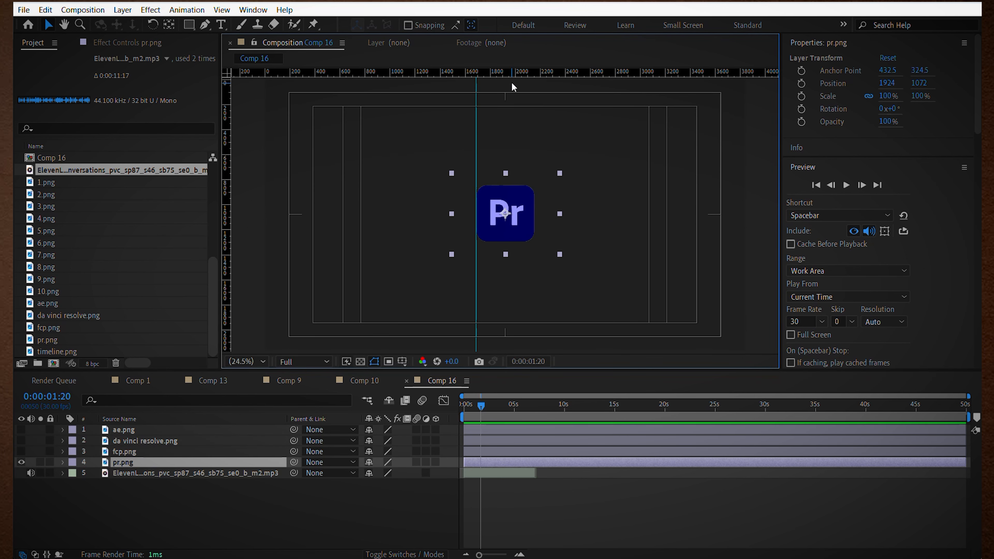
Place ruler guides along the edges of the pr.png logo to frame it
{"action": "left_click_drag", "start_coordinate": [514, 74], "coordinate": [523, 185]}
{"action": "left_click_drag", "start_coordinate": [227, 216], "coordinate": [514, 217]}
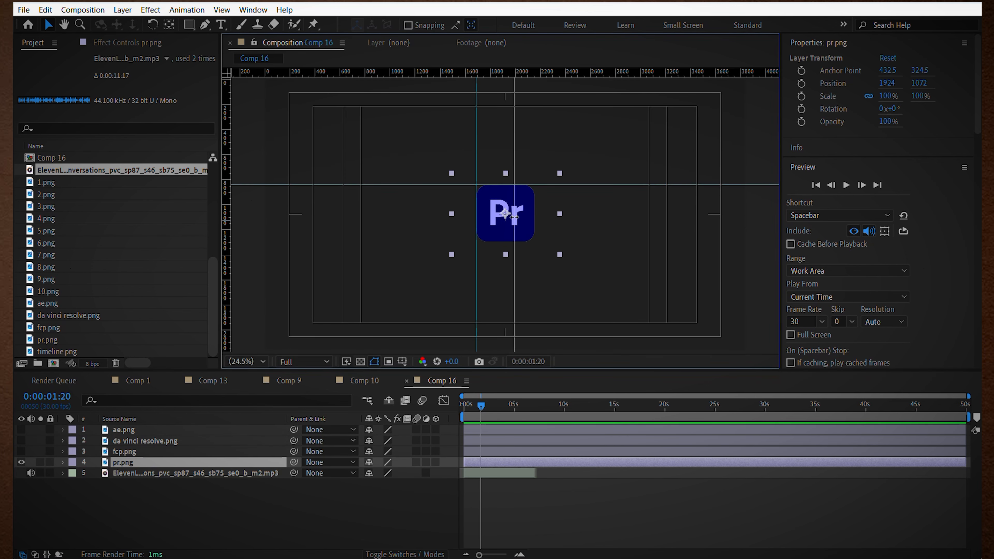
{"action": "left_click_drag", "start_coordinate": [521, 73], "coordinate": [513, 243]}
{"action": "left_click", "coordinate": [483, 458]}
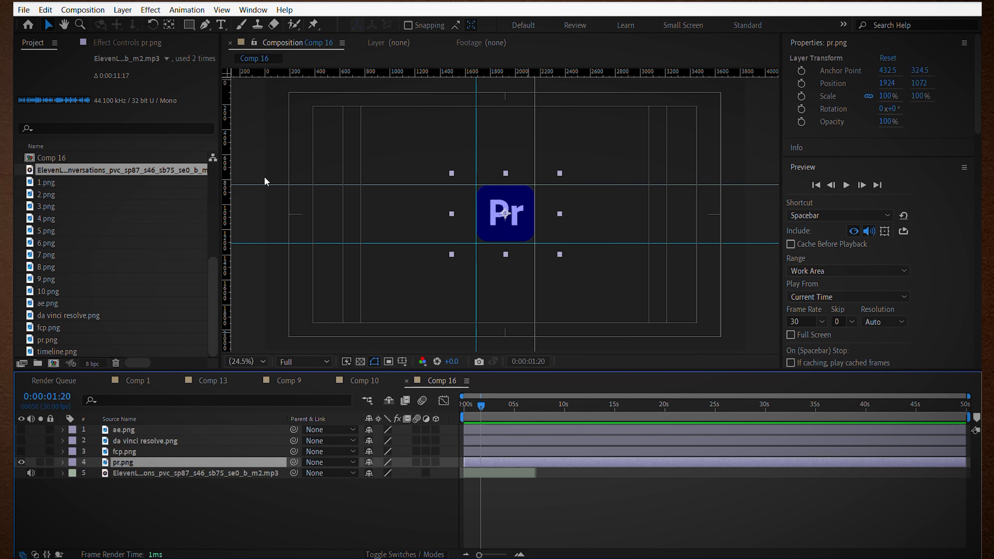
Draw a straight vertical line with the Pen tool from the frame's top edge to the top of the pr.png logo
{"action": "left_click", "coordinate": [205, 25]}
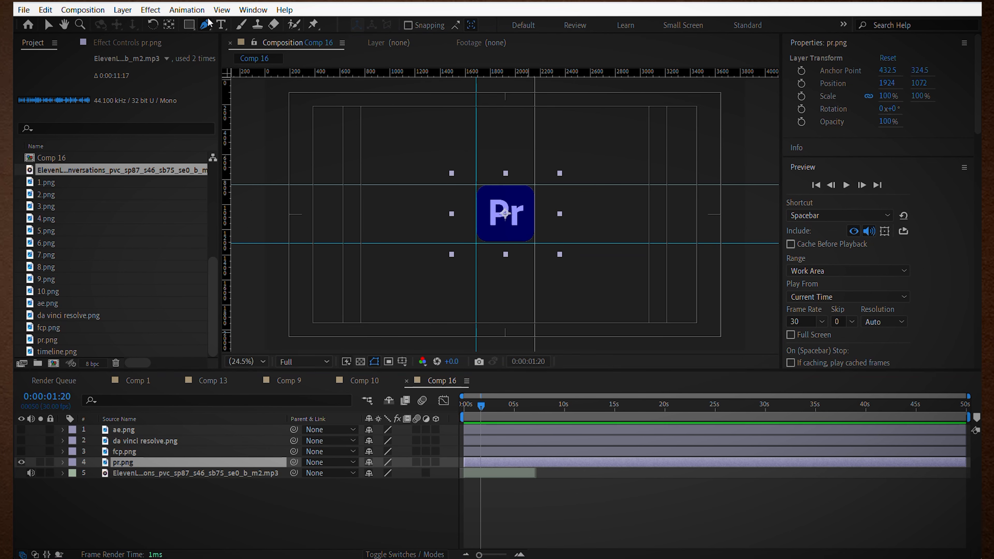
{"action": "key", "text": "F2"}
{"action": "left_click", "coordinate": [512, 78]}
{"action": "left_click", "coordinate": [511, 187]}
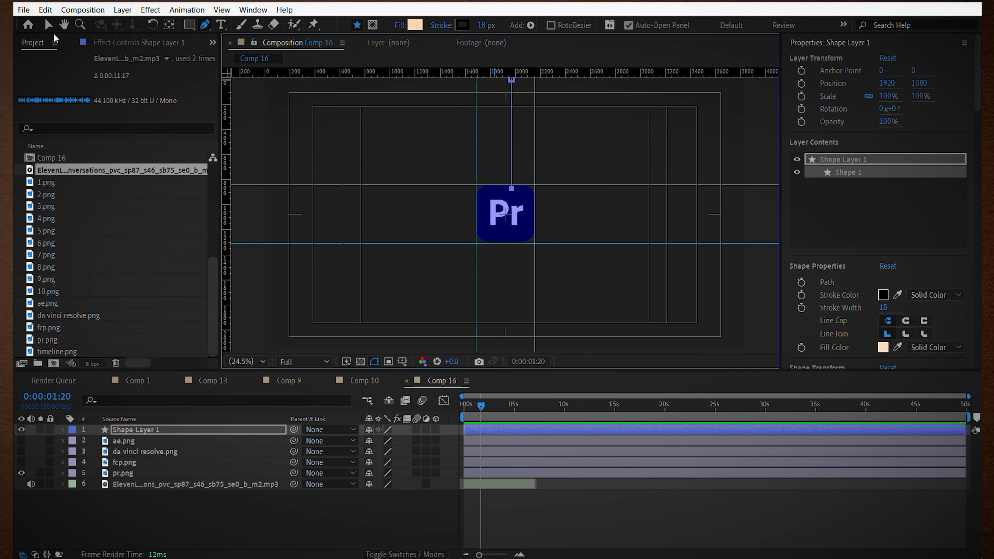
Move the line's anchor point to its upper end and shift the line to position 1913.4, -36.2 above the logo's centre
{"action": "left_click", "coordinate": [48, 25]}
{"action": "left_click", "coordinate": [136, 431]}
{"action": "left_click", "coordinate": [137, 421]}
{"action": "left_click", "coordinate": [175, 25]}
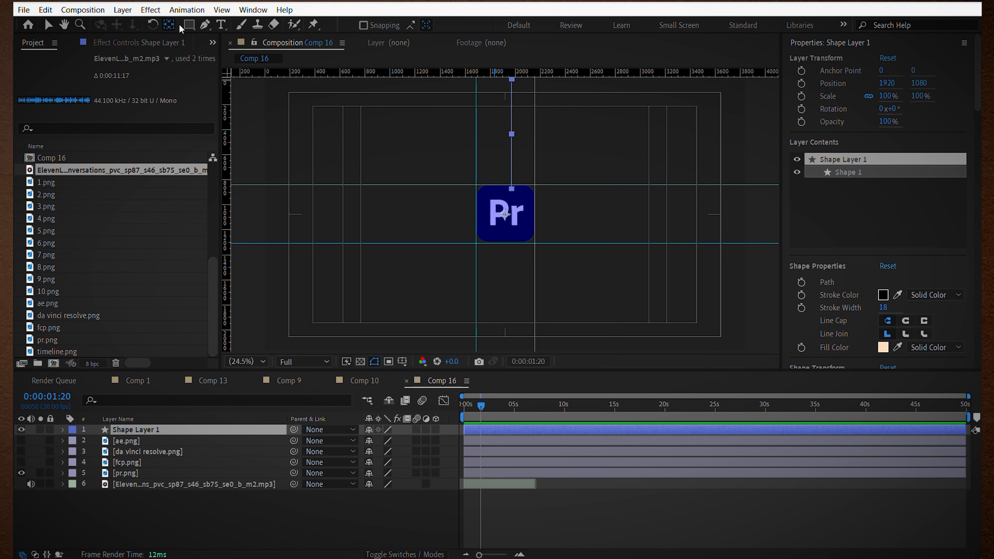
{"action": "left_click_drag", "start_coordinate": [505, 214], "coordinate": [518, 114]}
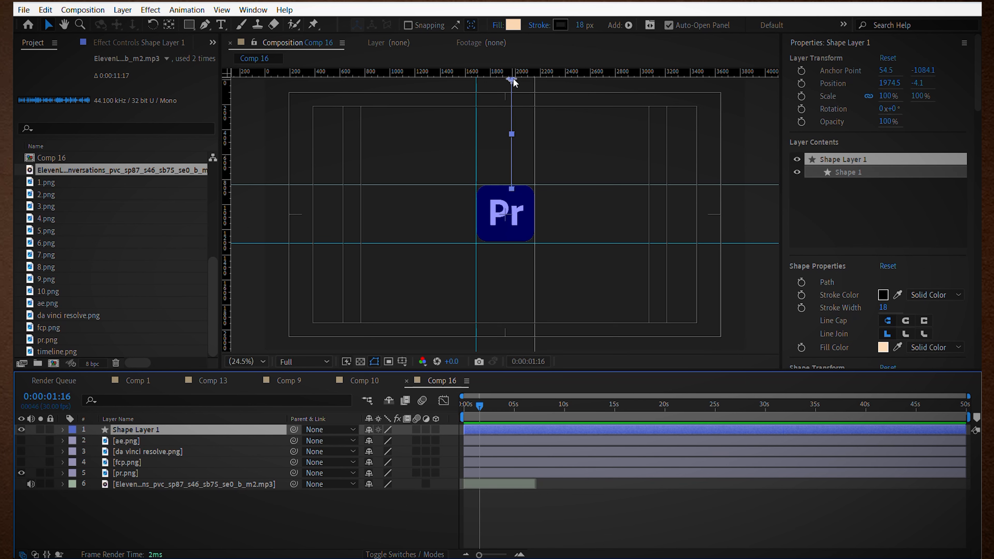
{"action": "left_click_drag", "start_coordinate": [510, 82], "coordinate": [508, 78]}
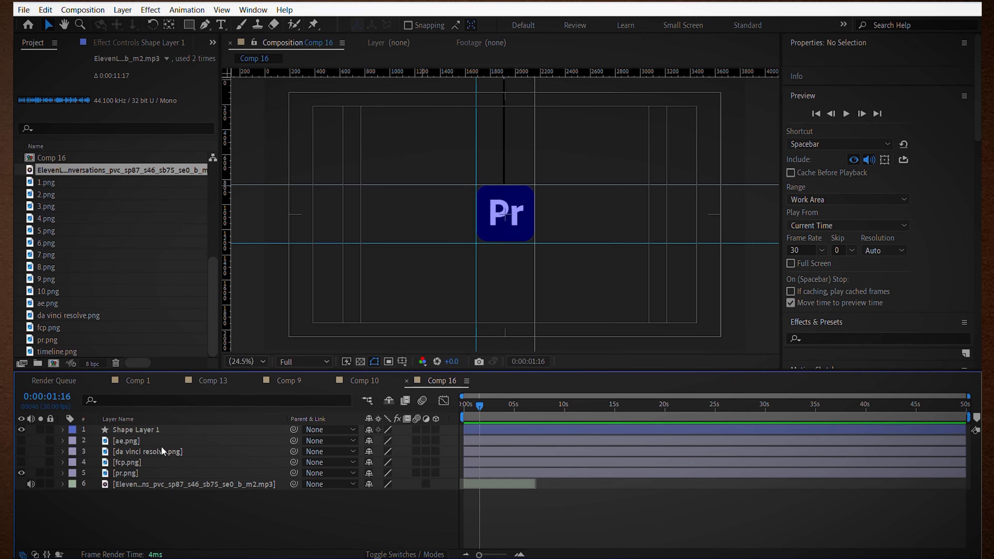
Place Shape Layer 1 directly above pr.png and keyframe its rotation from 92° at 0:00:00:00 to 0° where the line hangs vertically
{"action": "left_click_drag", "start_coordinate": [159, 429], "coordinate": [159, 467]}
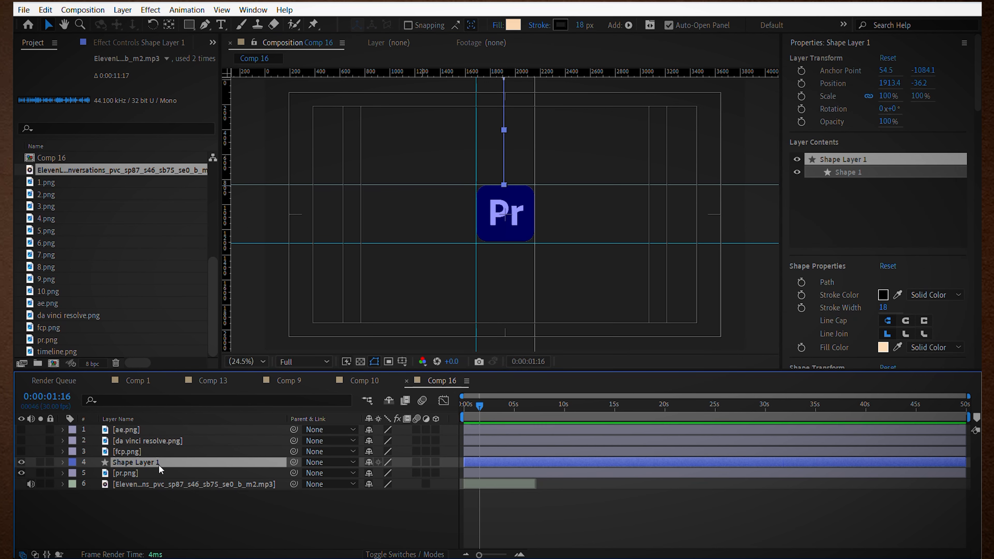
{"action": "key", "text": "r"}
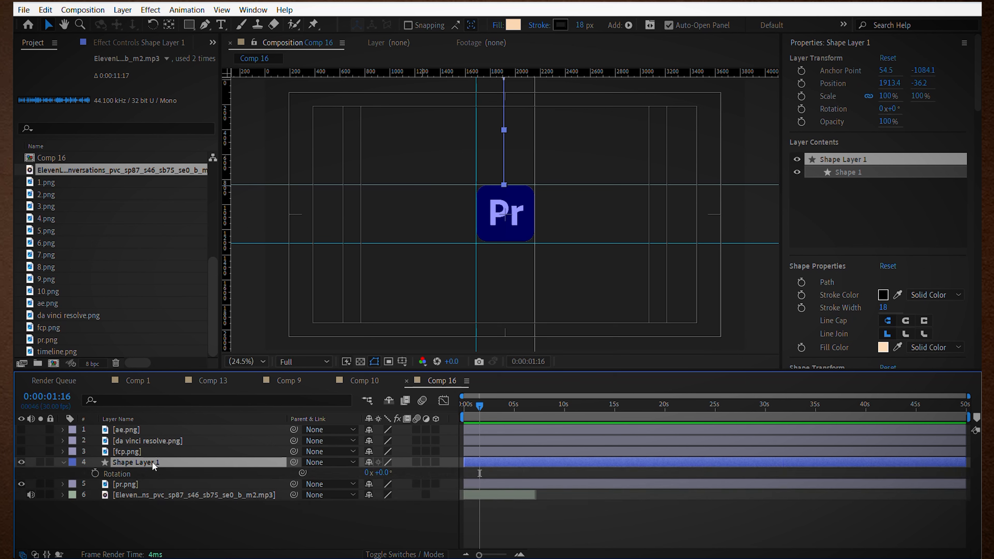
{"action": "left_click", "coordinate": [95, 473]}
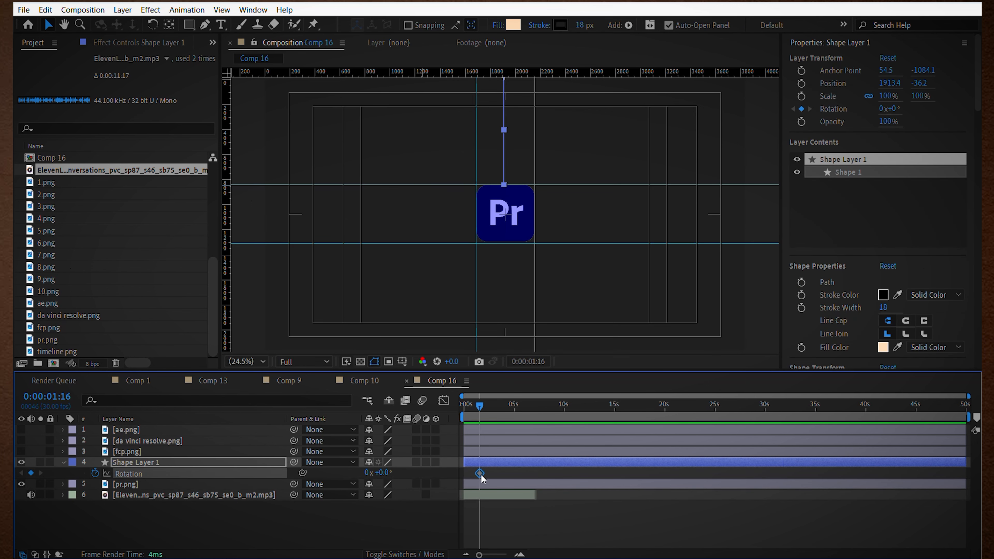
{"action": "left_click_drag", "start_coordinate": [481, 476], "coordinate": [480, 477]}
{"action": "left_click_drag", "start_coordinate": [381, 473], "coordinate": [440, 470]}
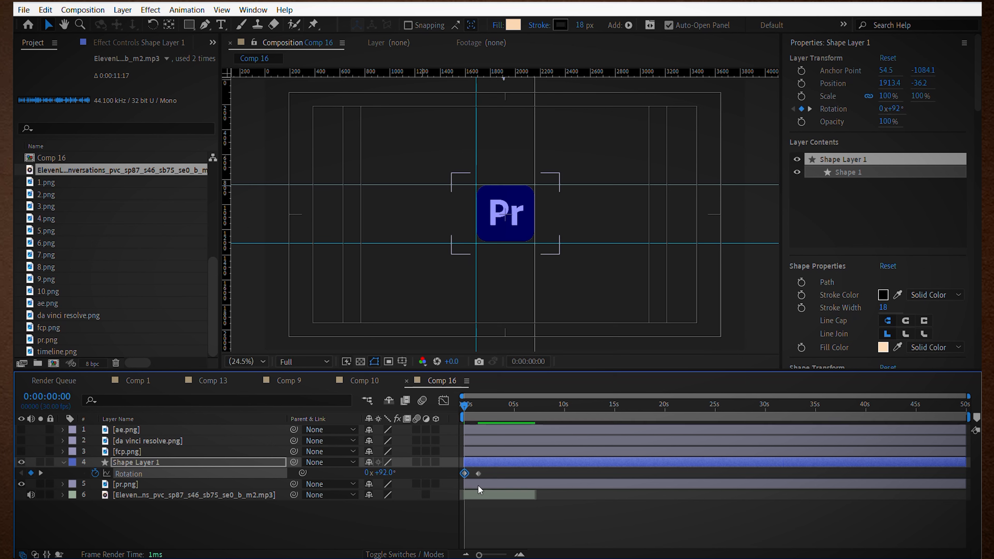
Add a -92° rotation keyframe at 0:00:03:01 on Shape Layer 1 and apply Easy Ease to the rotation keyframes
{"action": "left_click_drag", "start_coordinate": [487, 469], "coordinate": [460, 477]}
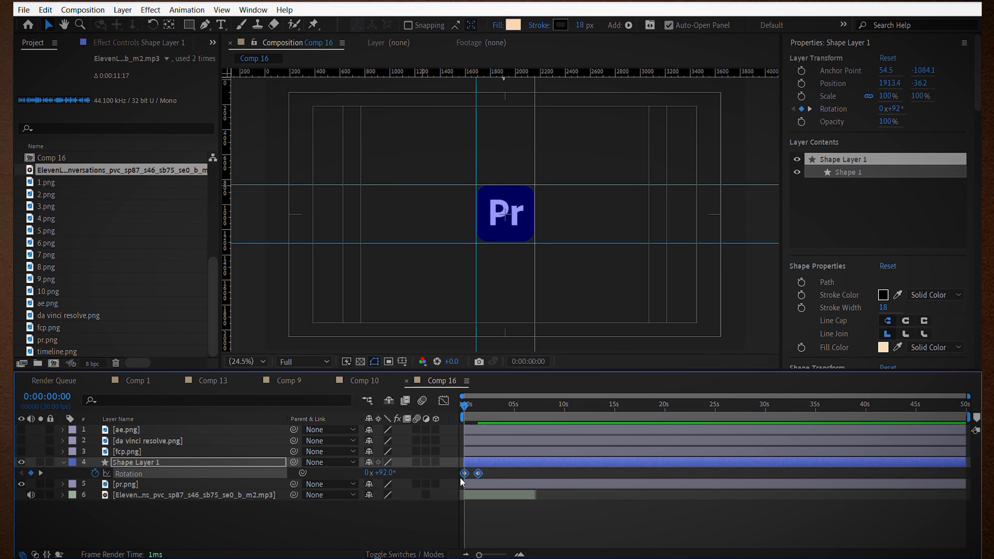
{"action": "left_click_drag", "start_coordinate": [489, 406], "coordinate": [492, 405]}
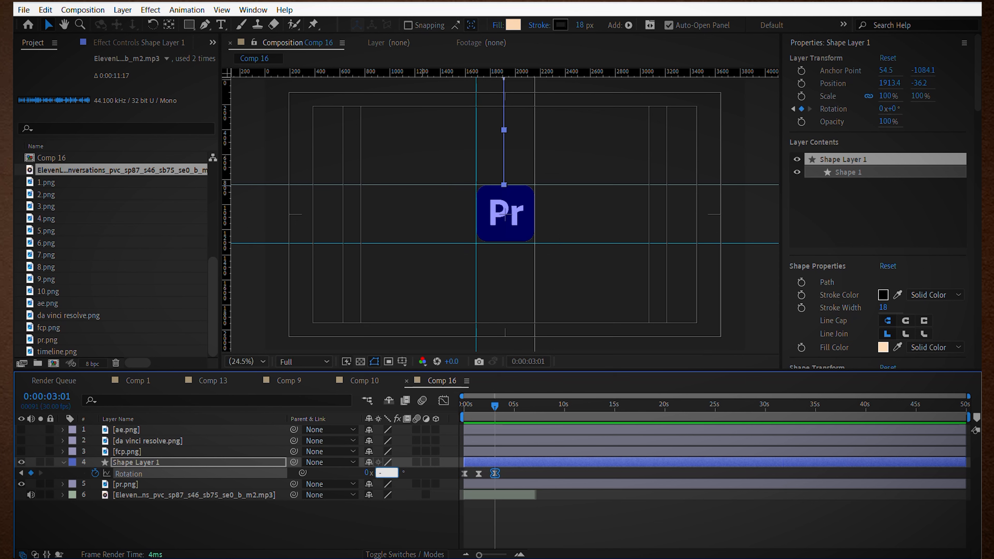
{"action": "key", "text": "Return"}
{"action": "left_click_drag", "start_coordinate": [508, 468], "coordinate": [457, 478]}
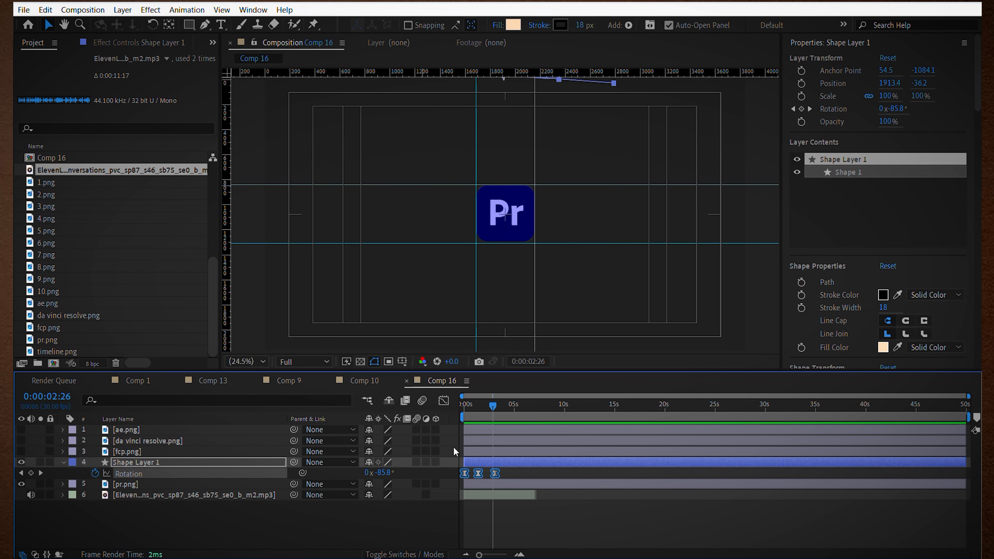
Reshape the rotation speed graph into one smooth curve that peaks at the middle keyframe, and preview the swing
{"action": "left_click", "coordinate": [443, 400]}
{"action": "left_click_drag", "start_coordinate": [479, 554], "coordinate": [494, 555]}
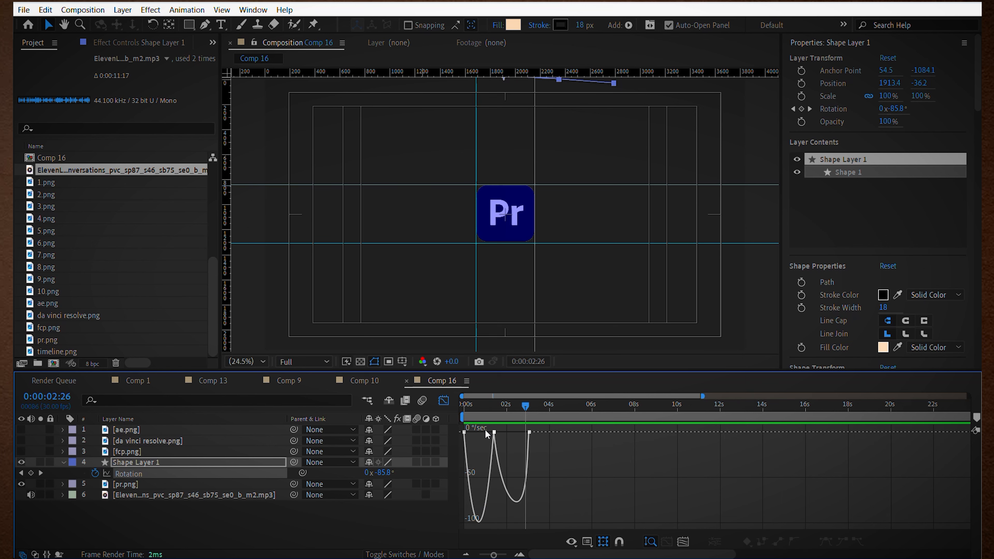
{"action": "right_click", "coordinate": [494, 432]}
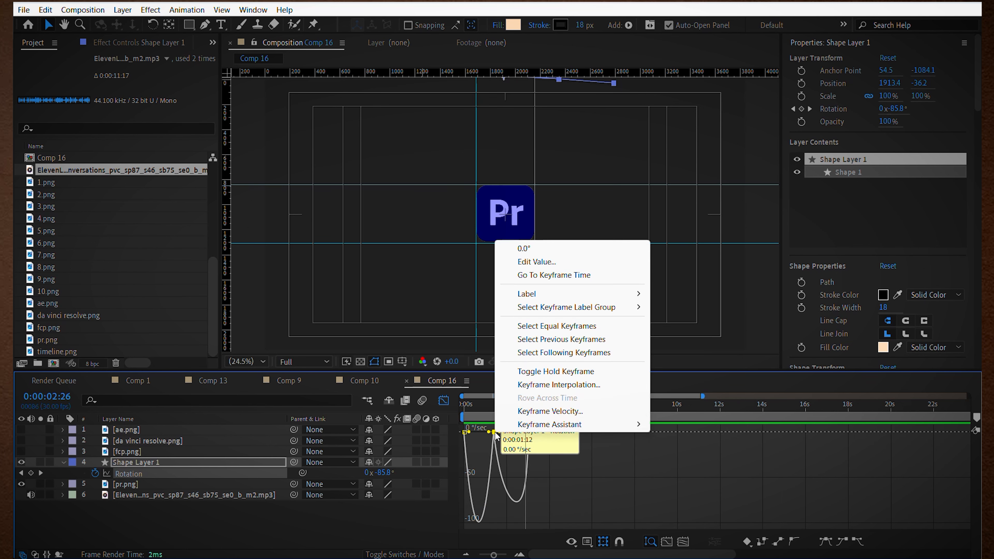
{"action": "left_click", "coordinate": [550, 411]}
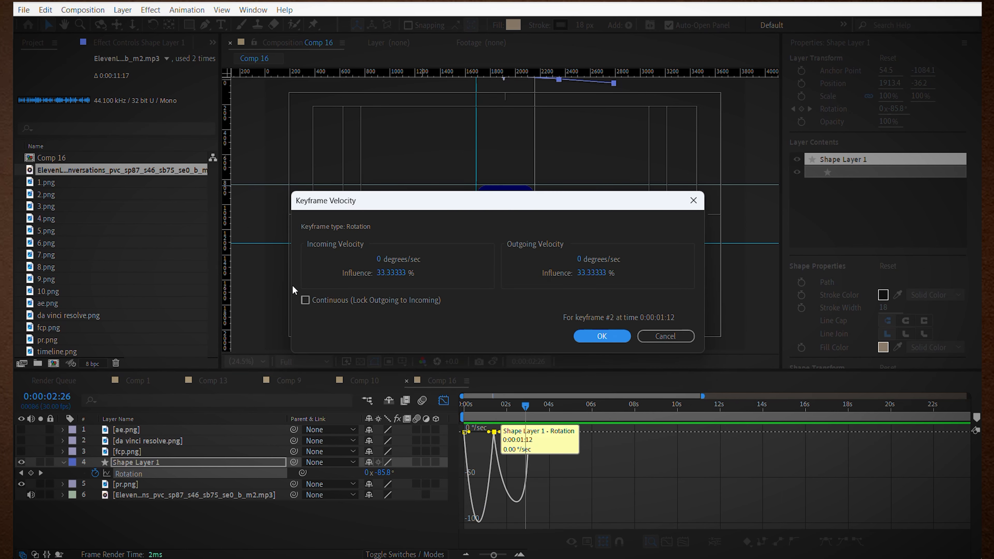
{"action": "left_click", "coordinate": [602, 336]}
{"action": "left_click_drag", "start_coordinate": [494, 432], "coordinate": [508, 523]}
{"action": "key", "text": "space"}
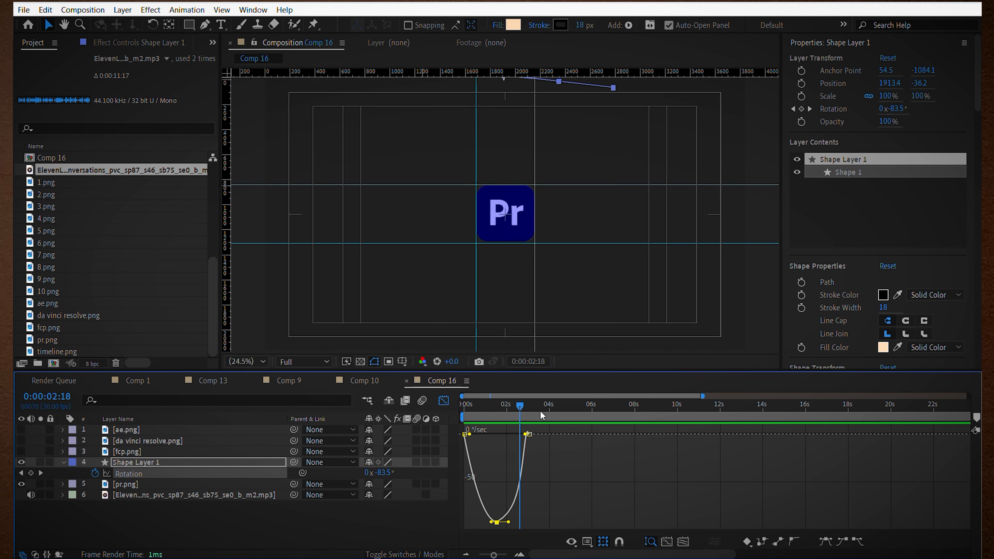
{"action": "left_click", "coordinate": [444, 400]}
Apply CC Bend It to Shape Layer 1, with Start at 1911.8, -26.5 and End at 220.5, 2031.6
{"action": "left_click", "coordinate": [491, 463]}
{"action": "key", "text": "ctrl+space"}
{"action": "type", "text": "ben"}
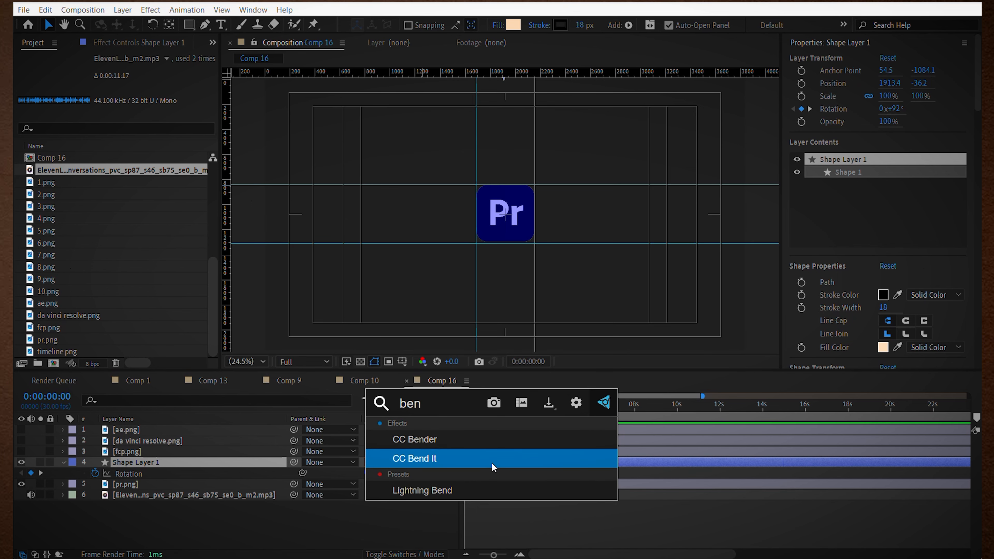
{"action": "left_click", "coordinate": [491, 462]}
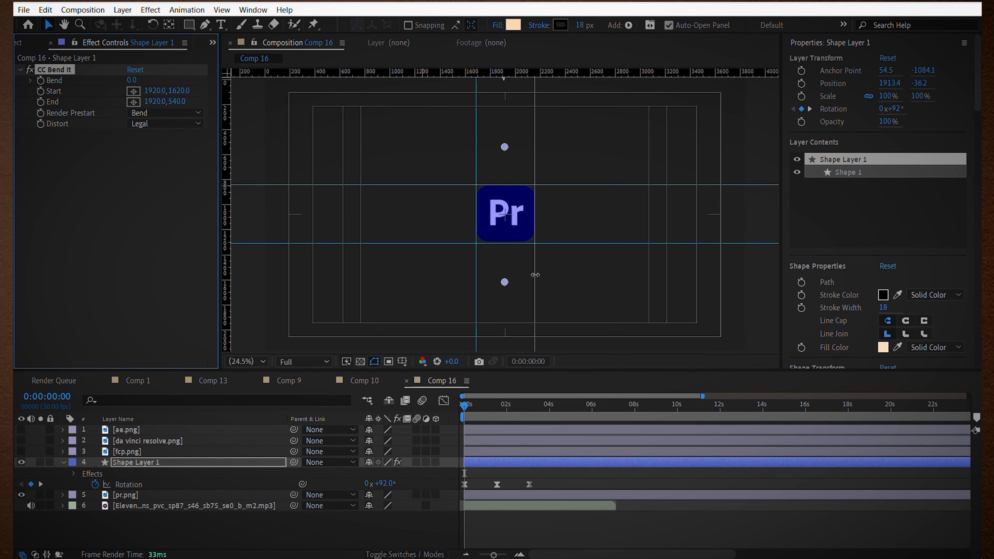
{"action": "left_click_drag", "start_coordinate": [504, 282], "coordinate": [504, 76]}
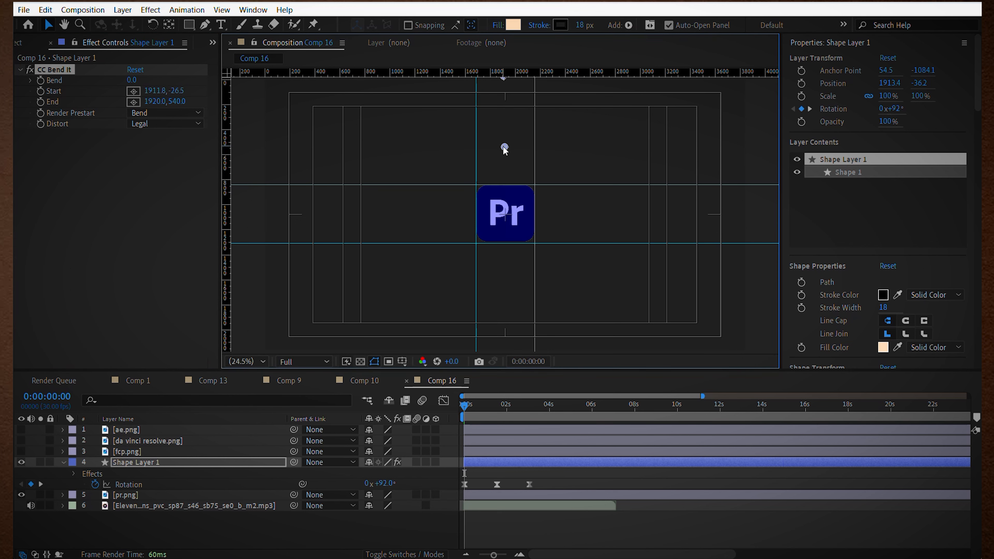
{"action": "left_click_drag", "start_coordinate": [504, 149], "coordinate": [293, 336]}
Add CC Bend It Bend keyframes of 0 aligned with the three rotation keyframes, at 0:00:00:00, 0:00:01:16 and 0:00:03:01
{"action": "left_click", "coordinate": [41, 80]}
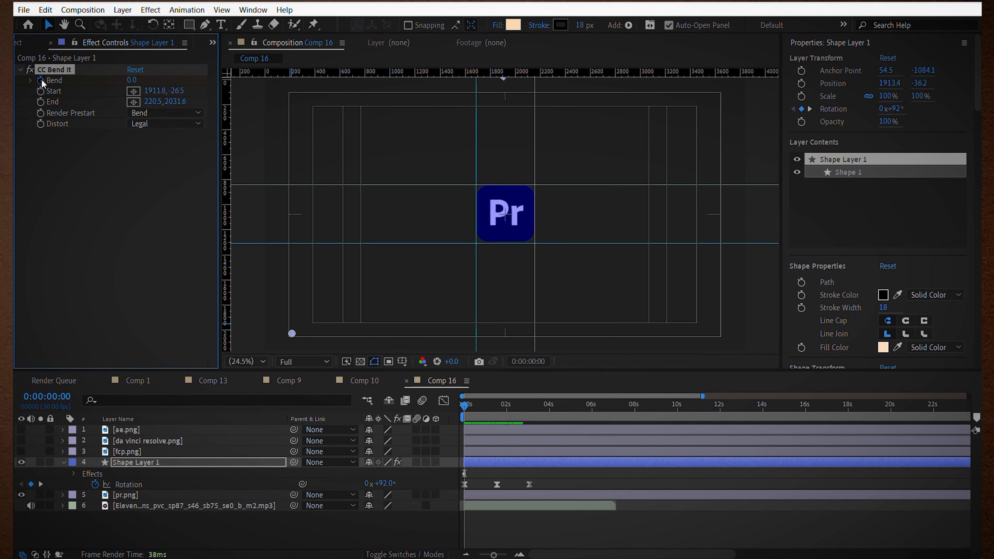
{"action": "left_click", "coordinate": [506, 466]}
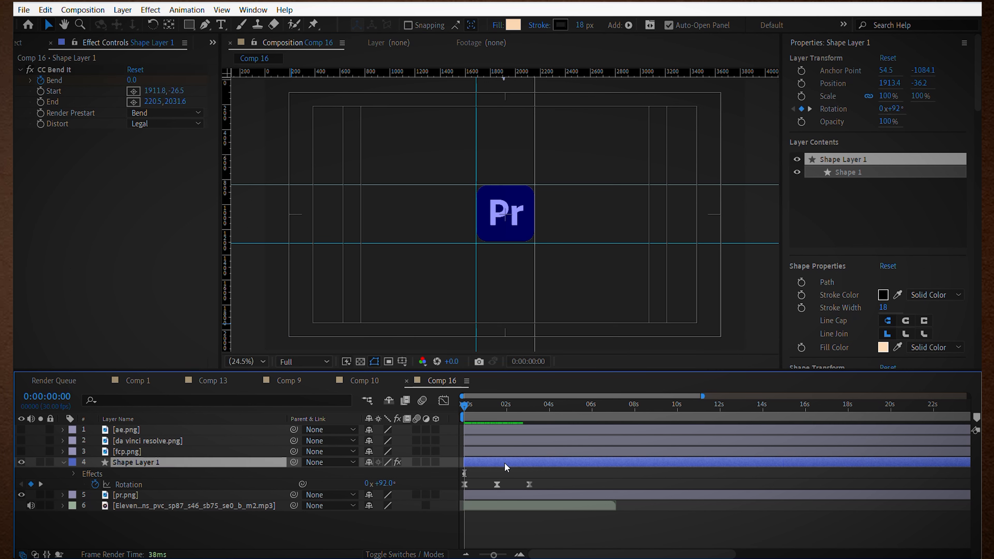
{"action": "key", "text": "u"}
{"action": "key", "text": "k"}
{"action": "left_click", "coordinate": [32, 484]}
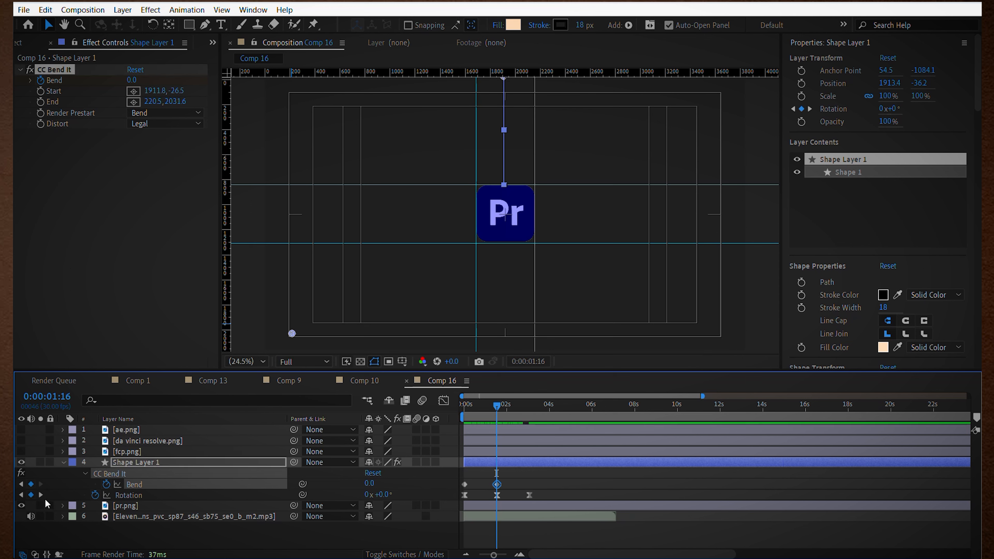
{"action": "left_click", "coordinate": [40, 495]}
{"action": "left_click", "coordinate": [31, 485]}
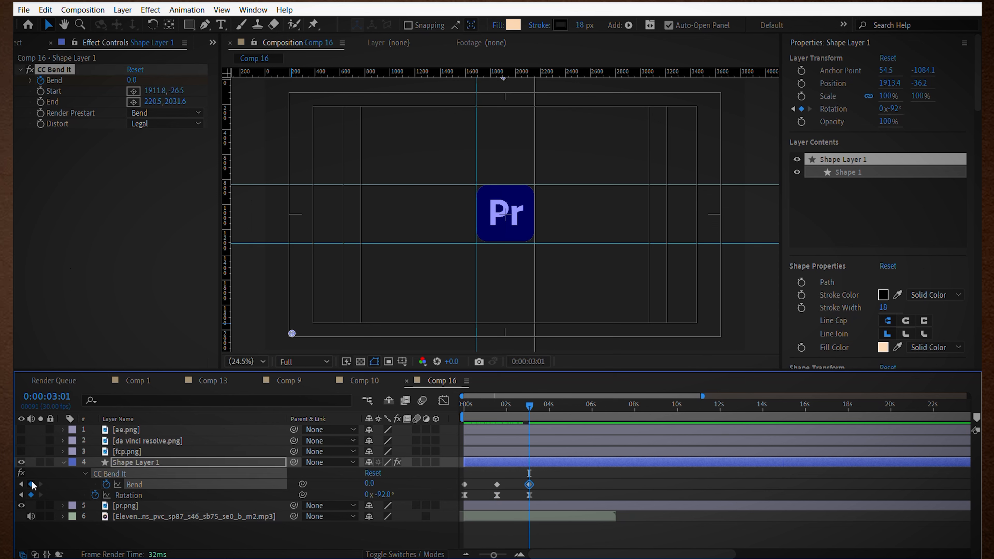
Set Shape Layer 1's CC Bend It Bend value to 26 at 0:00:00:00 and -26 at 0:00:03:01
{"action": "key", "text": "Home"}
{"action": "left_click", "coordinate": [367, 484]}
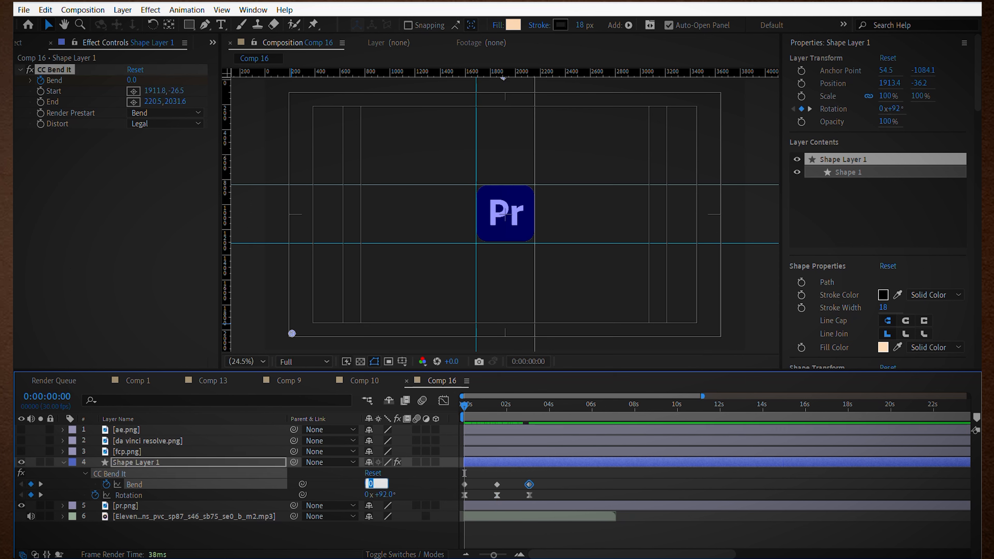
{"action": "key", "text": "Return"}
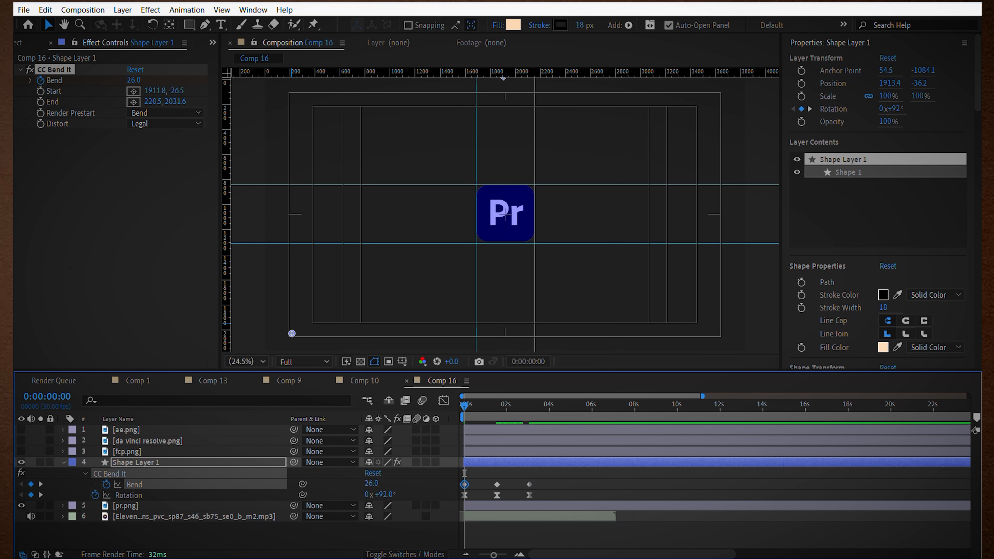
{"action": "left_click", "coordinate": [40, 486]}
{"action": "left_click", "coordinate": [40, 486]}
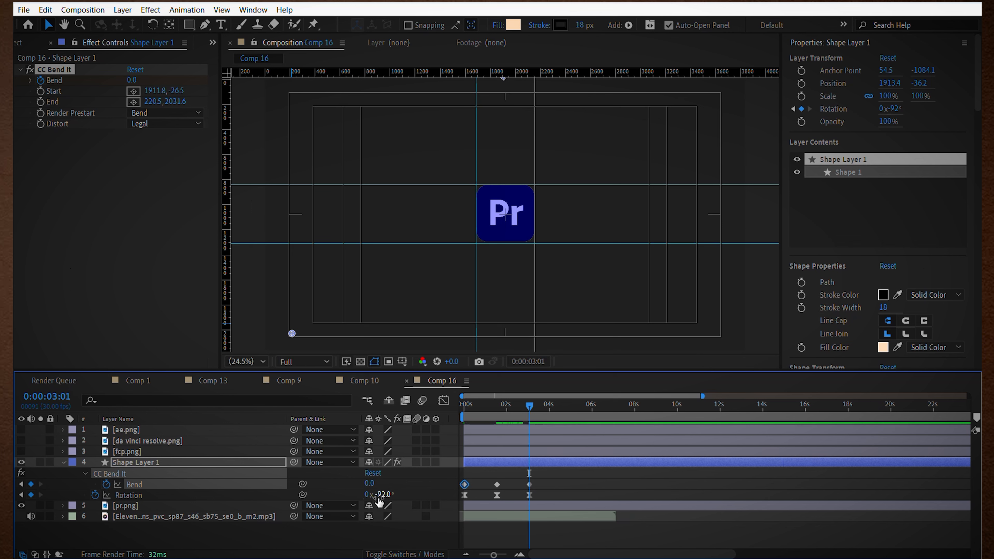
{"action": "left_click", "coordinate": [369, 483]}
{"action": "type", "text": "-26"}
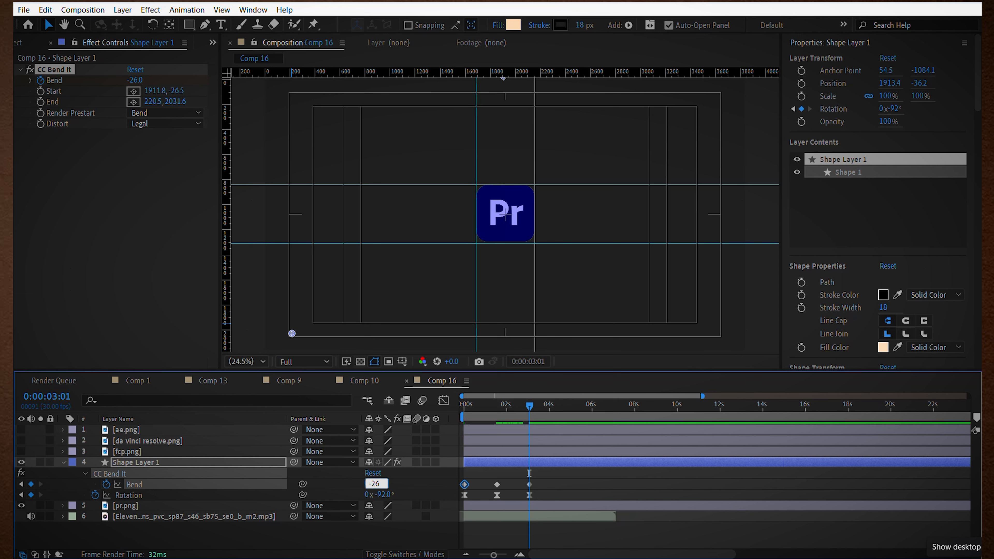
{"action": "key", "text": "Return"}
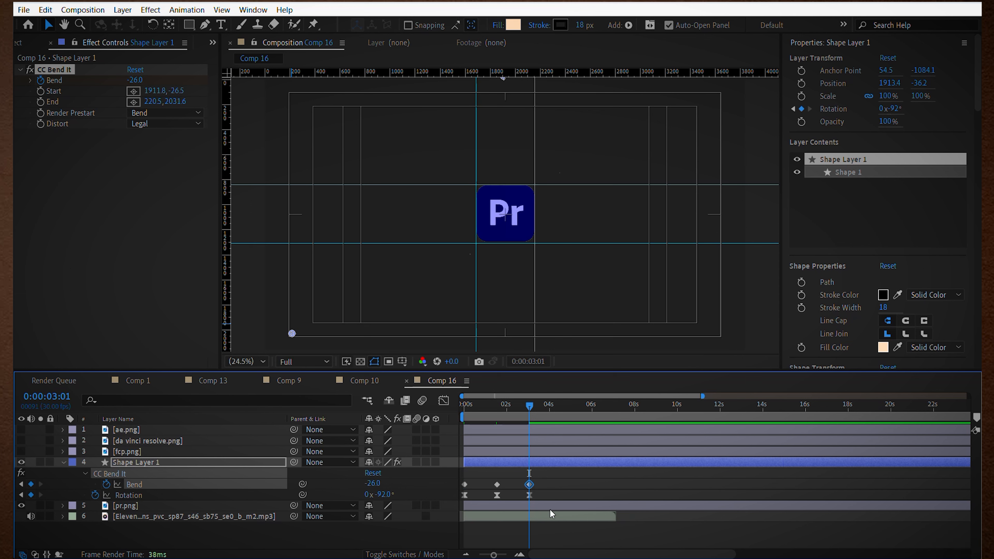
Easy Ease the Bend keyframes, make the middle one's velocity Continuous, and shape the speed graph into one curve peaking there
{"action": "left_click_drag", "start_coordinate": [562, 487], "coordinate": [468, 497]}
{"action": "left_click", "coordinate": [443, 400]}
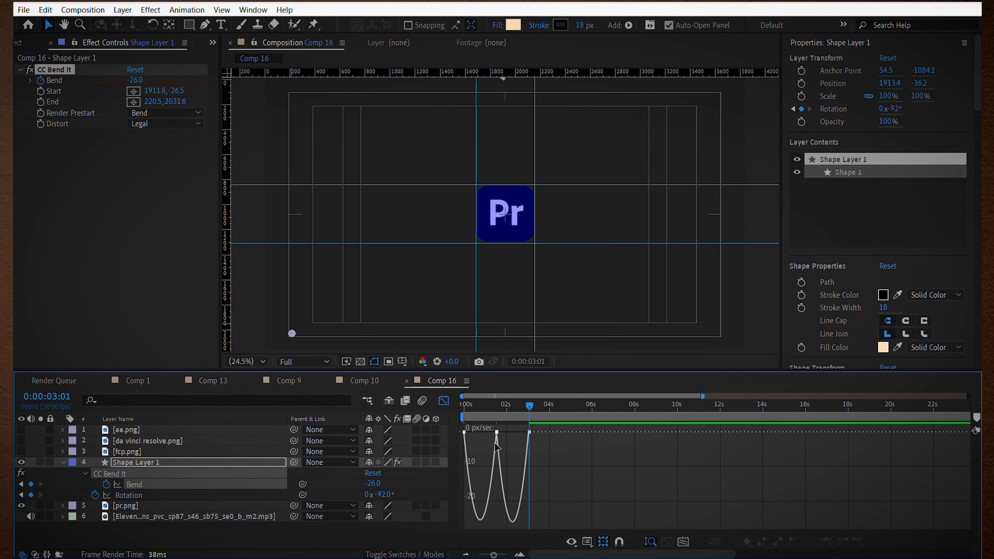
{"action": "mouse_move", "coordinate": [495, 436]}
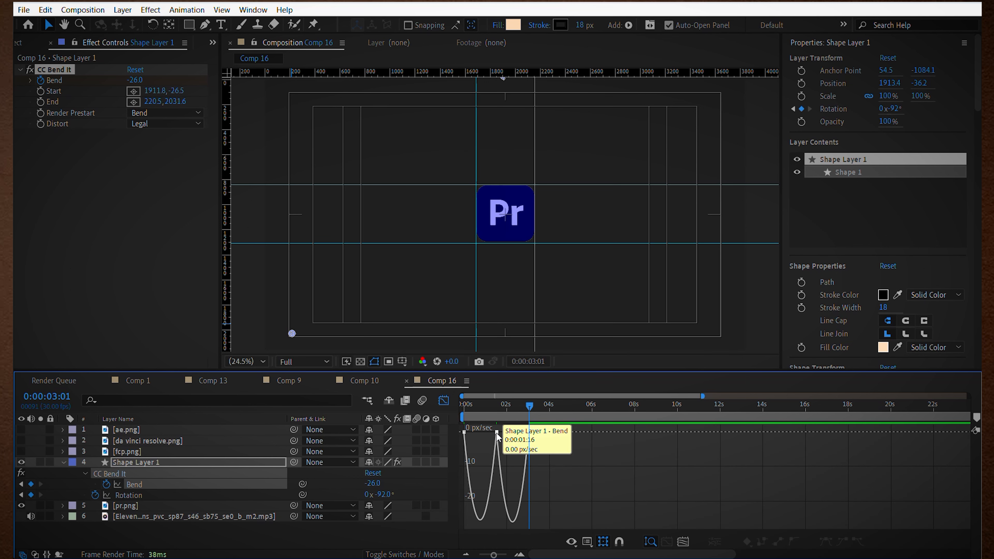
{"action": "right_click", "coordinate": [497, 436]}
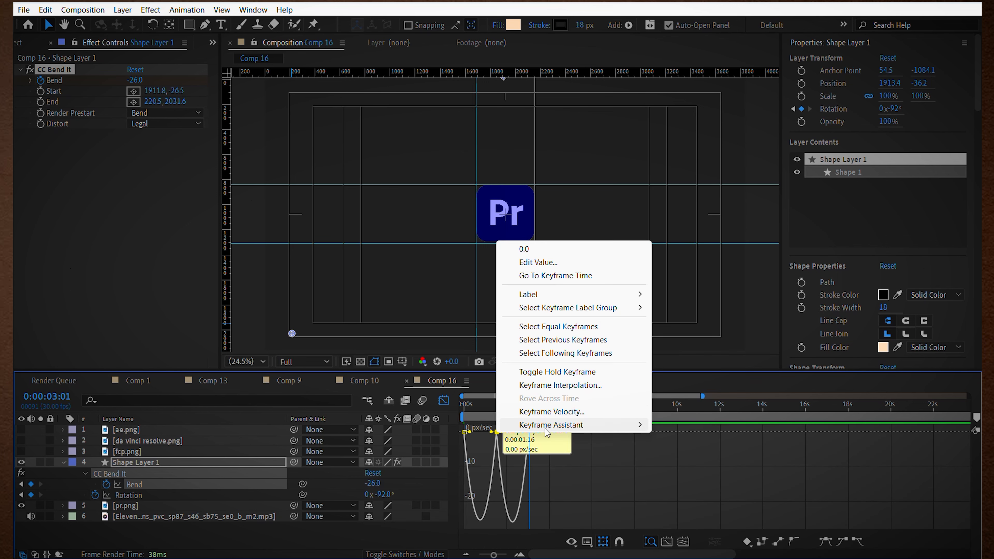
{"action": "left_click", "coordinate": [549, 413]}
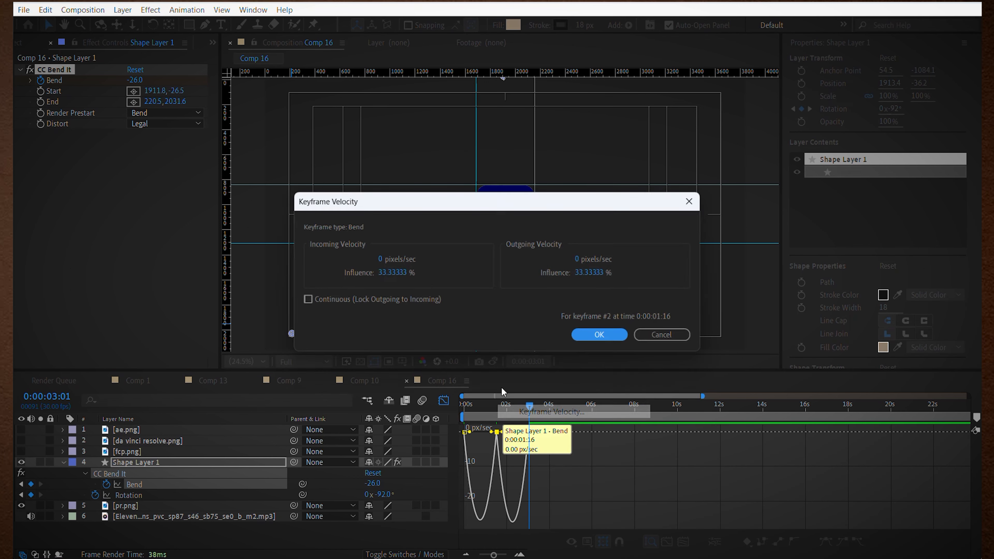
{"action": "left_click", "coordinate": [306, 299]}
{"action": "left_click", "coordinate": [603, 335]}
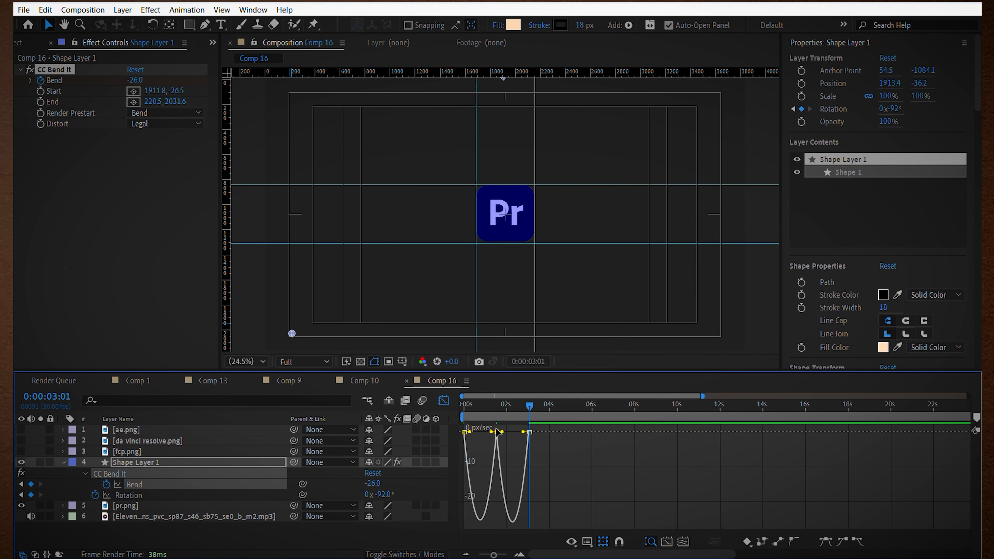
{"action": "left_click_drag", "start_coordinate": [497, 430], "coordinate": [497, 522]}
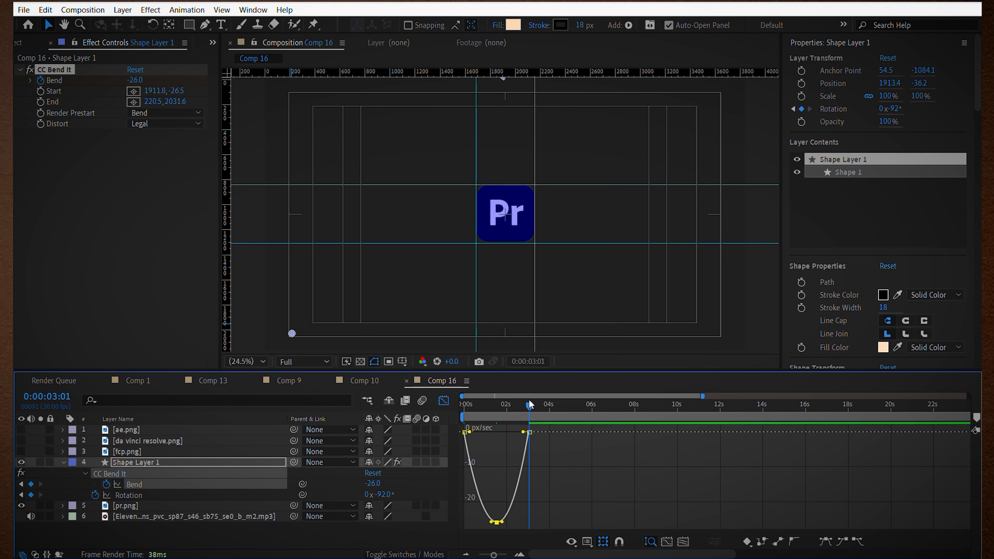
Move the last Bend and Rotation keyframes of Shape Layer 1 earlier to 0:00:02:15
{"action": "left_click_drag", "start_coordinate": [529, 406], "coordinate": [408, 421]}
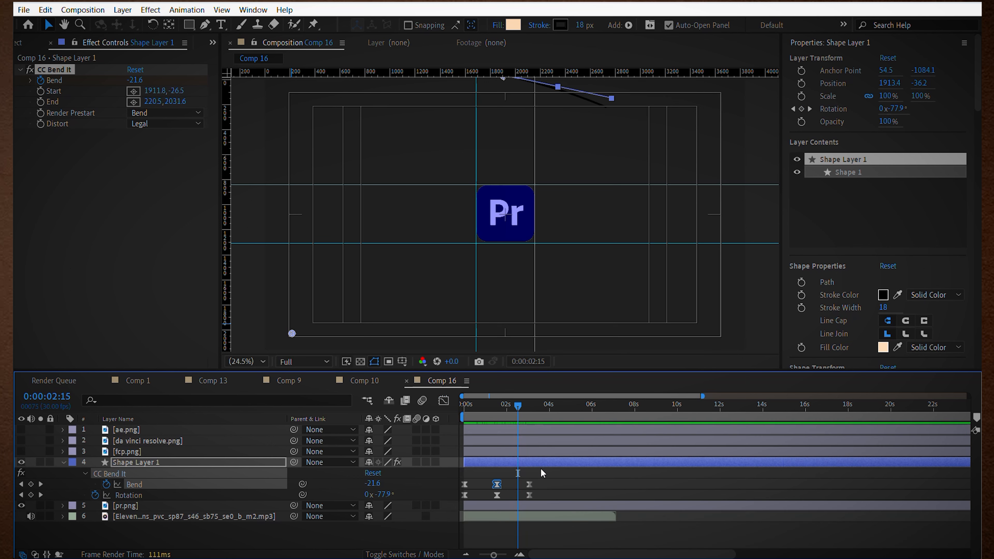
{"action": "left_click_drag", "start_coordinate": [538, 477], "coordinate": [517, 486]}
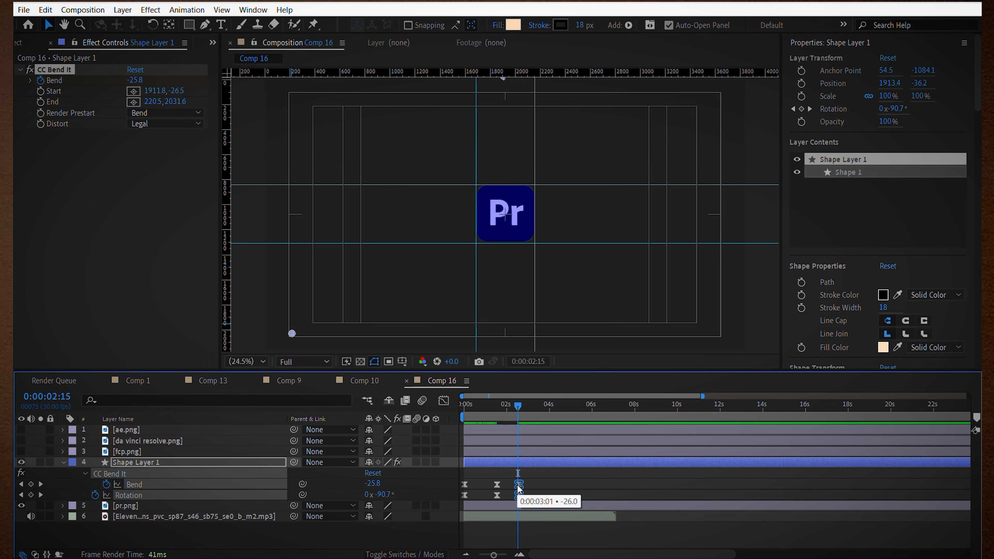
At the middle keyframe, 0:00:01:16, parent the pr.png layer to Shape Layer 1
{"action": "key", "text": "j"}
{"action": "left_click", "coordinate": [502, 507]}
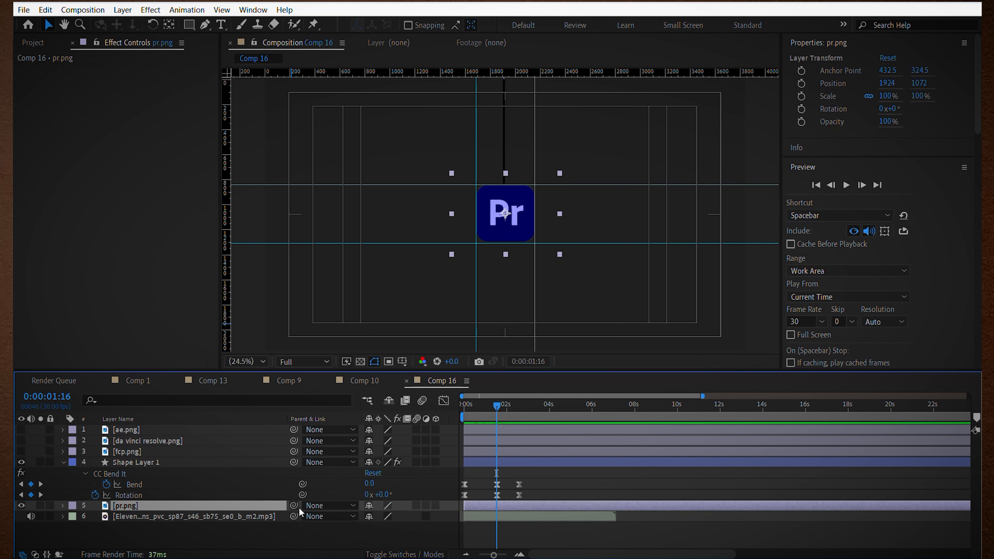
{"action": "left_click_drag", "start_coordinate": [294, 506], "coordinate": [219, 462]}
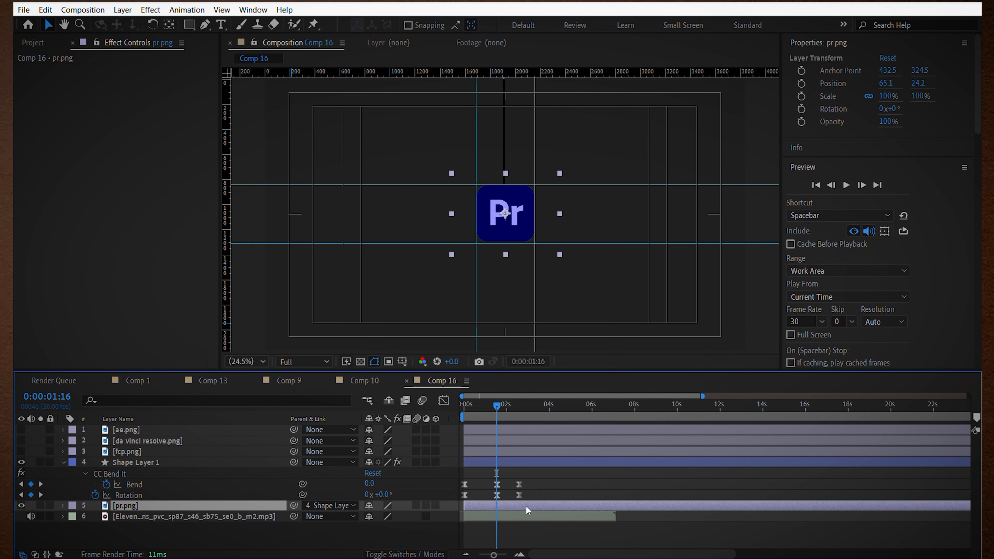
Split the pr.png layer at 0:00:01:16, set the second part's parent to None, and collapse Shape Layer 1's properties
{"action": "key", "text": "ctrl+shift+d"}
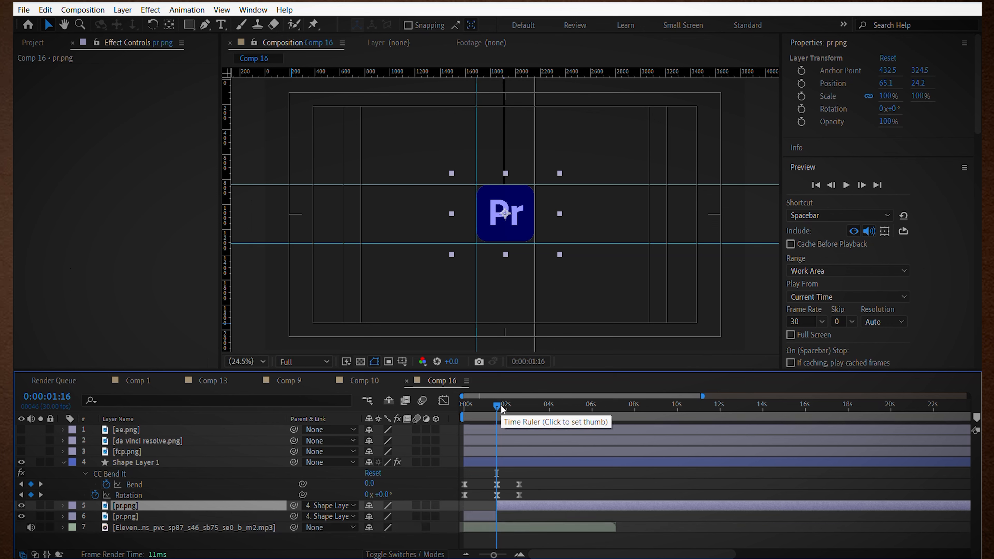
{"action": "left_click", "coordinate": [325, 503]}
{"action": "left_click", "coordinate": [373, 391]}
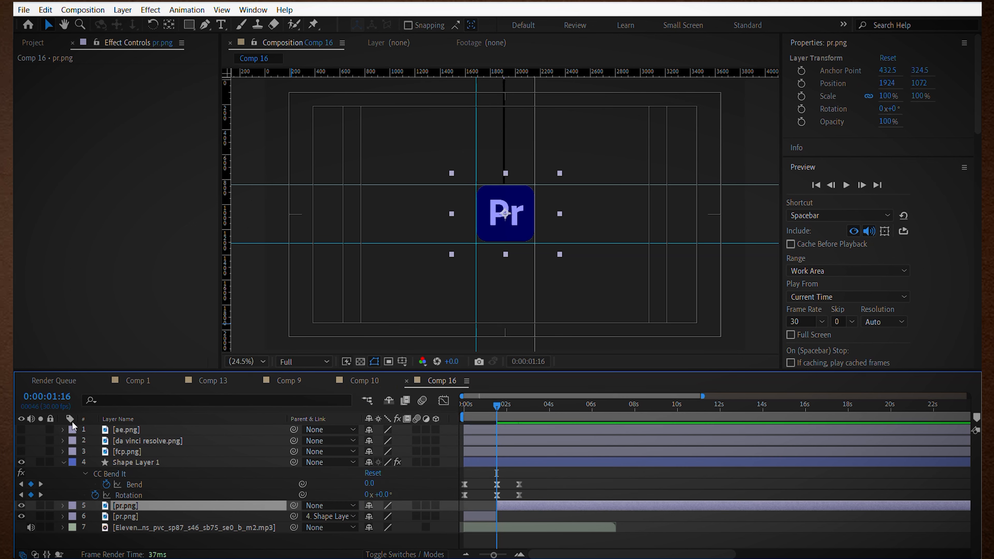
{"action": "left_click", "coordinate": [63, 462]}
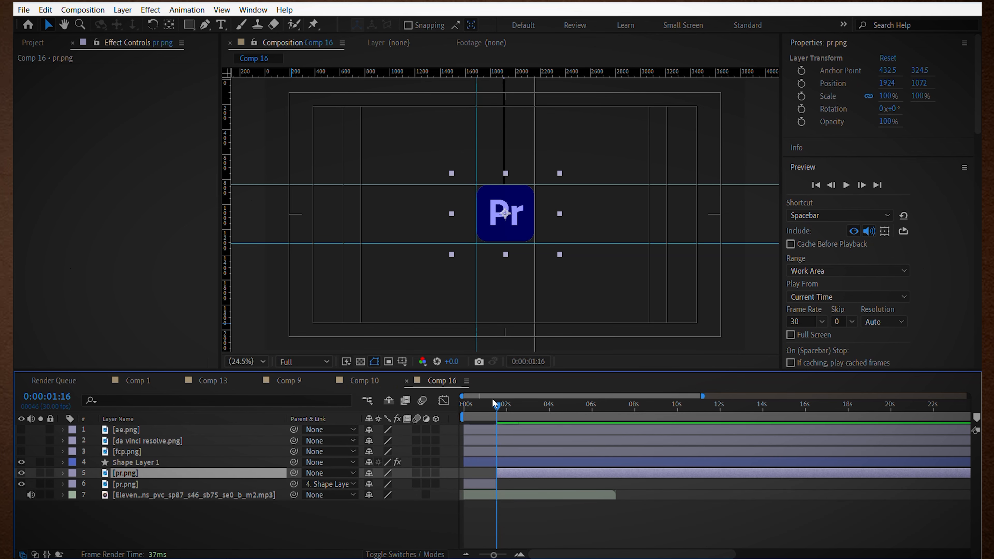
Preview the Pr logo's swing on the bending line from the start of Comp 16
{"action": "left_click_drag", "start_coordinate": [492, 398], "coordinate": [450, 407]}
{"action": "key", "text": "space"}
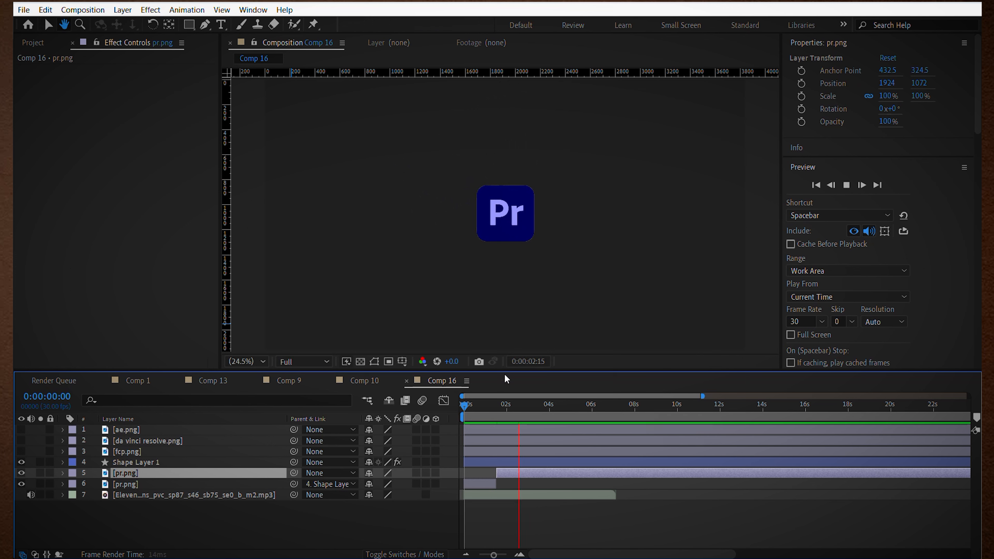
{"action": "key", "text": "space"}
{"action": "key", "text": "apostrophe"}
{"action": "key", "text": "space"}
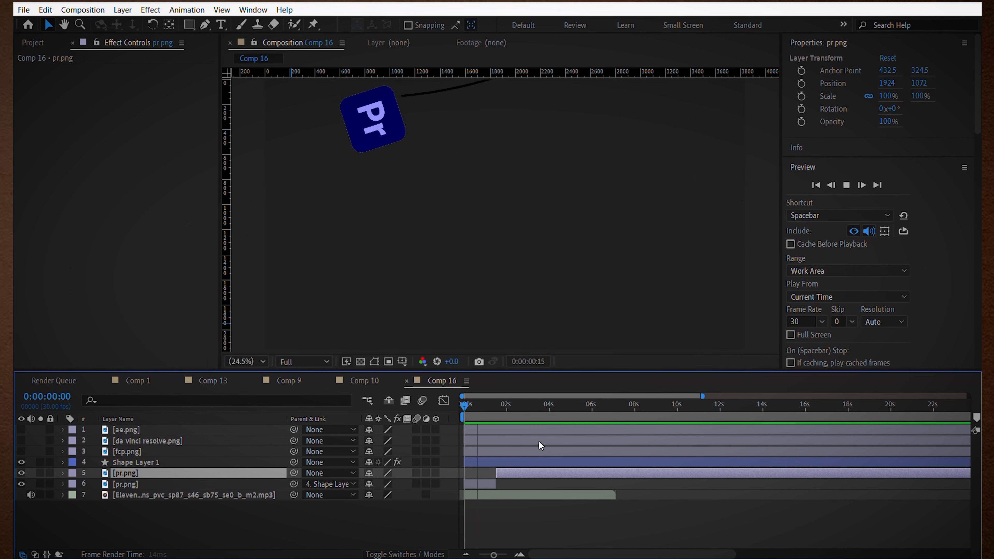
{"action": "key", "text": "space"}
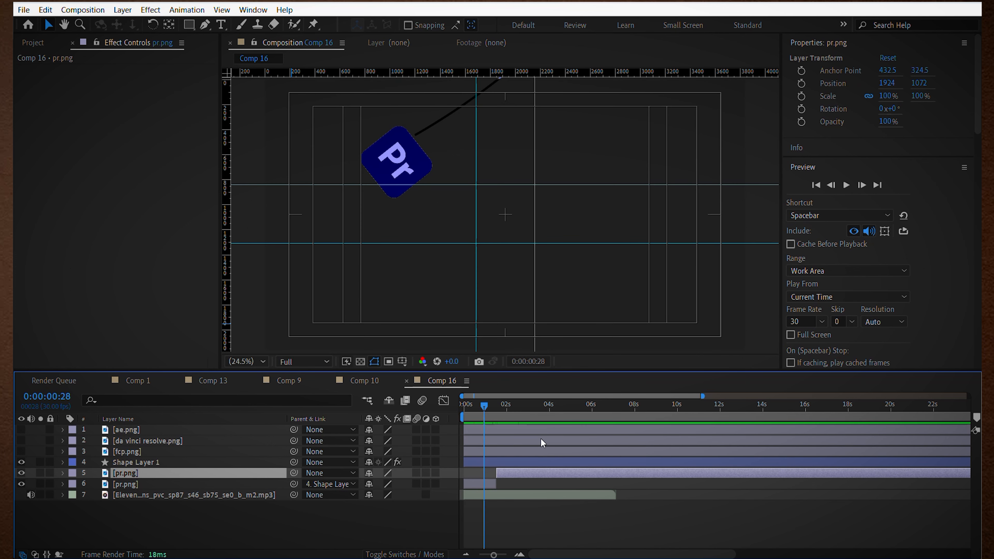
{"action": "key", "text": "space"}
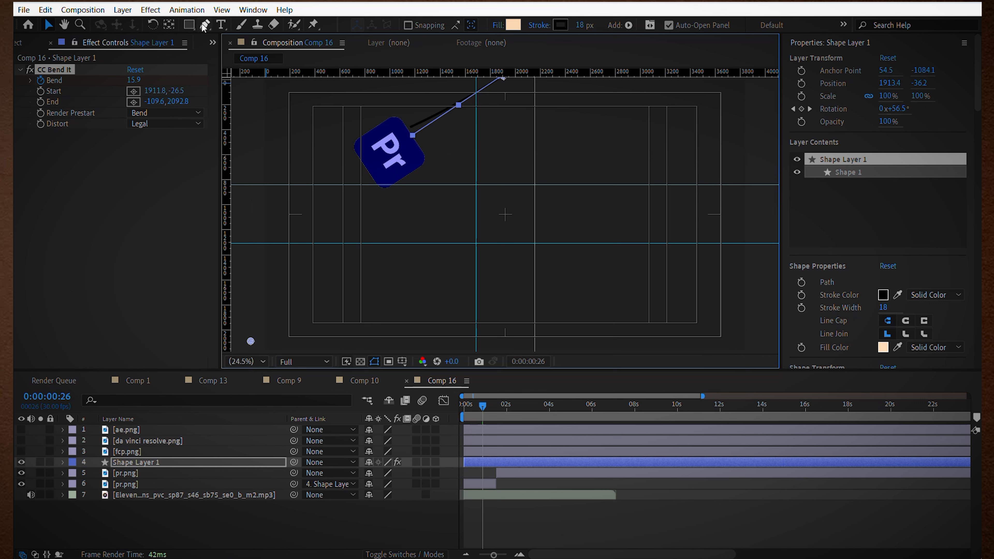
Use the Pen tool to pull the lower end of Shape Layer 1's path slightly further toward the Pr logo
{"action": "left_click", "coordinate": [204, 25]}
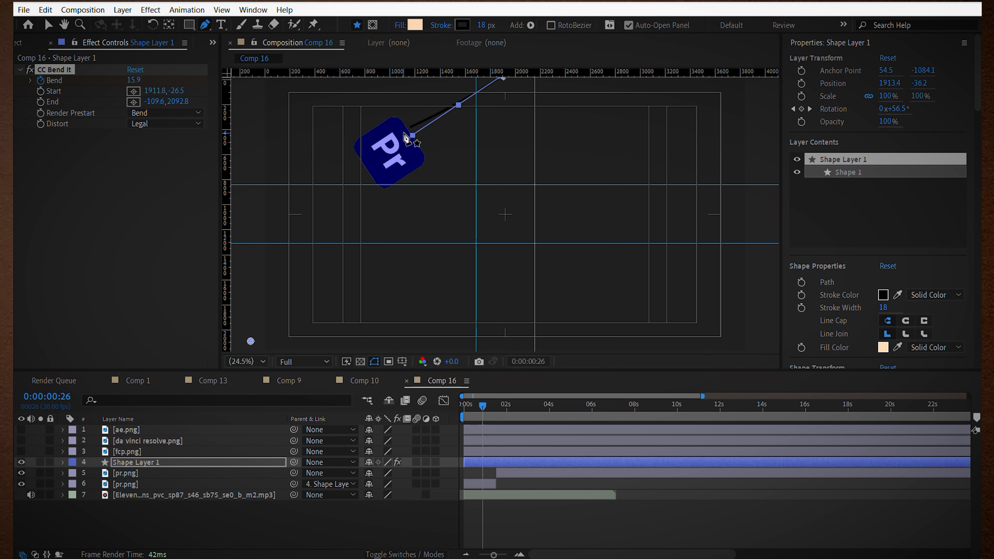
{"action": "left_click_drag", "start_coordinate": [414, 135], "coordinate": [408, 145]}
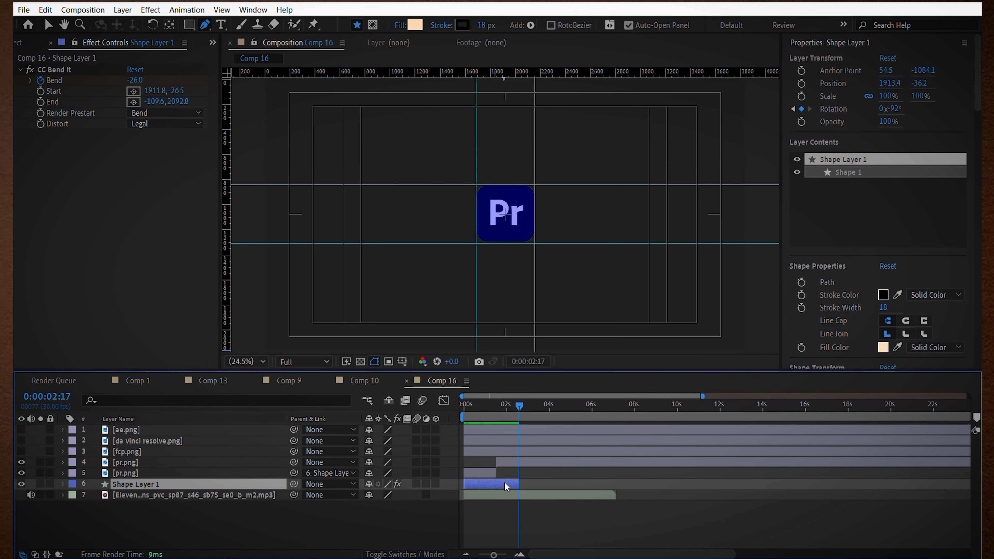
Duplicate Shape Layer 1 and place the copy above the pr.png layers, with ae.png directly above it and made visible
{"action": "left_click", "coordinate": [502, 485]}
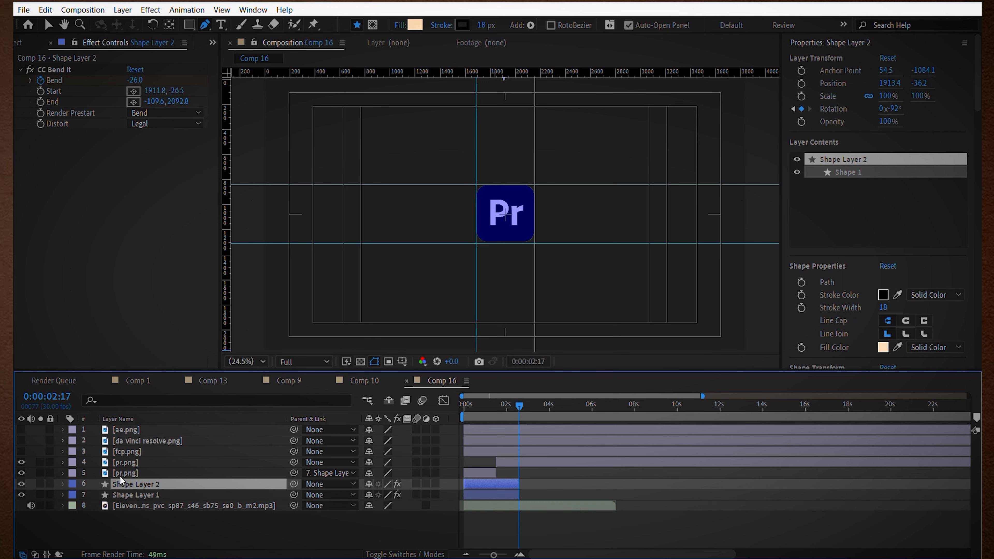
{"action": "left_click_drag", "start_coordinate": [131, 486], "coordinate": [142, 463]}
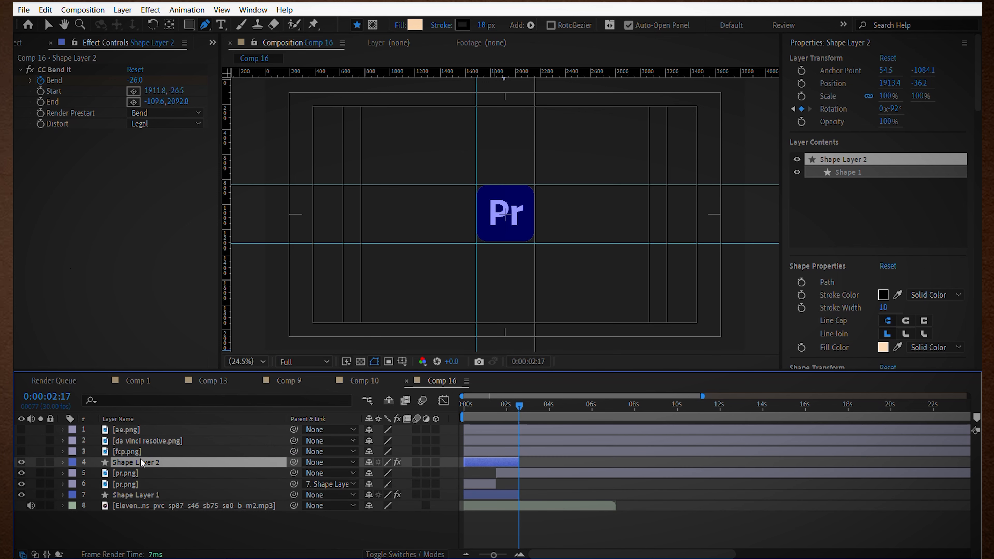
{"action": "left_click_drag", "start_coordinate": [138, 429], "coordinate": [140, 457]}
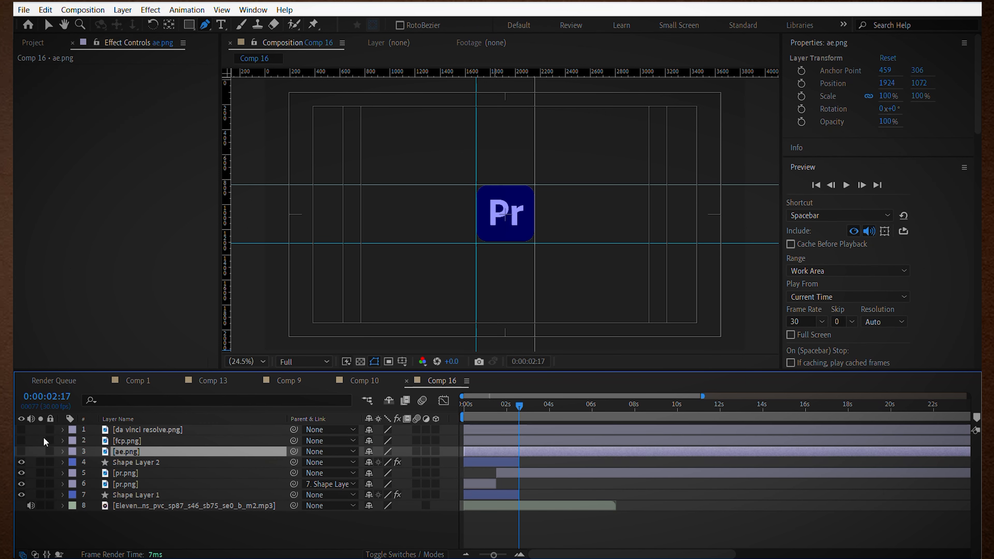
{"action": "left_click", "coordinate": [23, 453]}
Shift Shape Layer 2 in time so that it starts at 0:00:01:16
{"action": "left_click", "coordinate": [138, 462]}
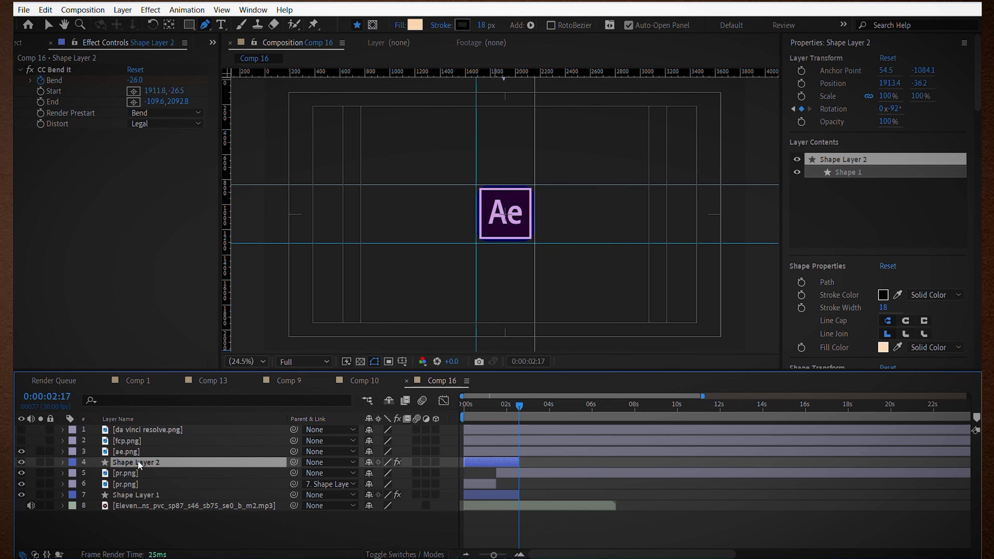
{"action": "left_click_drag", "start_coordinate": [482, 458], "coordinate": [514, 460]}
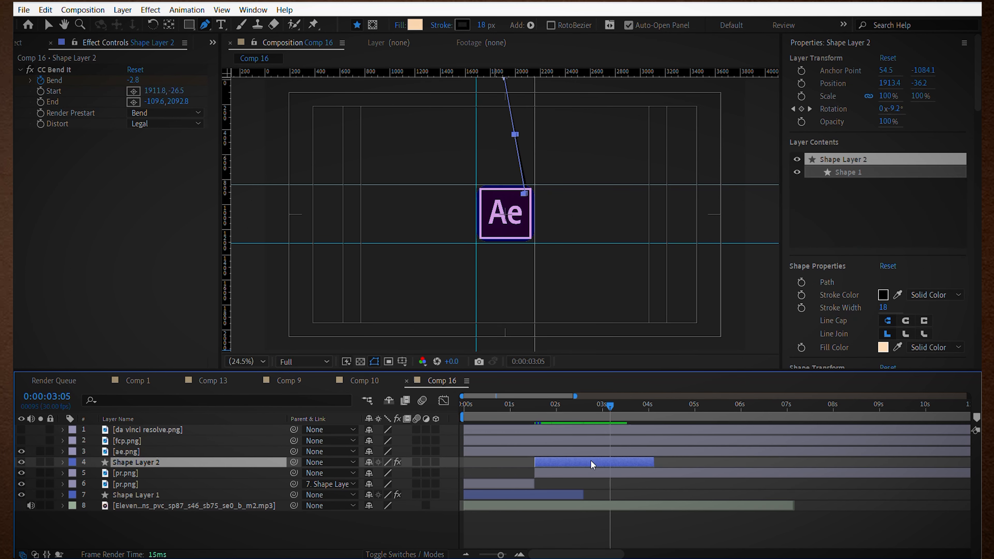
Reverse Shape Layer 2's swing by setting its rotation keyframes to -92° at 0:00:01:16 and 92° at 0:00:04:03
{"action": "key", "text": "u"}
{"action": "left_click", "coordinate": [21, 494]}
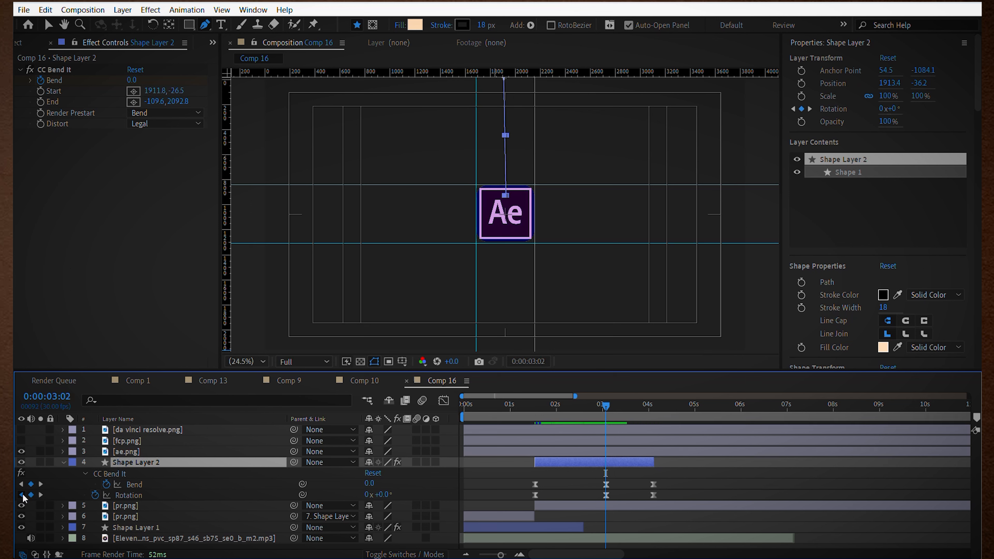
{"action": "left_click", "coordinate": [21, 495]}
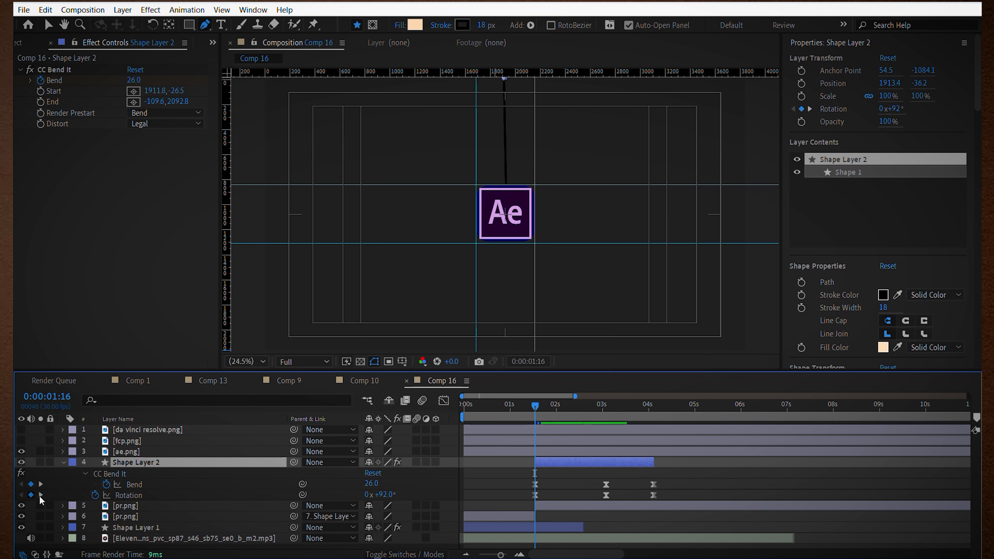
{"action": "left_click", "coordinate": [386, 495]}
{"action": "key", "text": "Return"}
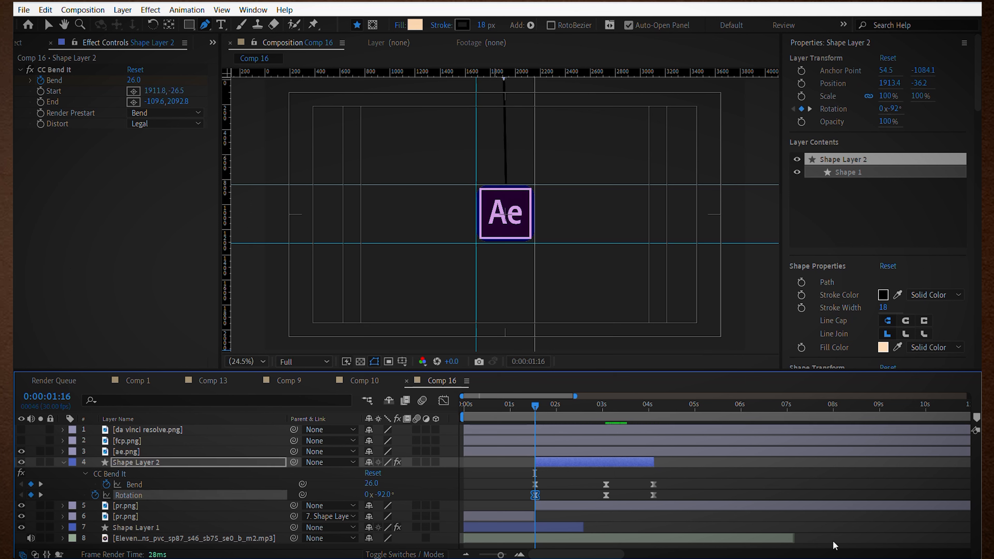
{"action": "left_click", "coordinate": [40, 498]}
{"action": "left_click", "coordinate": [40, 496]}
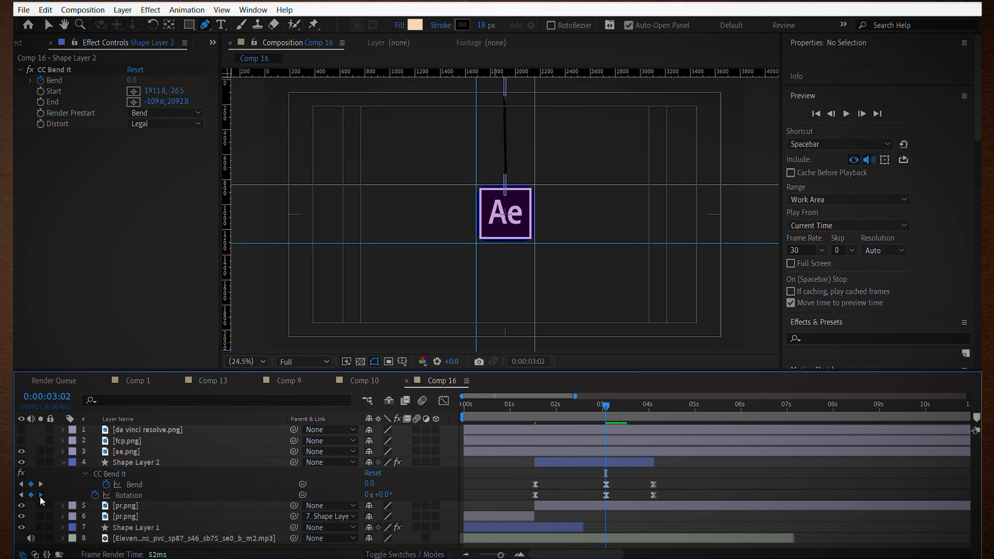
{"action": "left_click", "coordinate": [40, 496]}
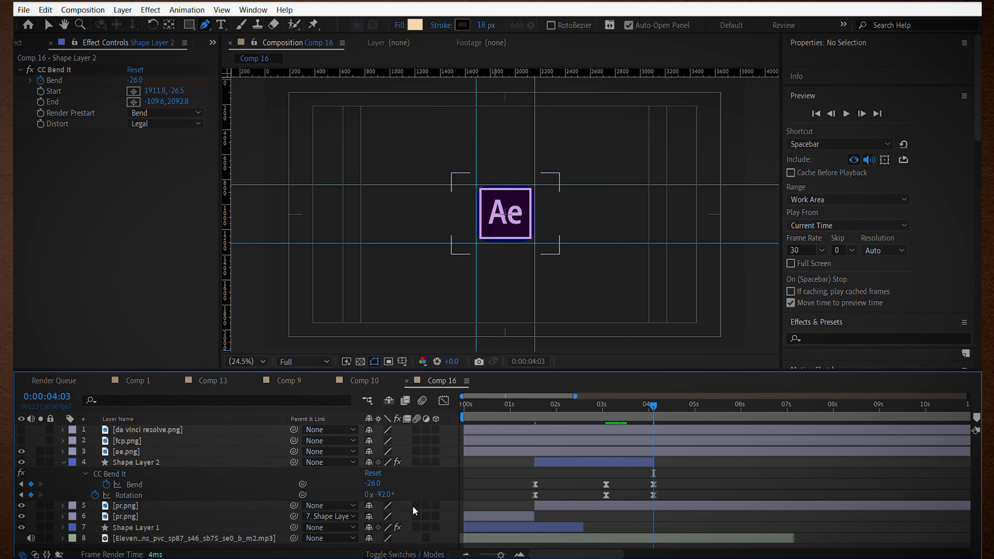
{"action": "left_click", "coordinate": [382, 494]}
{"action": "type", "text": "92"}
{"action": "key", "text": "Return"}
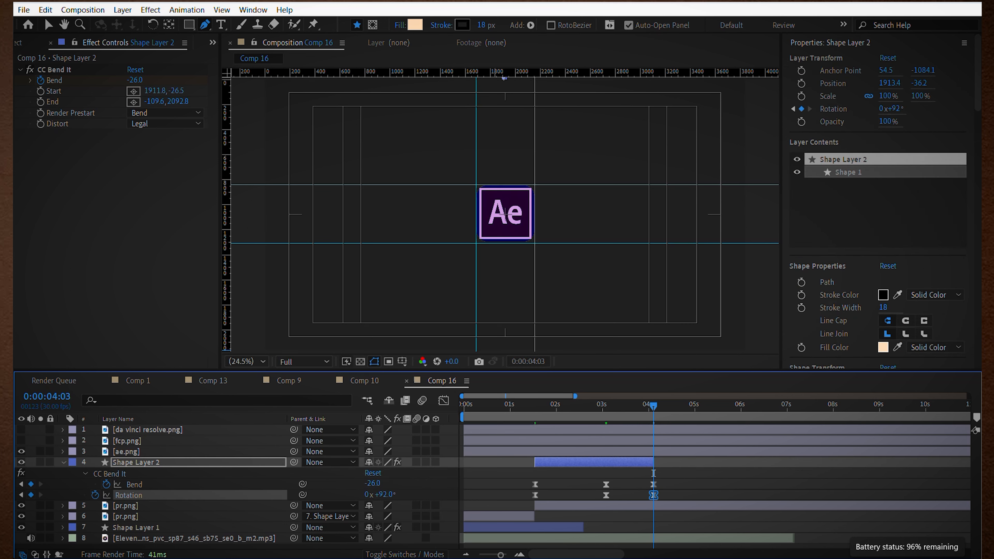
Preview the swing, move Shape Layer 2 so it starts at 0:00:02:18, and trim the start of ae.png to the same time
{"action": "left_click_drag", "start_coordinate": [655, 407], "coordinate": [532, 414]}
{"action": "key", "text": "space"}
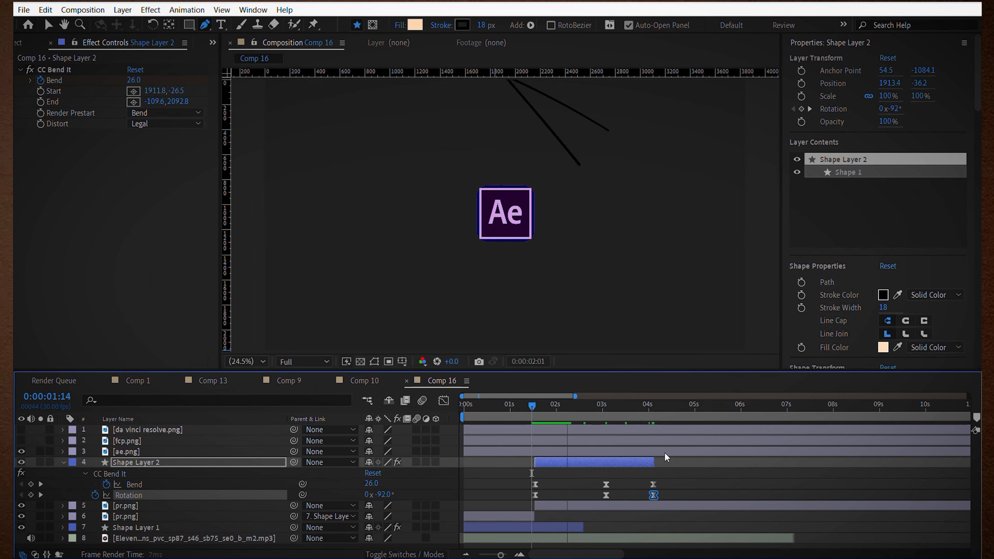
{"action": "key", "text": "space"}
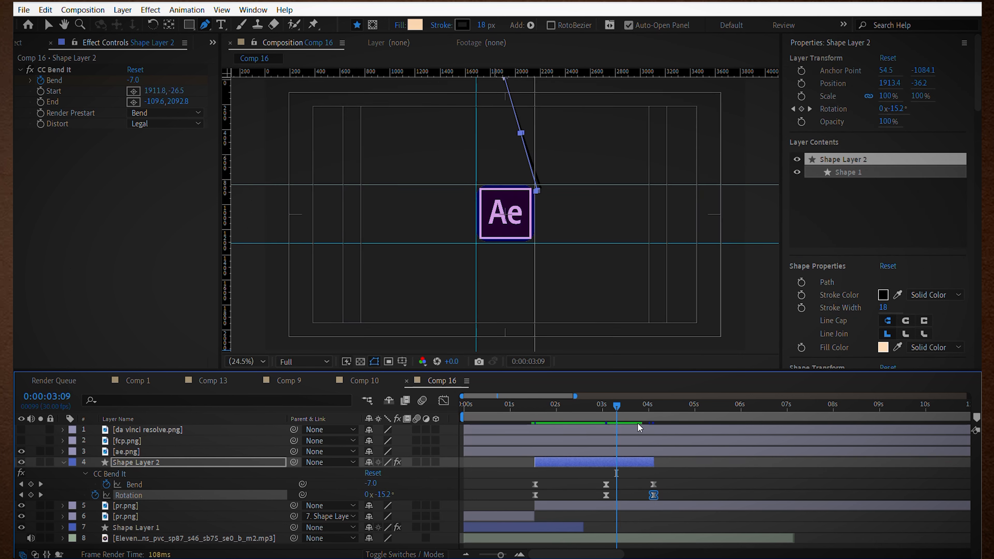
{"action": "key", "text": "space"}
{"action": "left_click_drag", "start_coordinate": [548, 460], "coordinate": [598, 462]}
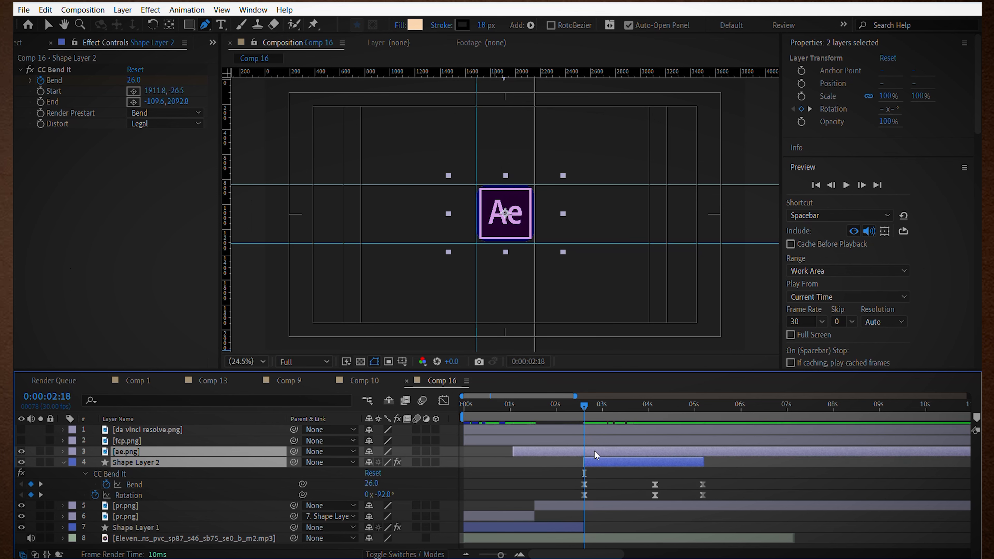
{"action": "key", "text": "alt+bracketleft"}
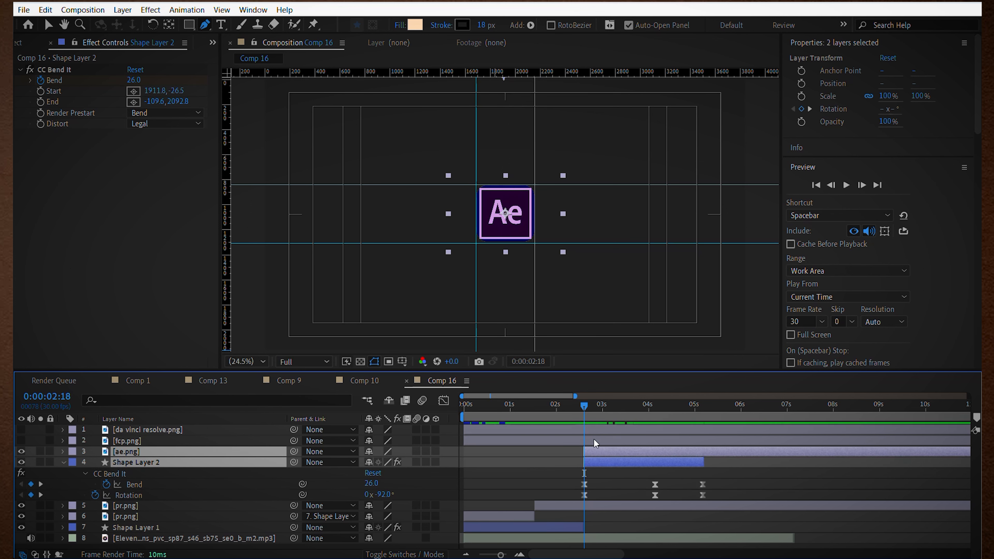
Reshape the speed curve of Shape Layer 2's rotation keyframes around the middle keyframe in the Graph Editor
{"action": "left_click_drag", "start_coordinate": [733, 494], "coordinate": [576, 497]}
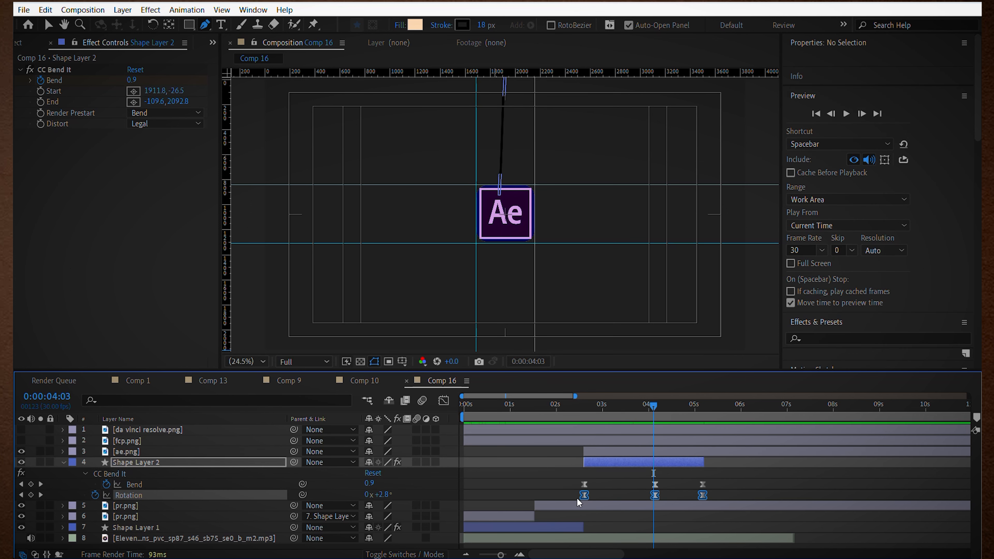
{"action": "left_click", "coordinate": [444, 400]}
{"action": "mouse_move", "coordinate": [653, 425]}
{"action": "left_mouse_down"}
{"action": "mouse_move", "coordinate": [656, 481]}
{"action": "mouse_move", "coordinate": [636, 432]}
{"action": "left_mouse_up"}
{"action": "left_click_drag", "start_coordinate": [649, 407], "coordinate": [566, 391]}
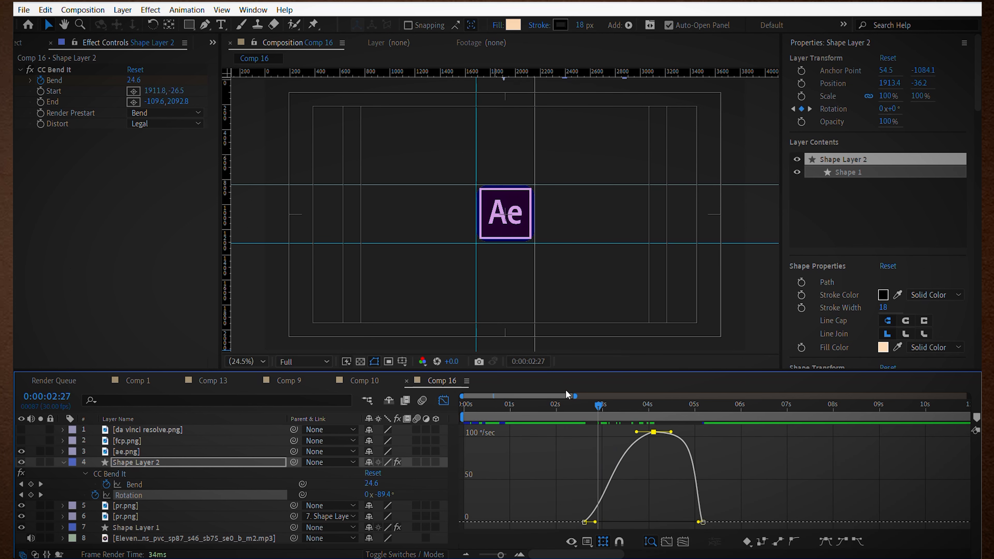
{"action": "left_click", "coordinate": [443, 400]}
Trim the end of Shape Layer 2 to its last keyframe at 0:00:04:08
{"action": "key", "text": "space"}
{"action": "left_click", "coordinate": [668, 462]}
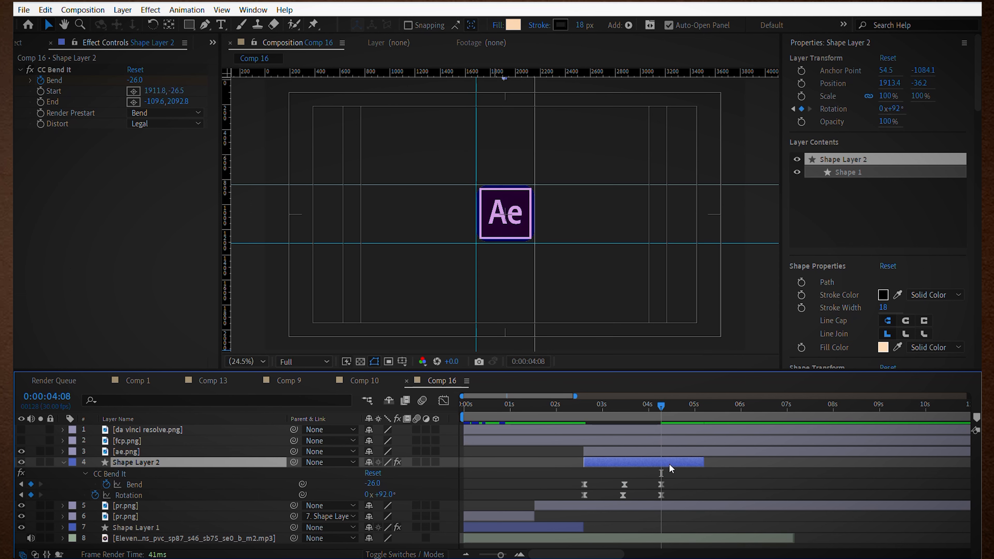
{"action": "key", "text": "alt+]"}
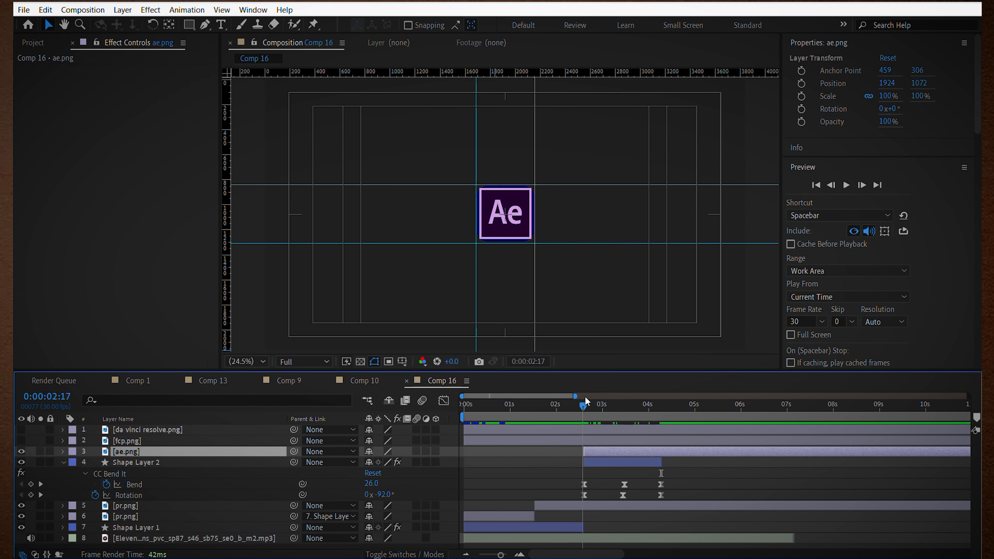
Split ae.png at 0:00:03:17 and parent its earlier segment to Shape Layer 2
{"action": "left_click_drag", "start_coordinate": [585, 404], "coordinate": [629, 407]}
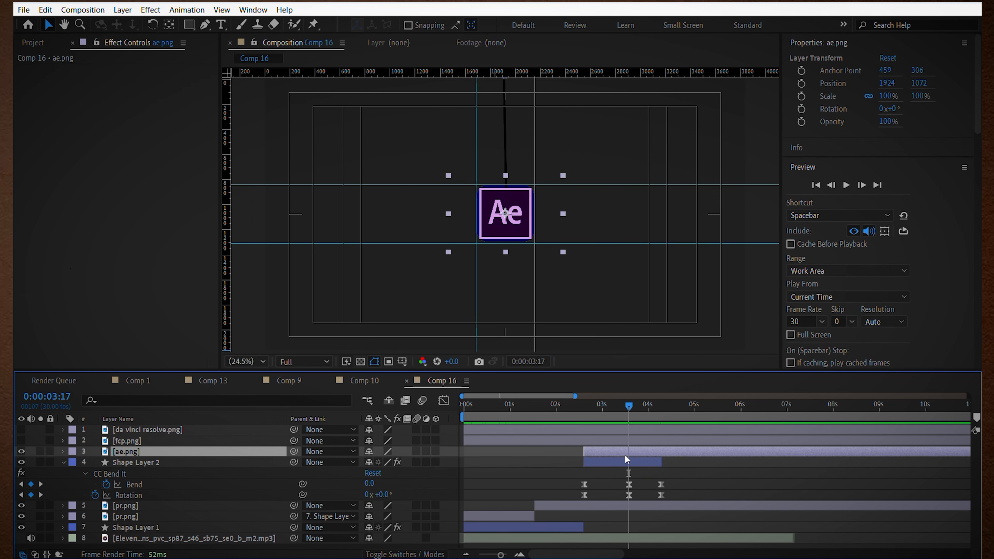
{"action": "key", "text": "ctrl+shift+d"}
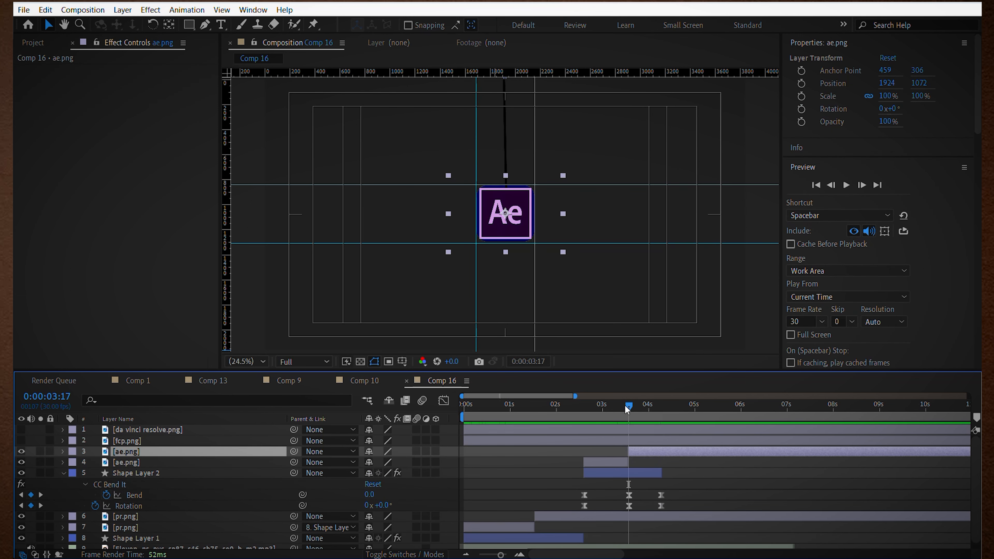
{"action": "left_click_drag", "start_coordinate": [625, 406], "coordinate": [616, 407]}
{"action": "left_click", "coordinate": [163, 463]}
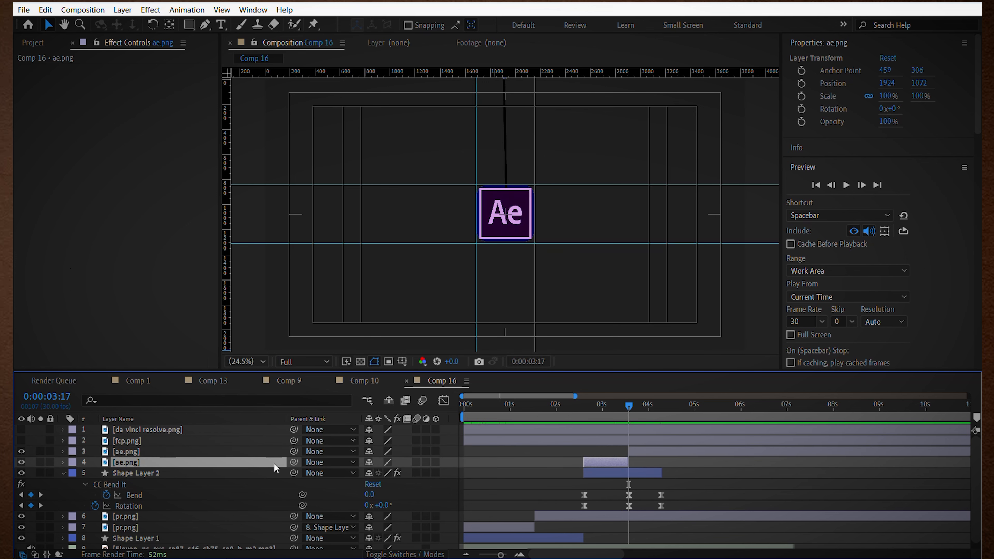
{"action": "left_click_drag", "start_coordinate": [294, 463], "coordinate": [234, 472]}
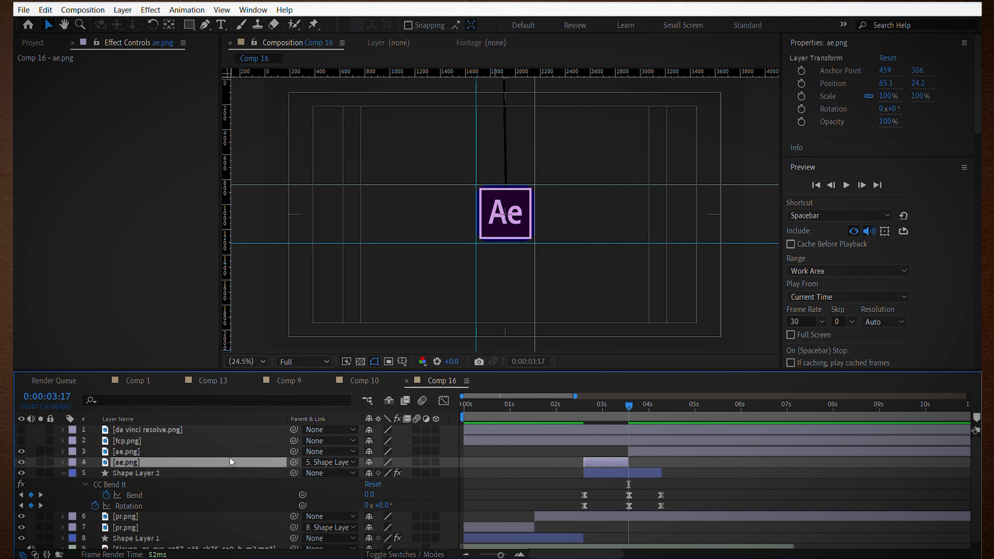
{"action": "left_click", "coordinate": [63, 472]}
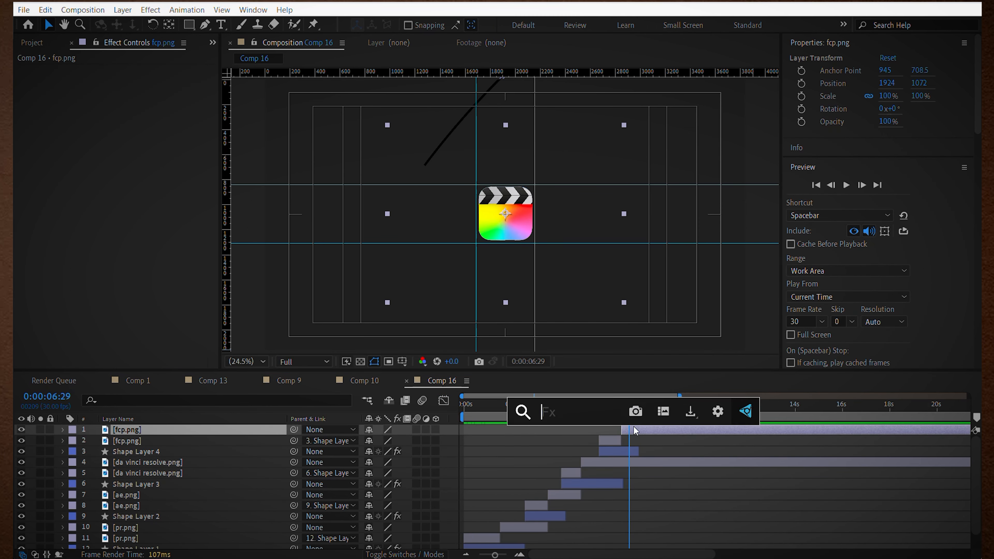
Apply the Tritone effect to the topmost fcp.png layer and copy it to the second fcp.png layer
{"action": "type", "text": "tr"}
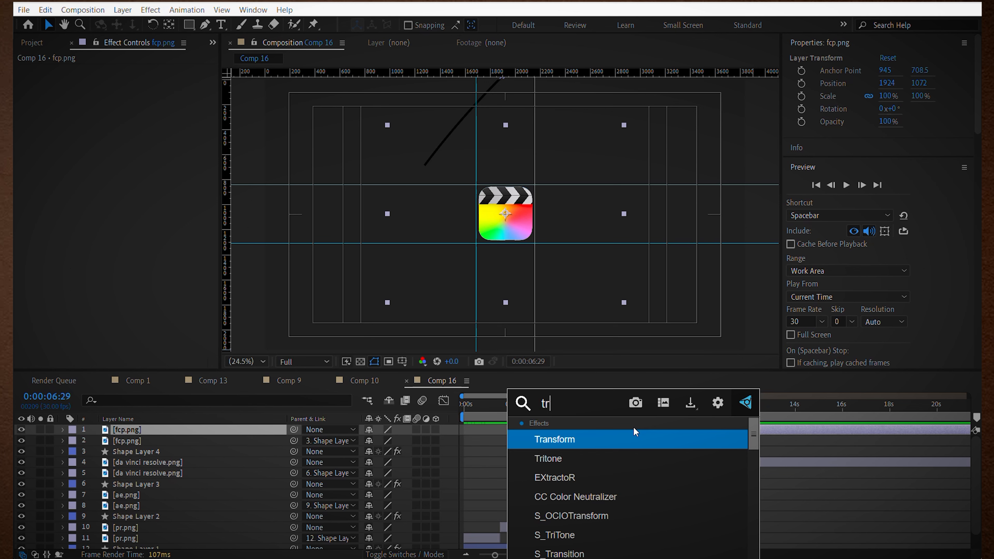
{"action": "left_click", "coordinate": [546, 459]}
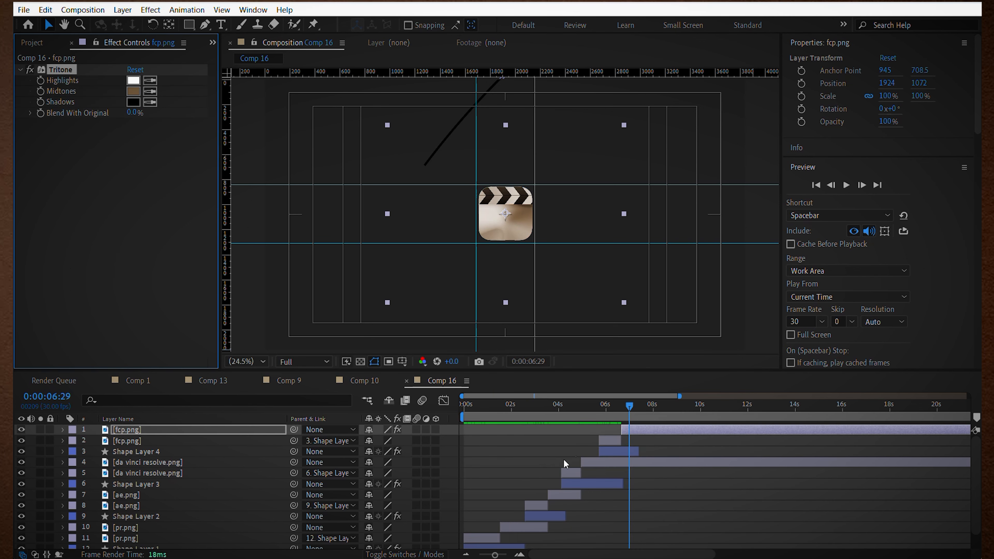
{"action": "left_click", "coordinate": [613, 443]}
{"action": "key", "text": "ctrl+v"}
Paste the Tritone effect onto both segments each of da vinci resolve.png, ae.png and pr.png
{"action": "left_click", "coordinate": [610, 451]}
{"action": "left_click", "coordinate": [595, 463]}
{"action": "key", "text": "ctrl+v"}
{"action": "left_click", "coordinate": [571, 472]}
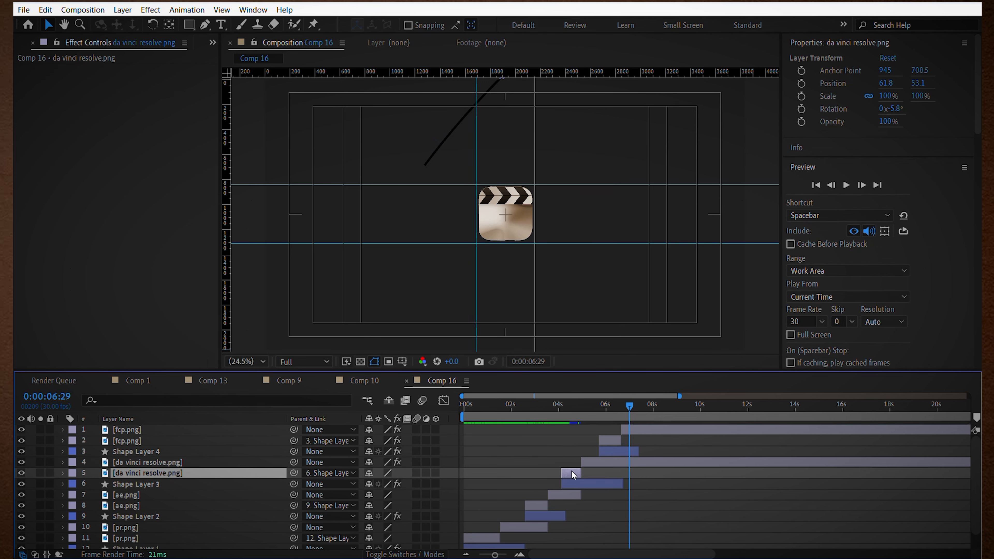
{"action": "key", "text": "ctrl+v"}
{"action": "left_click", "coordinate": [562, 495]}
{"action": "key", "text": "ctrl+v"}
{"action": "left_click", "coordinate": [535, 506]}
{"action": "key", "text": "ctrl+v"}
{"action": "left_click", "coordinate": [527, 529]}
{"action": "key", "text": "ctrl+v"}
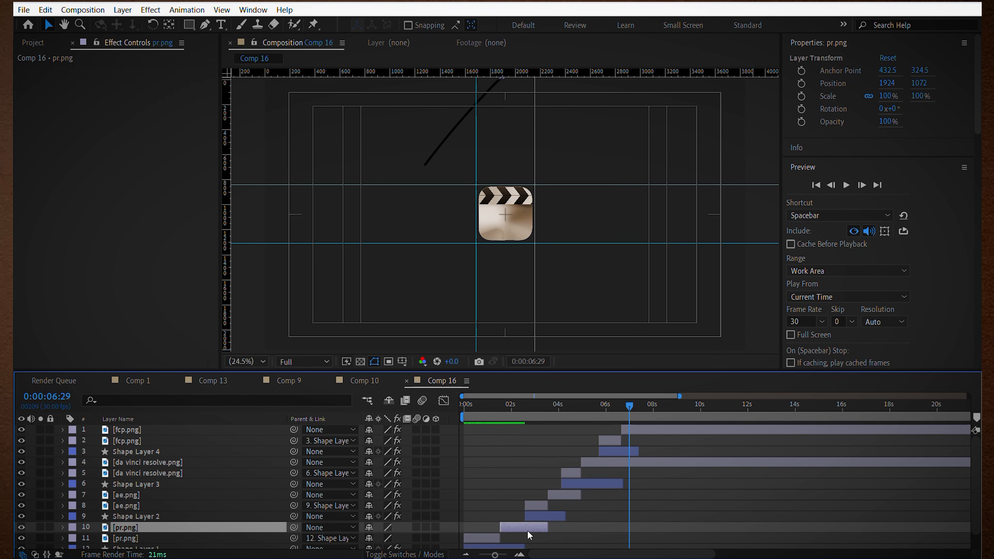
{"action": "left_click", "coordinate": [487, 537]}
{"action": "key", "text": "ctrl+v"}
Set Shape Layer 1's stroke color to brown 71593E sampled from the toned Final Cut logo, and copy its hex code
{"action": "scroll", "coordinate": [488, 534], "scroll_direction": "down", "scroll_amount": 1}
{"action": "left_click", "coordinate": [489, 533]}
{"action": "left_click", "coordinate": [883, 294]}
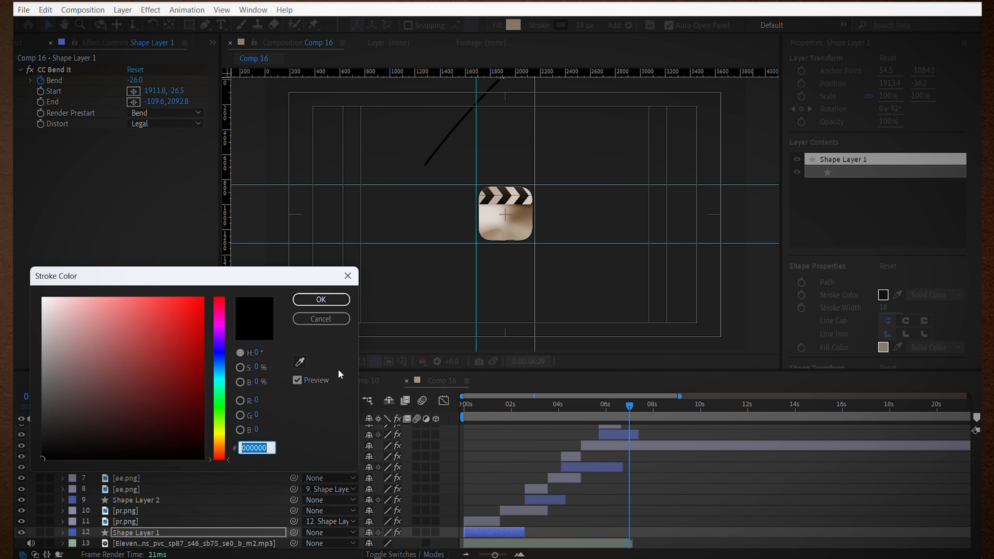
{"action": "left_click", "coordinate": [299, 362]}
{"action": "left_click", "coordinate": [524, 218]}
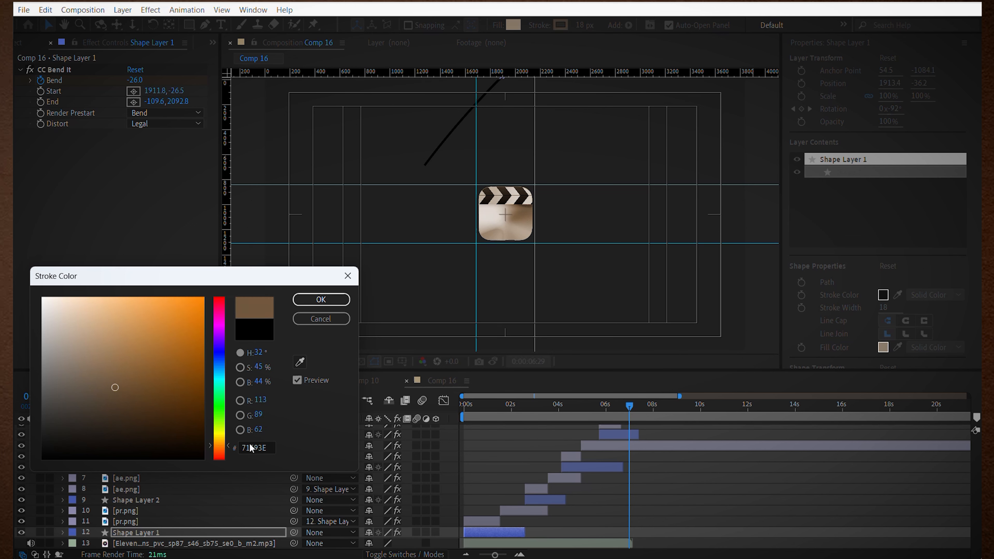
{"action": "left_click", "coordinate": [266, 448]}
{"action": "key", "text": "ctrl+c"}
{"action": "left_click", "coordinate": [334, 303]}
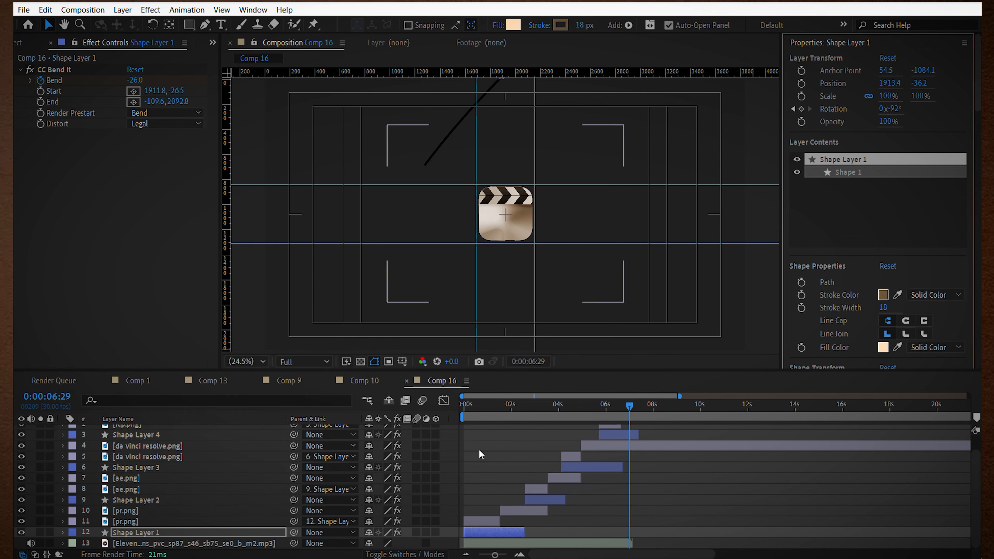
Set Shape Layer 2's stroke color to the copied brown 71593E
{"action": "left_click", "coordinate": [544, 502]}
{"action": "left_click", "coordinate": [882, 295]}
{"action": "left_click", "coordinate": [275, 449]}
{"action": "key", "text": "ctrl+v"}
{"action": "left_click", "coordinate": [329, 300]}
Apply the same brown stroke color, 71593E, to Shape Layer 3 and Shape Layer 4
{"action": "left_click", "coordinate": [581, 470]}
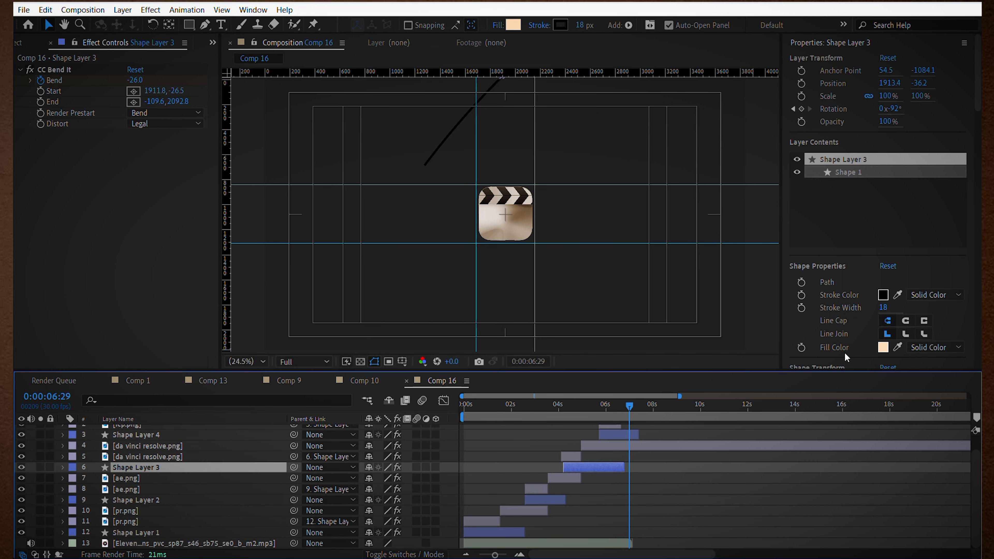
{"action": "left_click", "coordinate": [885, 295]}
{"action": "key", "text": "ctrl+v"}
{"action": "left_click", "coordinate": [322, 303]}
{"action": "left_click", "coordinate": [608, 435]}
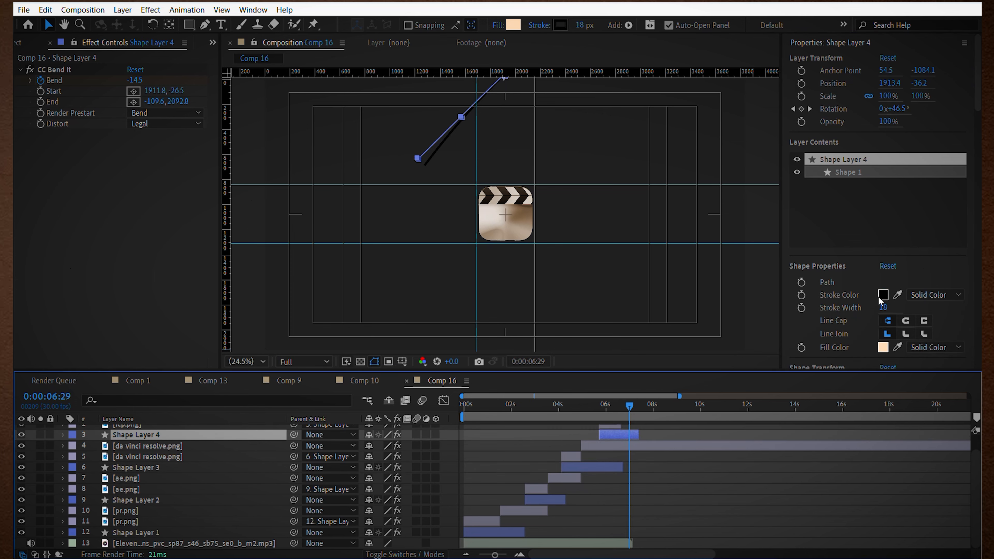
{"action": "left_click", "coordinate": [882, 297]}
{"action": "key", "text": "ctrl+v"}
{"action": "left_click", "coordinate": [320, 301]}
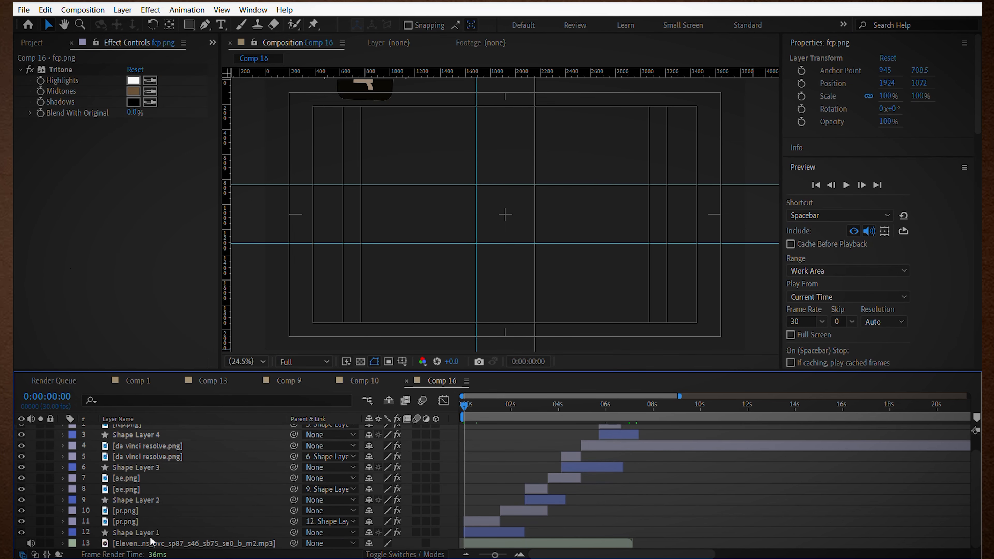
Select all layers of Comp 16, from the topmost fcp.png down to the voice-over audio
{"action": "left_click", "coordinate": [150, 544], "text": "shift"}
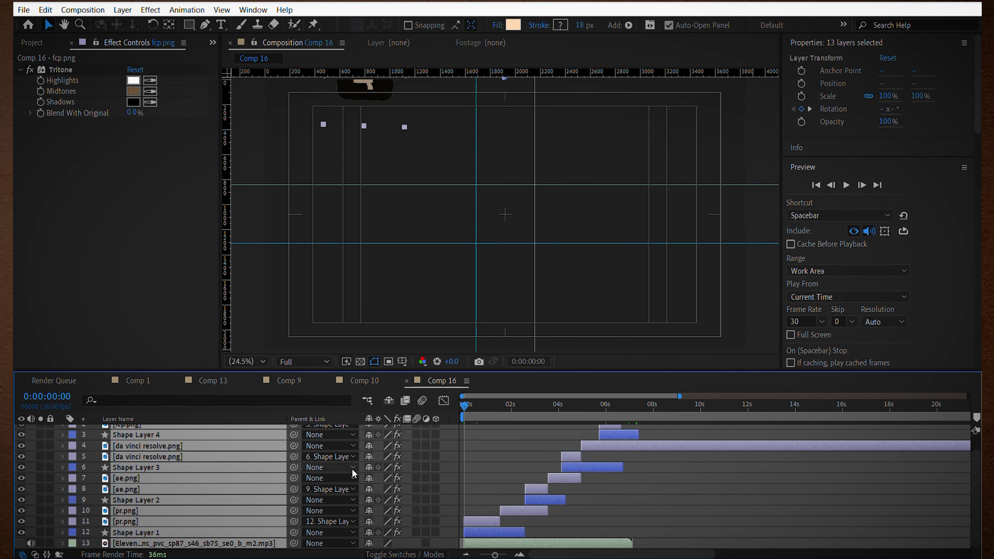
{"action": "scroll", "coordinate": [383, 427], "scroll_direction": "up", "scroll_amount": 1}
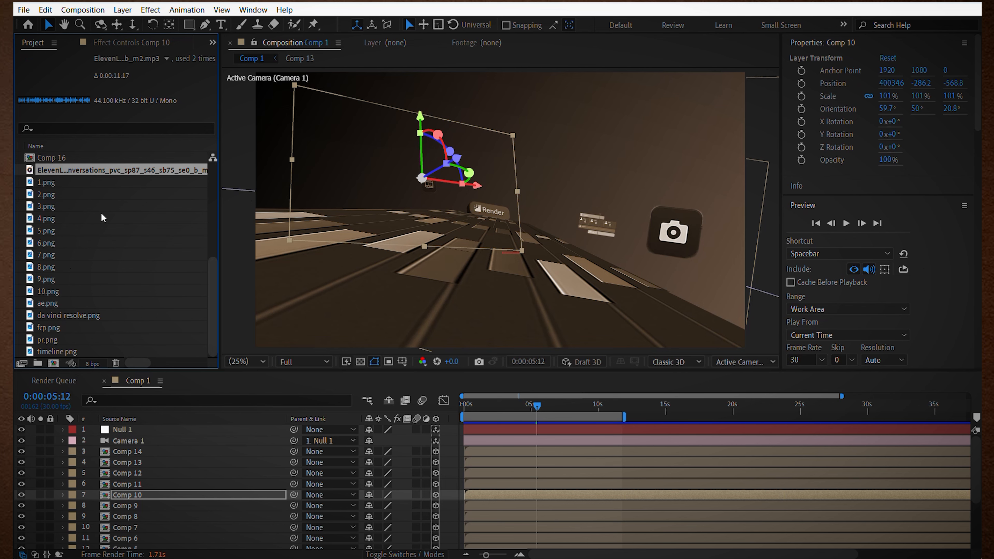
Insert Comp 16 into Comp 1 between Comp 14 and Comp 13, starting at about 3 seconds
{"action": "scroll", "coordinate": [102, 218], "scroll_direction": "up", "scroll_amount": 4}
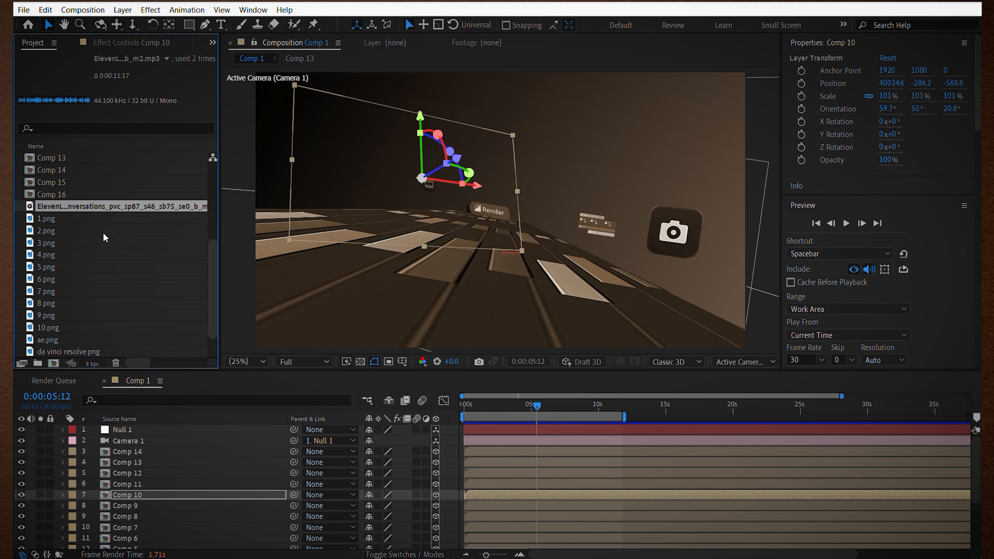
{"action": "scroll", "coordinate": [75, 282], "scroll_direction": "down", "scroll_amount": 1}
{"action": "left_click_drag", "start_coordinate": [73, 278], "coordinate": [505, 456]}
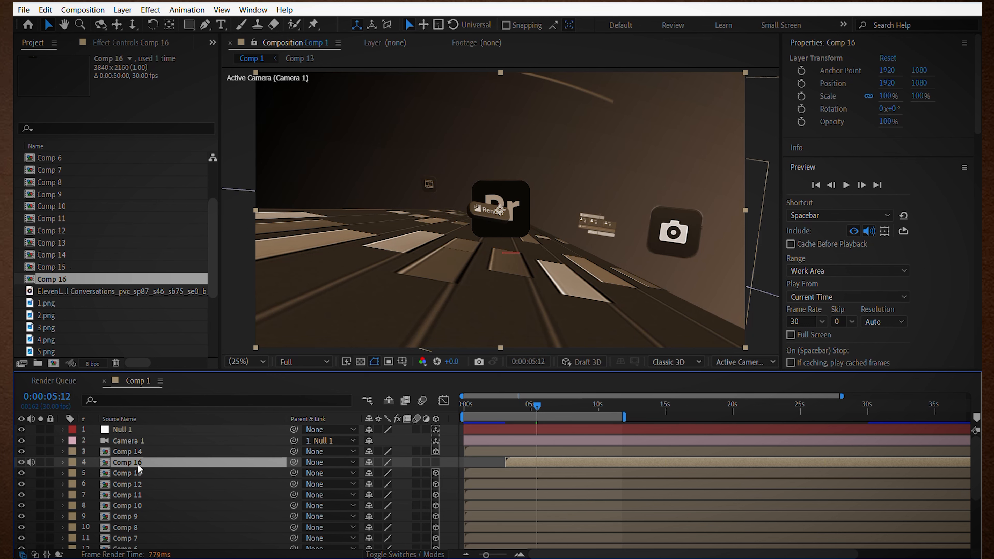
Set Comp 16's Orientation to 0°, 90°, 90° and raise the layer above the timeline floor
{"action": "key", "text": "r"}
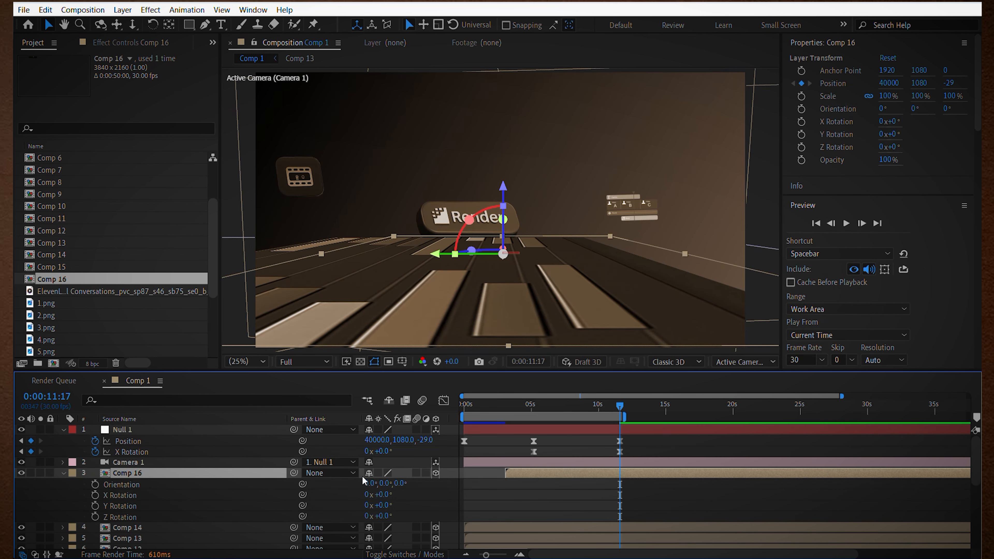
{"action": "left_click", "coordinate": [385, 482]}
{"action": "key", "text": "Return"}
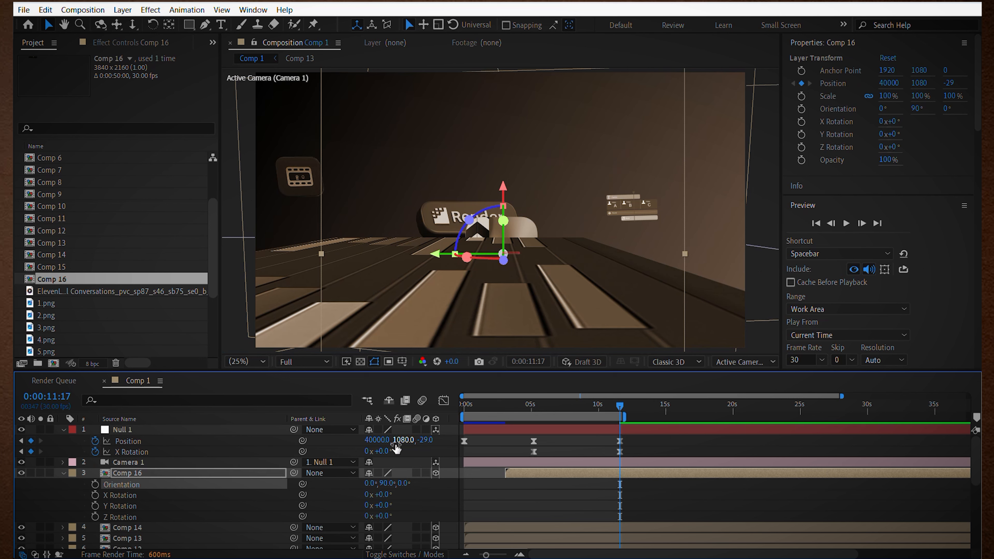
{"action": "left_click", "coordinate": [402, 482]}
{"action": "key", "text": "Return"}
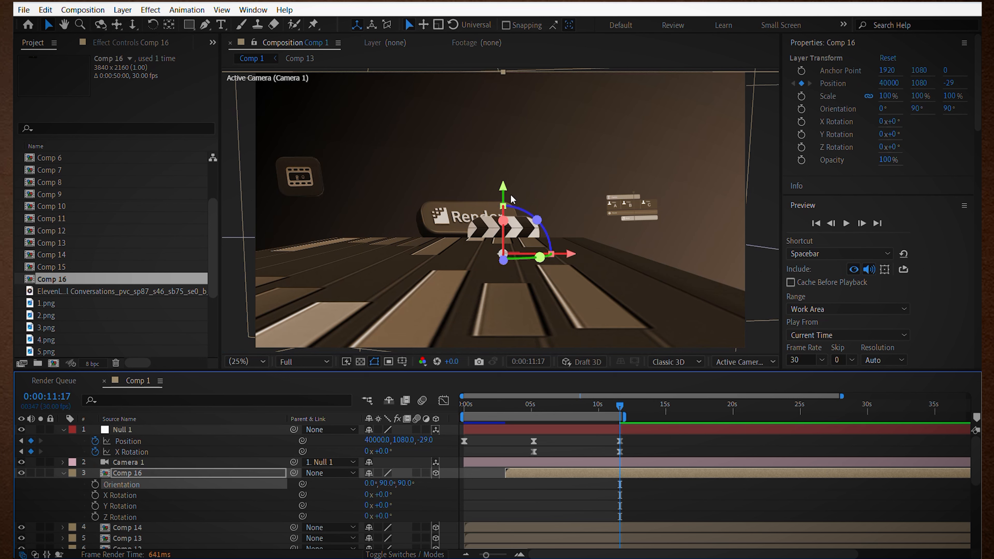
{"action": "left_click_drag", "start_coordinate": [507, 194], "coordinate": [504, 137]}
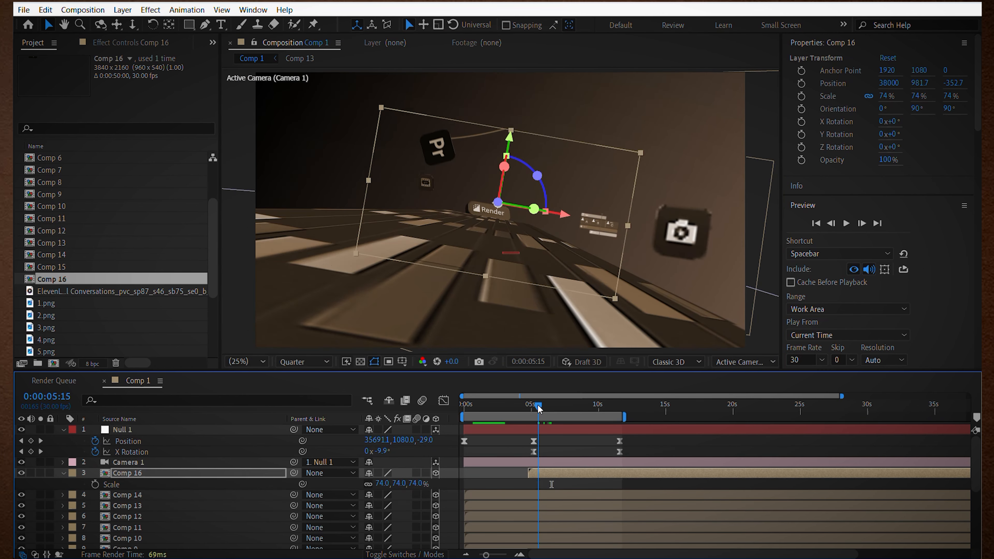
Keyframe Comp 16's Scale from 160% near its start to 88% at 0:00:06:22, apply Easy Ease, and preview the animation
{"action": "left_click", "coordinate": [103, 485]}
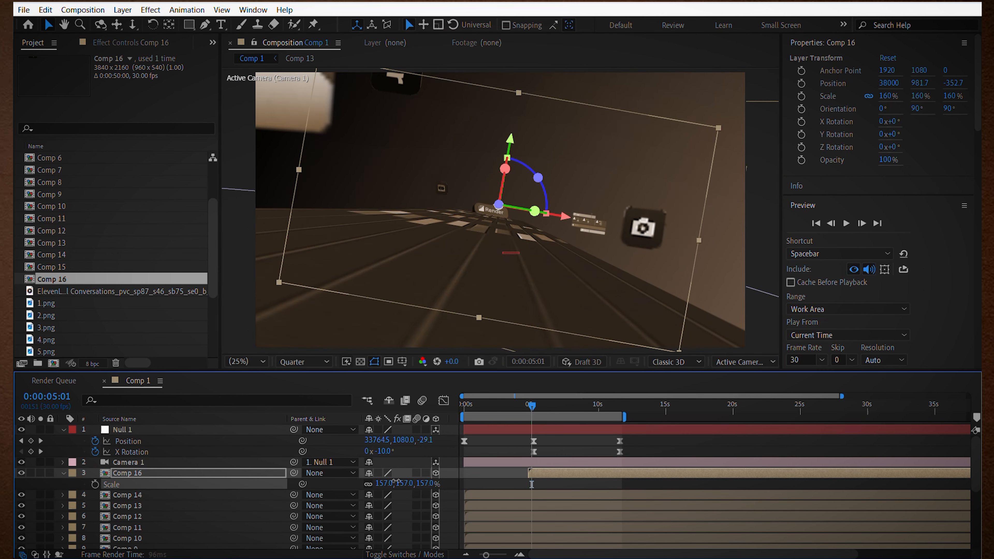
{"action": "left_click", "coordinate": [94, 484]}
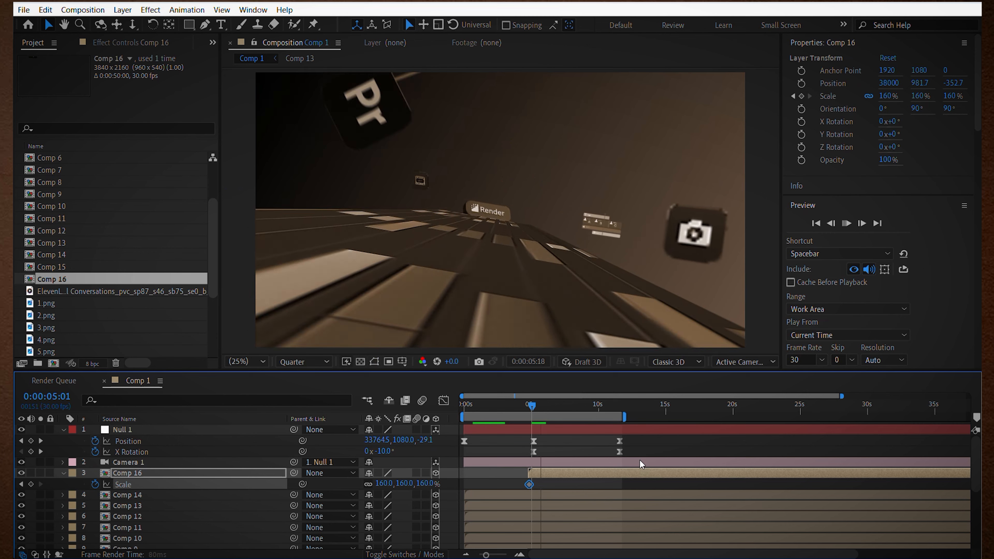
{"action": "left_click_drag", "start_coordinate": [385, 484], "coordinate": [344, 485]}
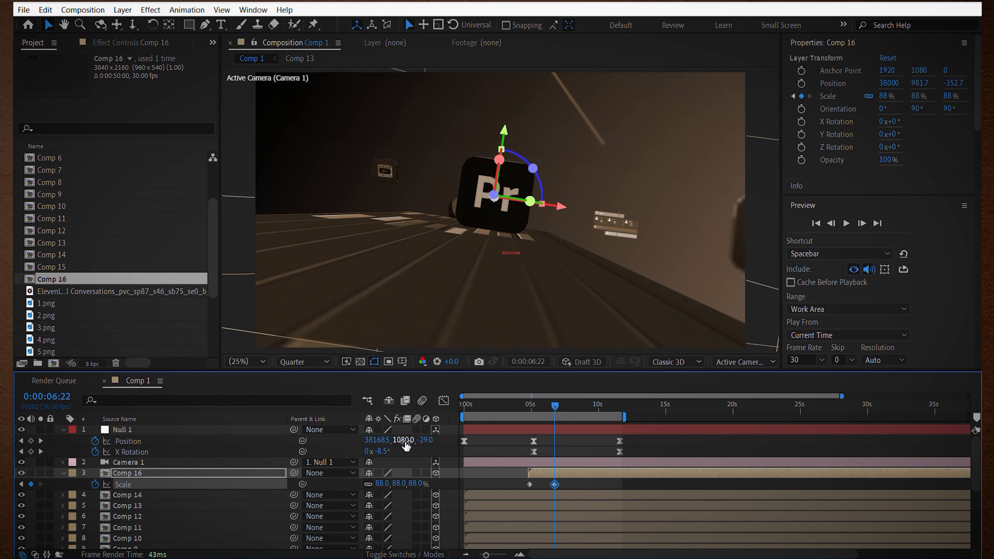
{"action": "key", "text": "F9"}
{"action": "key", "text": "space"}
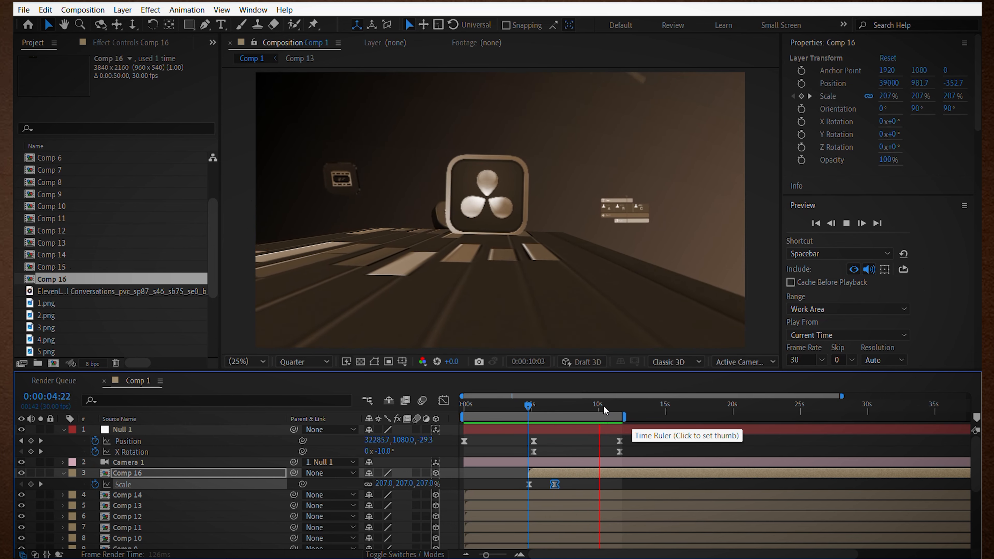
Stop the preview, add a new adjustment layer to the top of Comp 1, and apply the Deep Glow effect to it
{"action": "key", "text": "space"}
{"action": "key", "text": "v"}
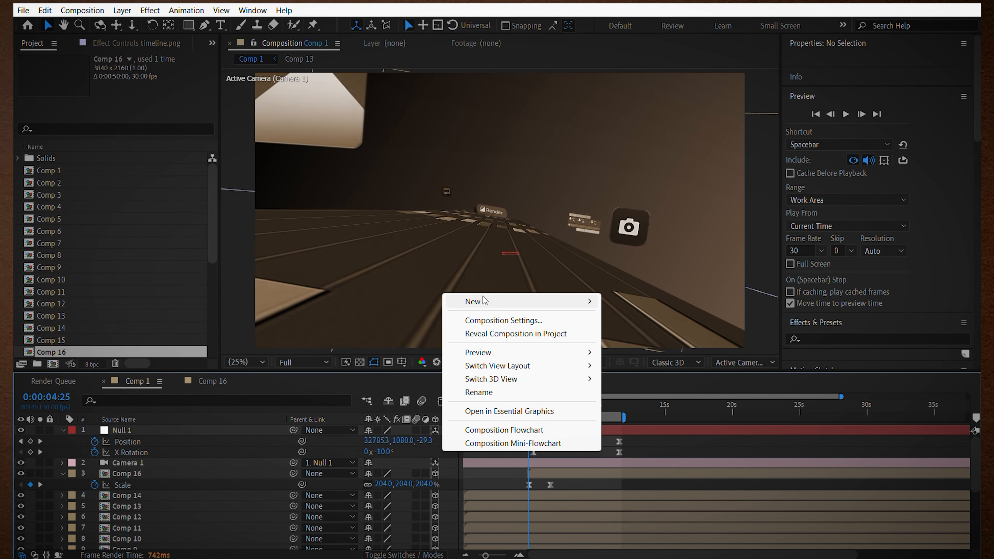
{"action": "mouse_move", "coordinate": [488, 305]}
{"action": "key", "text": "ctrl+space"}
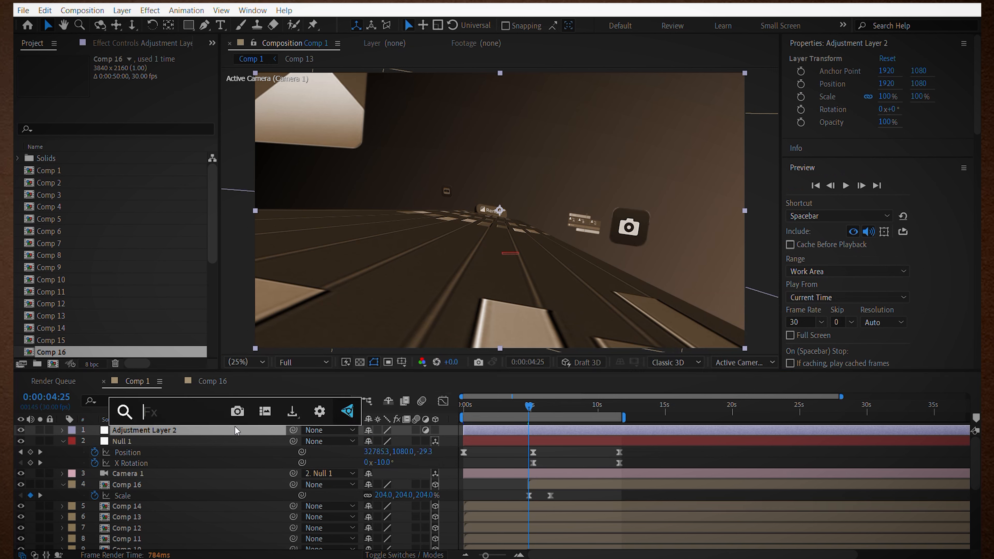
{"action": "type", "text": "d"}
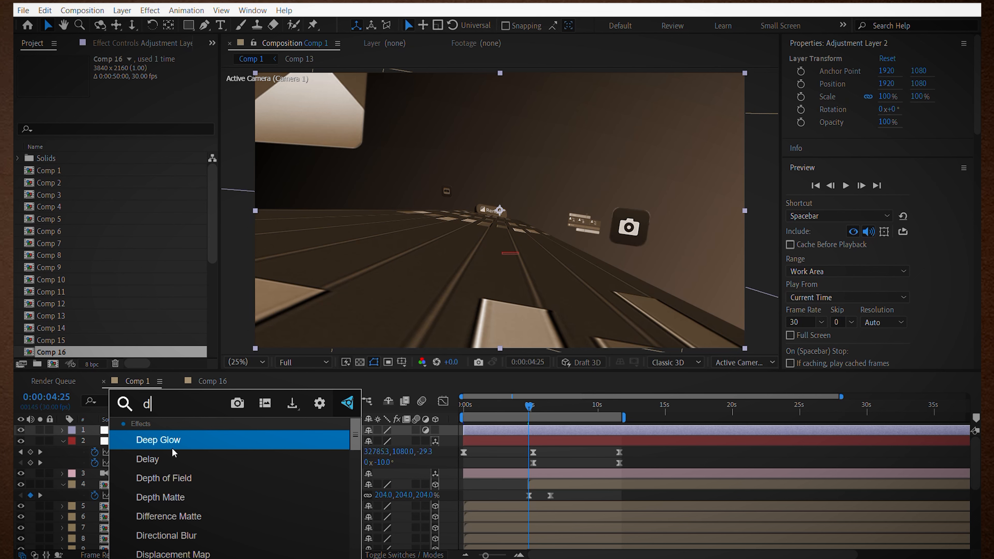
{"action": "left_click", "coordinate": [175, 439]}
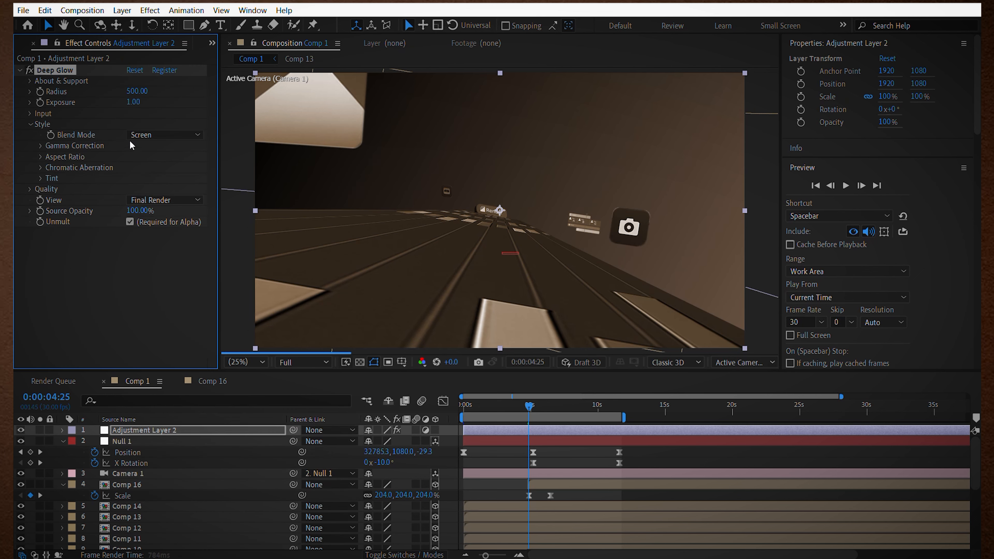
Set Deep Glow's Exposure to 0.05 and its Radius to 100 on the adjustment layer
{"action": "left_click", "coordinate": [133, 102]}
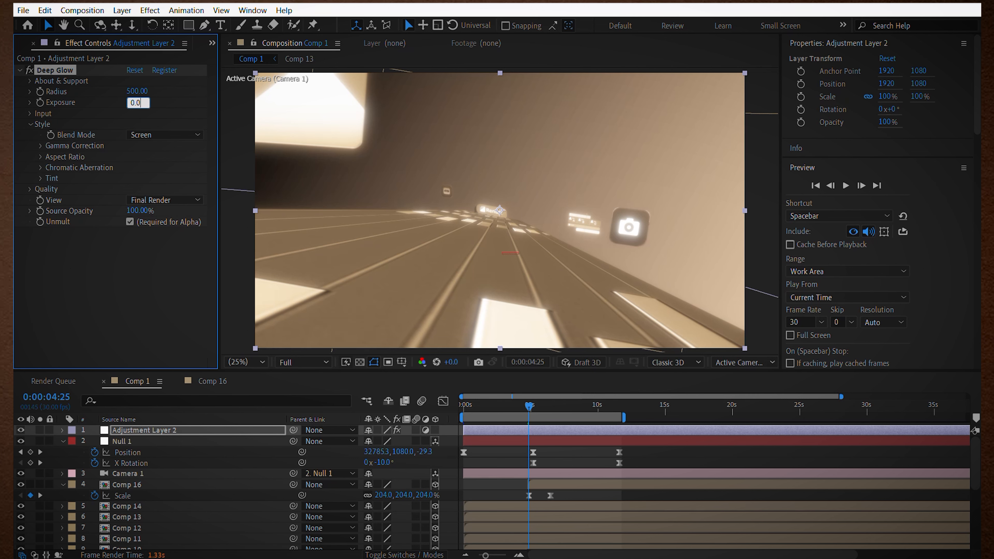
{"action": "key", "text": "Return"}
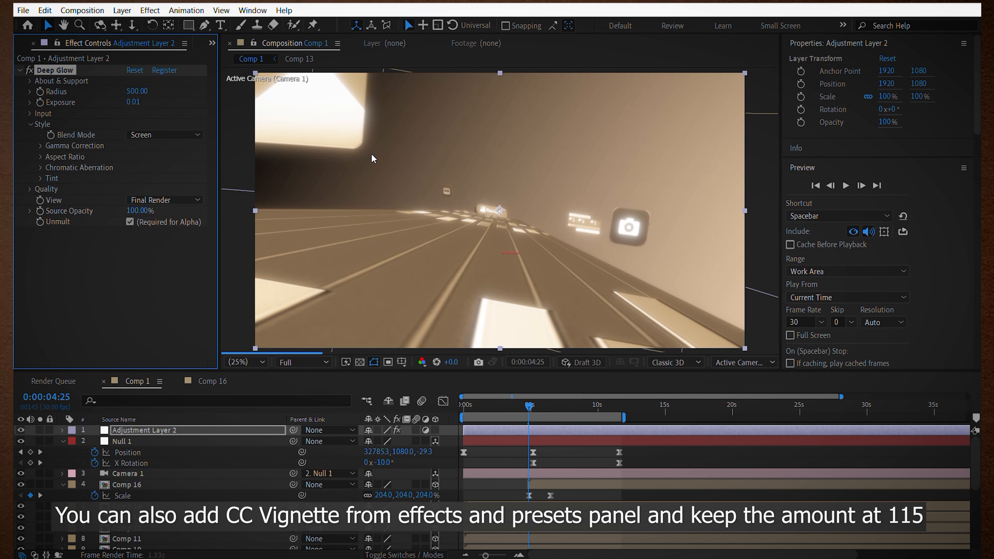
{"action": "left_click", "coordinate": [137, 91]}
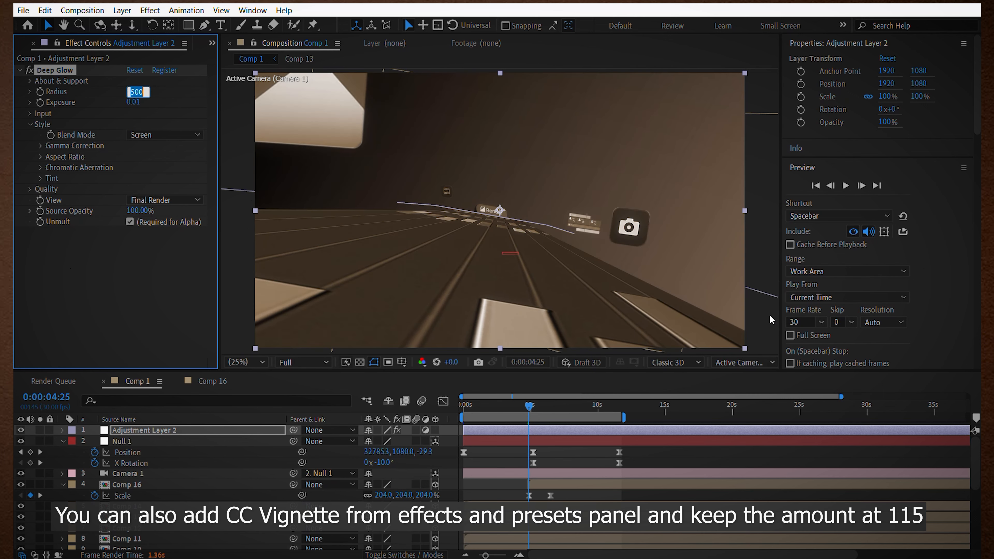
{"action": "type", "text": "100"}
{"action": "key", "text": "Return"}
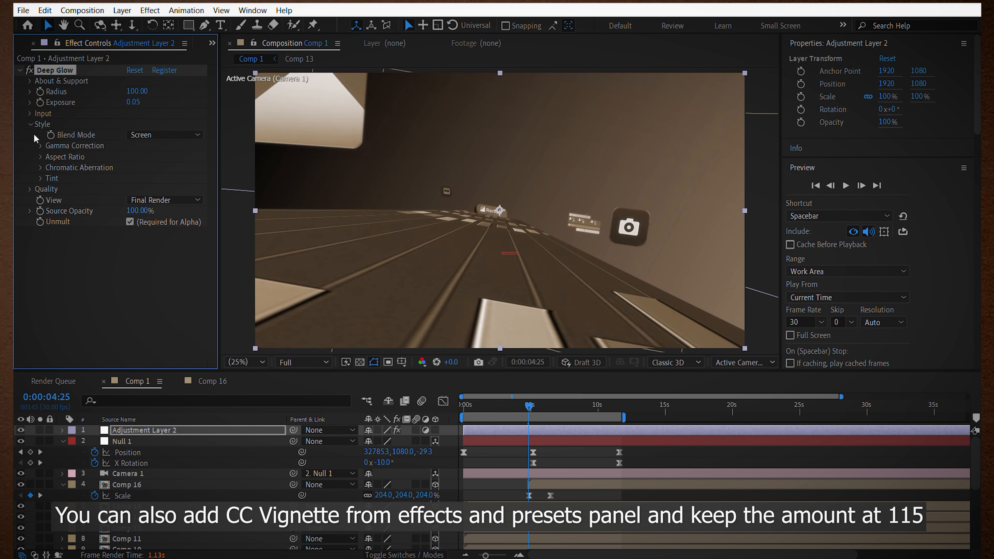
Enable Deep Glow's Chromatic Aberration on the Red & Blue channels and set its Amount to 0.15%
{"action": "left_click", "coordinate": [41, 167]}
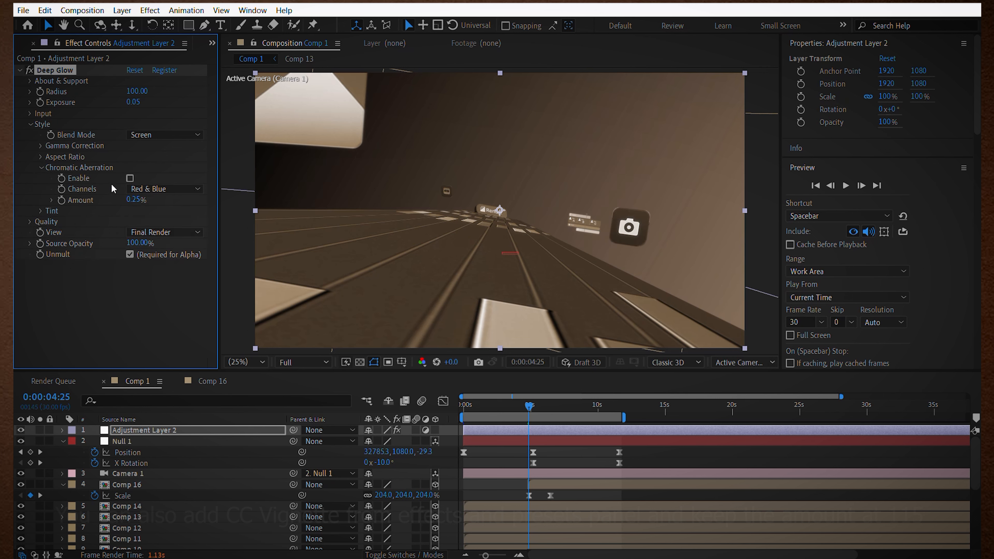
{"action": "left_click", "coordinate": [130, 179]}
{"action": "left_click", "coordinate": [132, 200]}
{"action": "key", "text": "Return"}
Return to the start of Comp 1 and collapse the properties of Null 1 and Comp 16
{"action": "left_click_drag", "start_coordinate": [529, 407], "coordinate": [450, 409]}
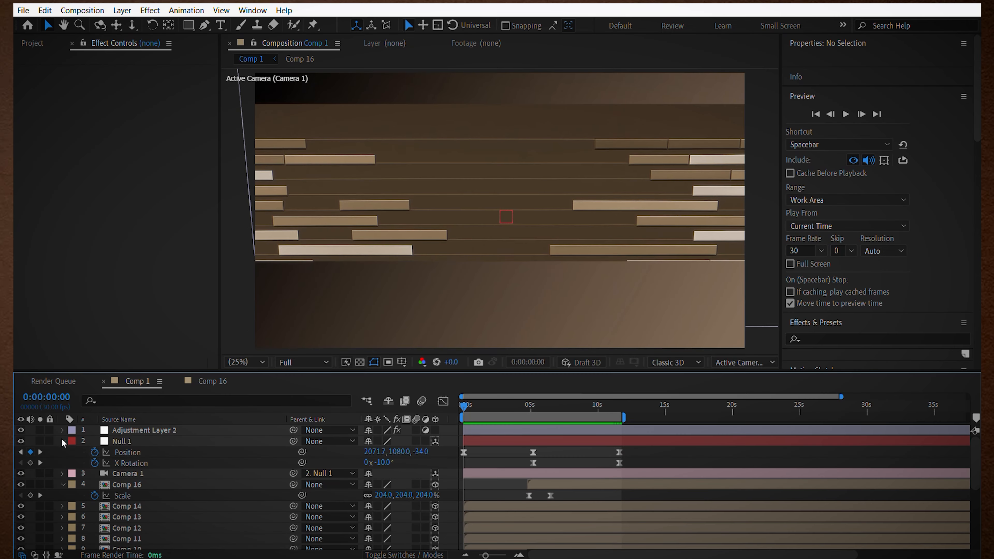
{"action": "left_click", "coordinate": [63, 441]}
{"action": "left_click", "coordinate": [63, 463]}
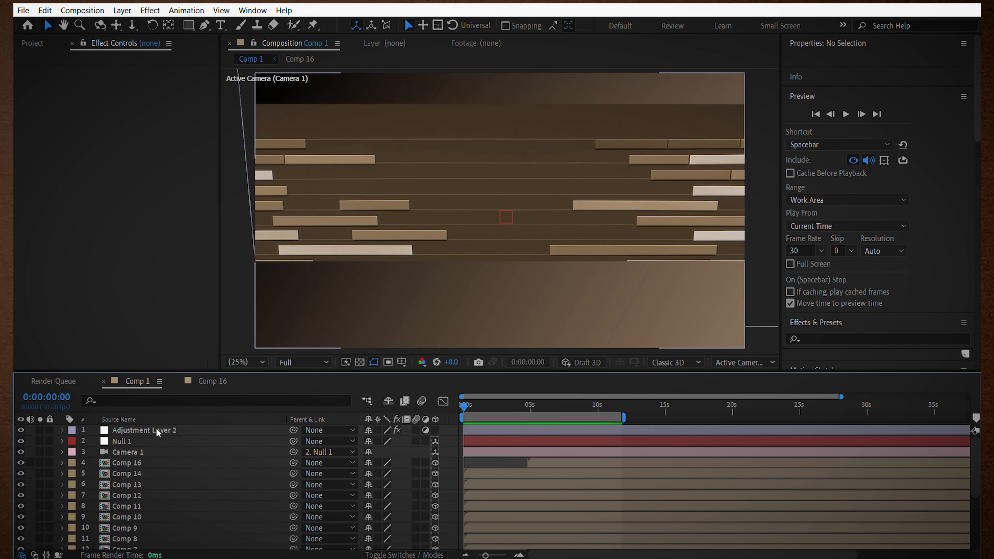
Select all layers of Comp 1, from Adjustment Layer 2 down to the lowest one, and enable motion blur for them
{"action": "left_click", "coordinate": [144, 430]}
{"action": "scroll", "coordinate": [157, 489], "scroll_direction": "down", "scroll_amount": 5}
{"action": "left_click", "coordinate": [135, 544], "text": "shift"}
{"action": "scroll", "coordinate": [410, 437], "scroll_direction": "up", "scroll_amount": 5}
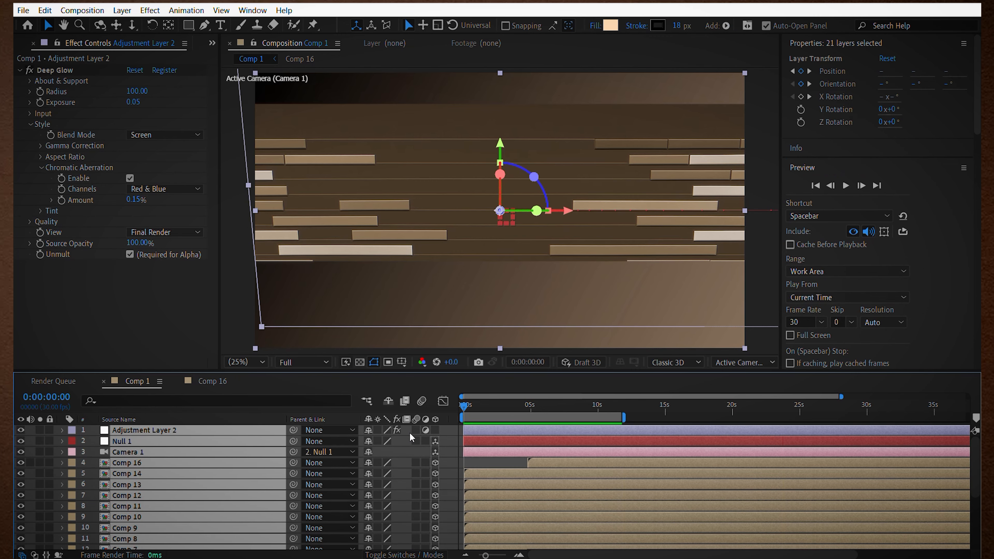
{"action": "left_click", "coordinate": [499, 460]}
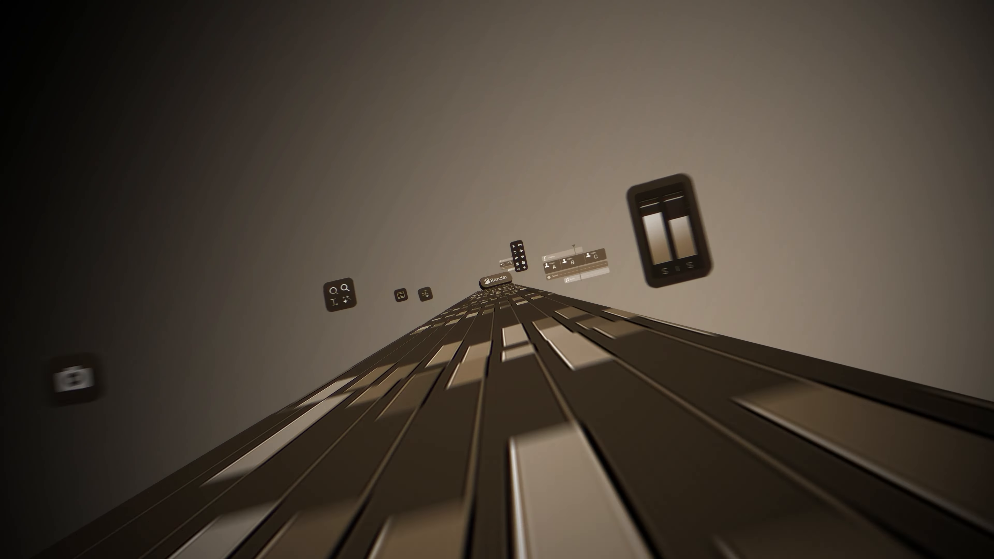